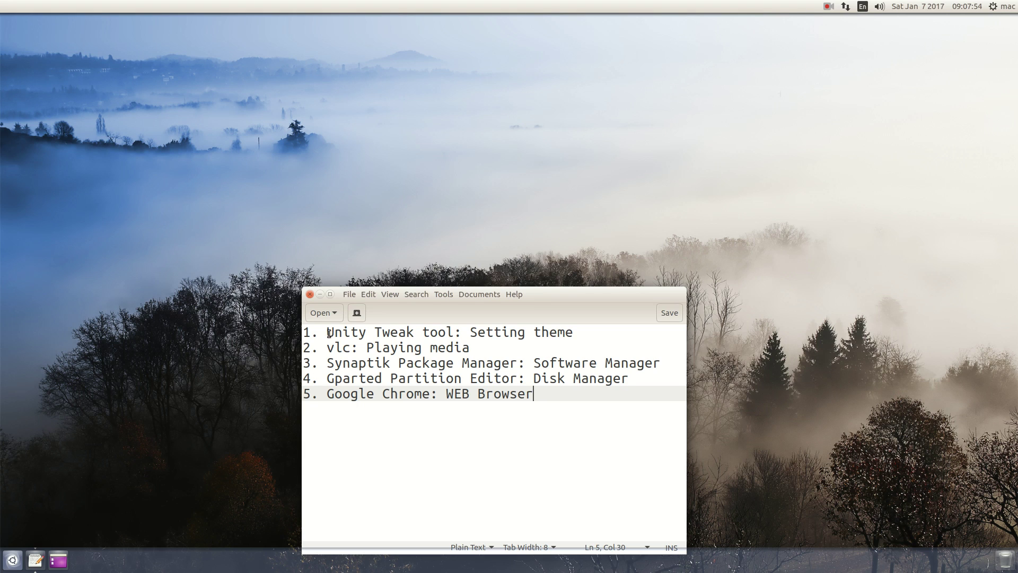
Highlight the Unity Tweak tool entry in the notes and open the desktop's Appearance settings
drag(328, 333, 594, 331)
click(229, 202)
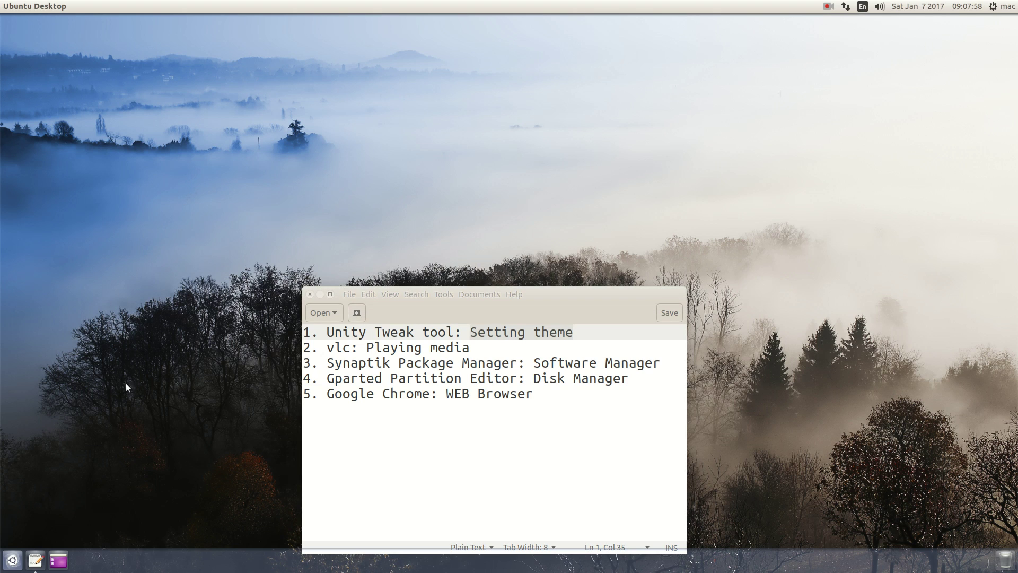
right_click(72, 225)
click(131, 320)
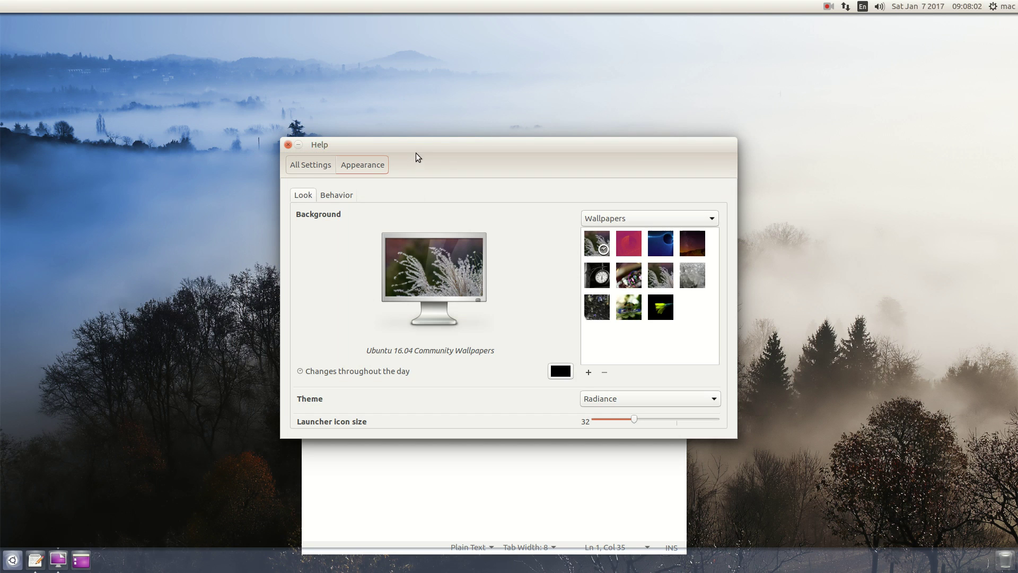
drag(416, 153, 403, 146)
click(339, 160)
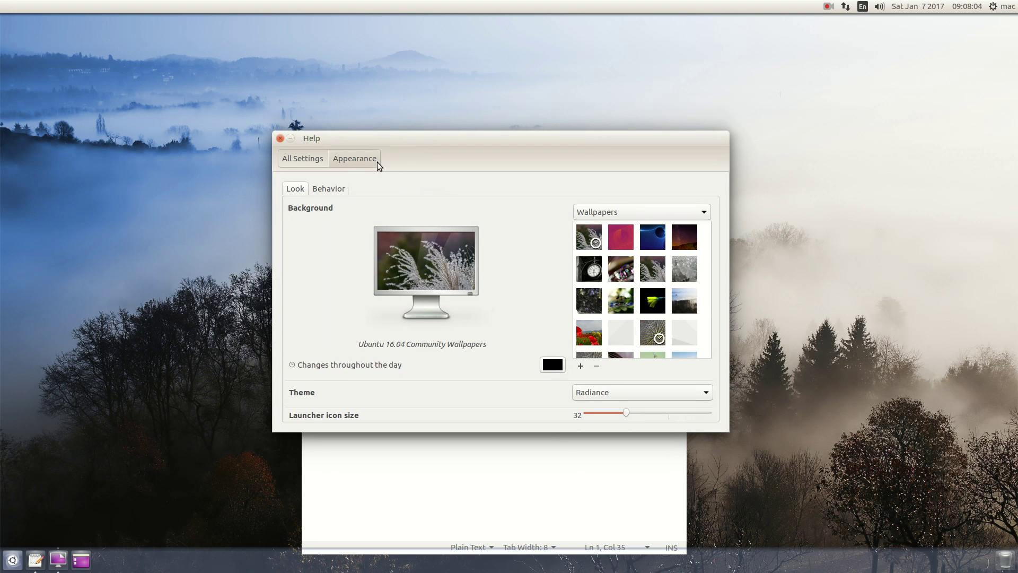
Try the Ambiance theme and switch back to Radiance
click(620, 391)
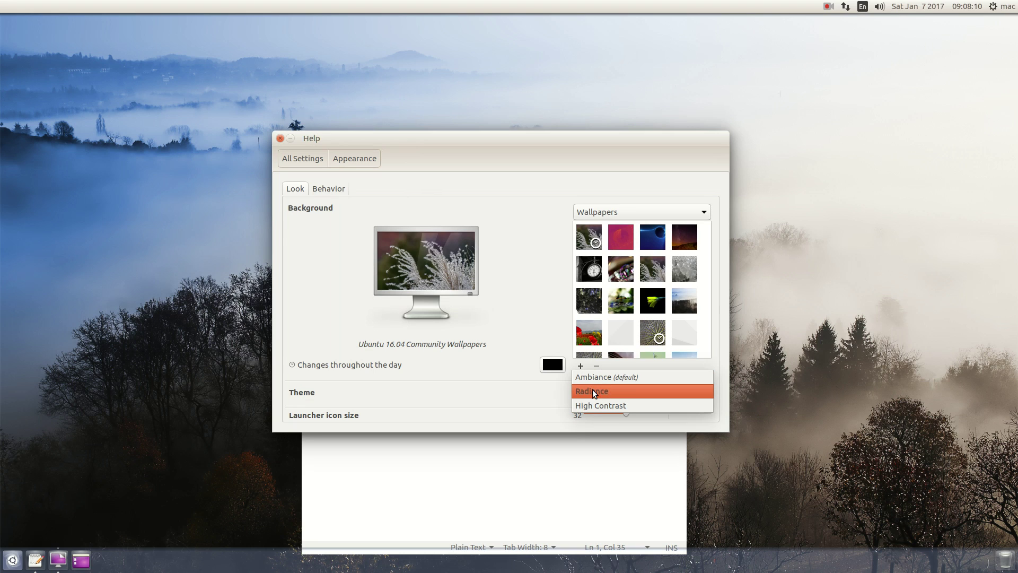
click(512, 381)
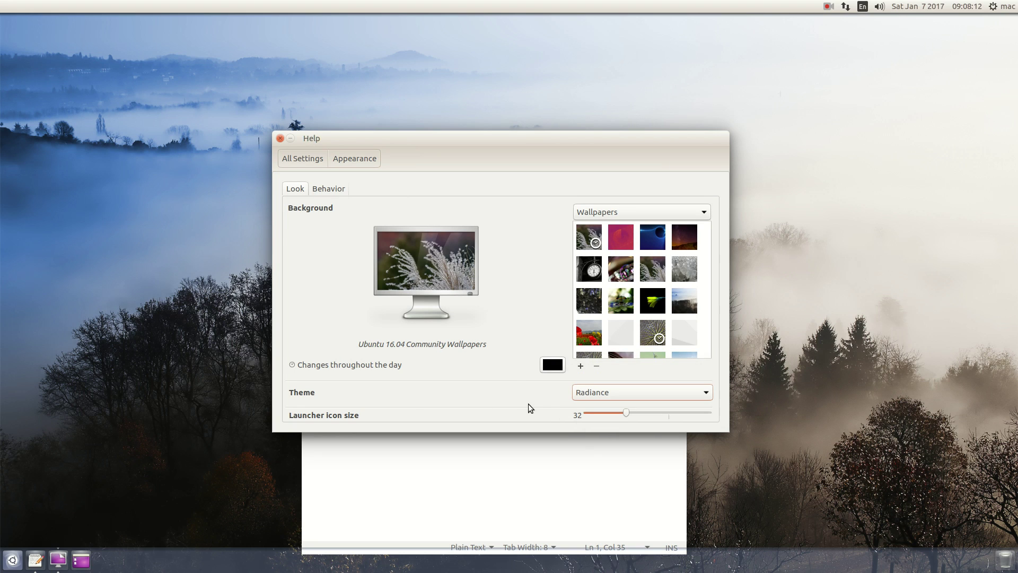
click(585, 393)
click(593, 380)
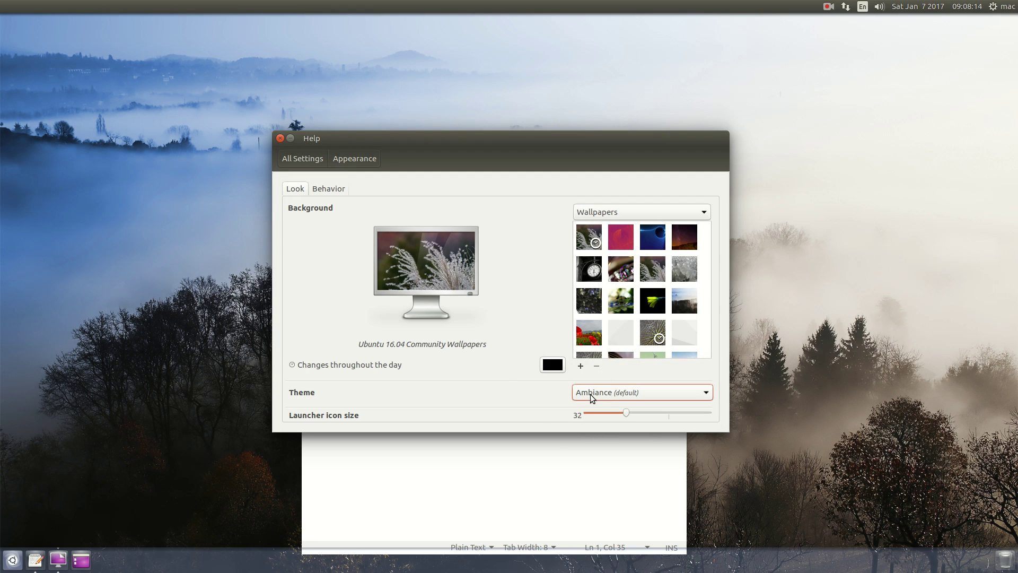
click(590, 393)
click(593, 396)
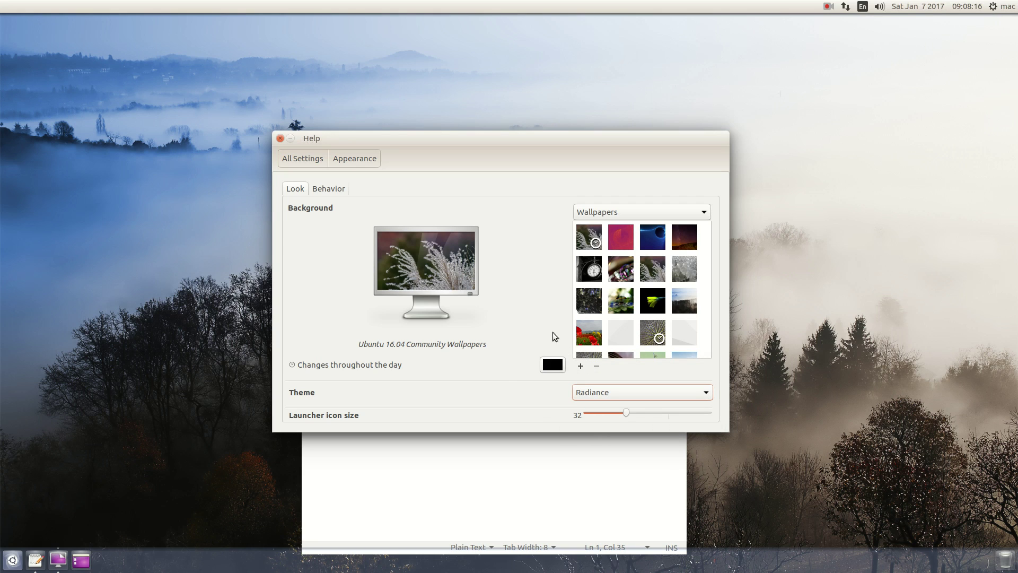
Turn launcher auto-hide on and back off in the Behavior settings
click(330, 189)
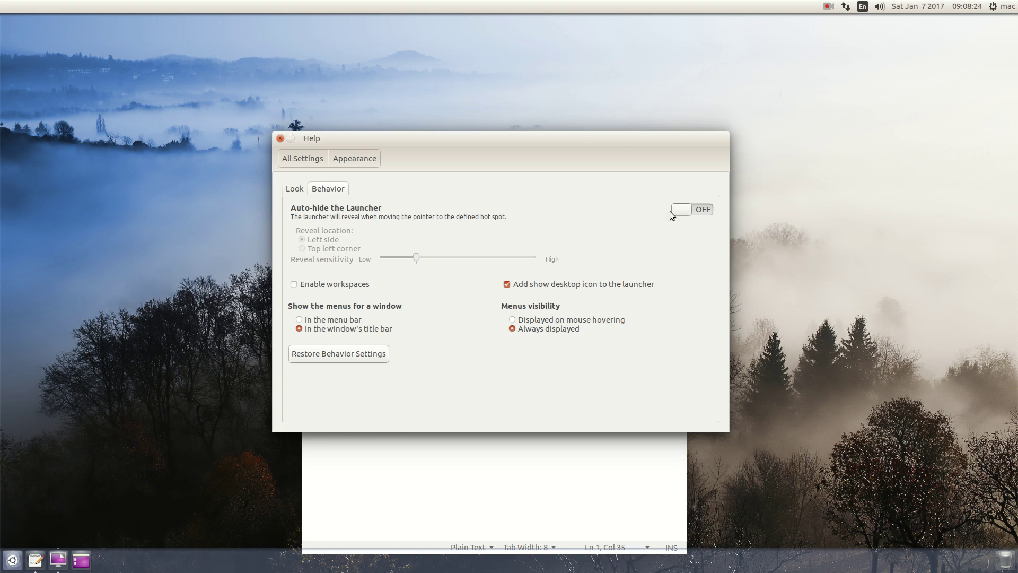
click(699, 212)
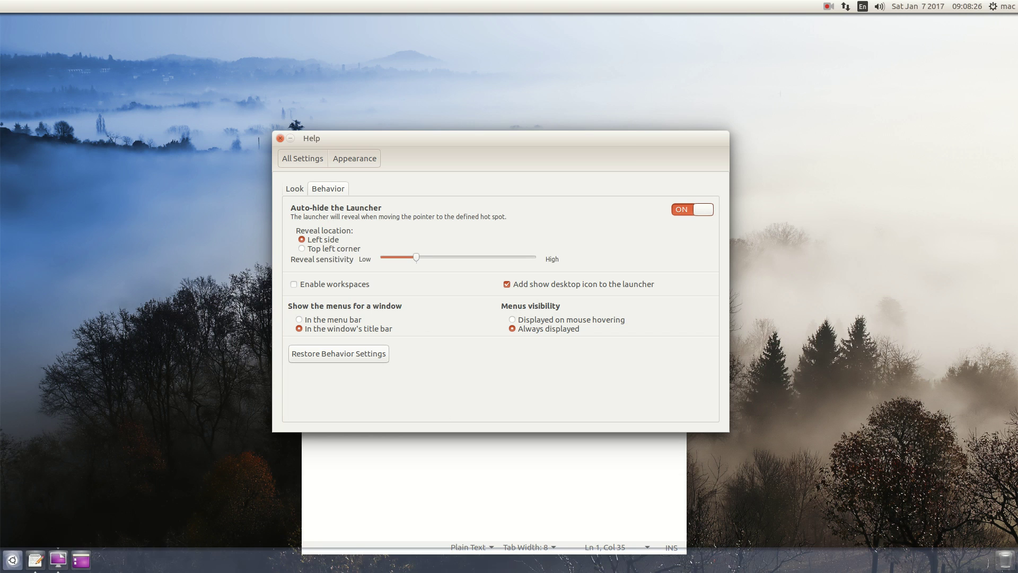
click(681, 210)
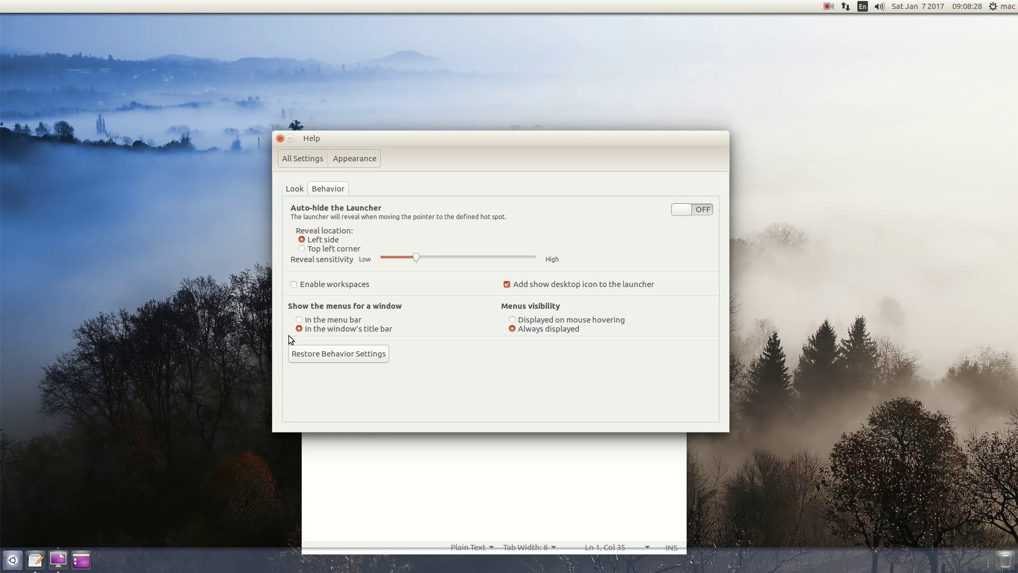
Show window menus in the menu bar, trying display on mouse hovering before setting their visibility to Always displayed
click(315, 321)
click(512, 320)
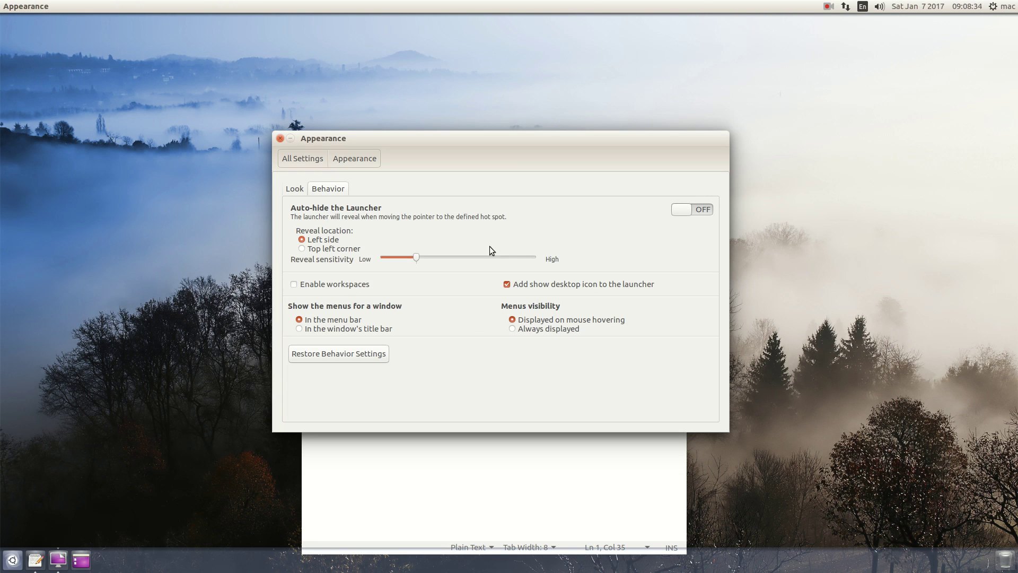
click(529, 330)
Examine the text editor's menus in the desktop menu bar, including the Documents menu
click(430, 474)
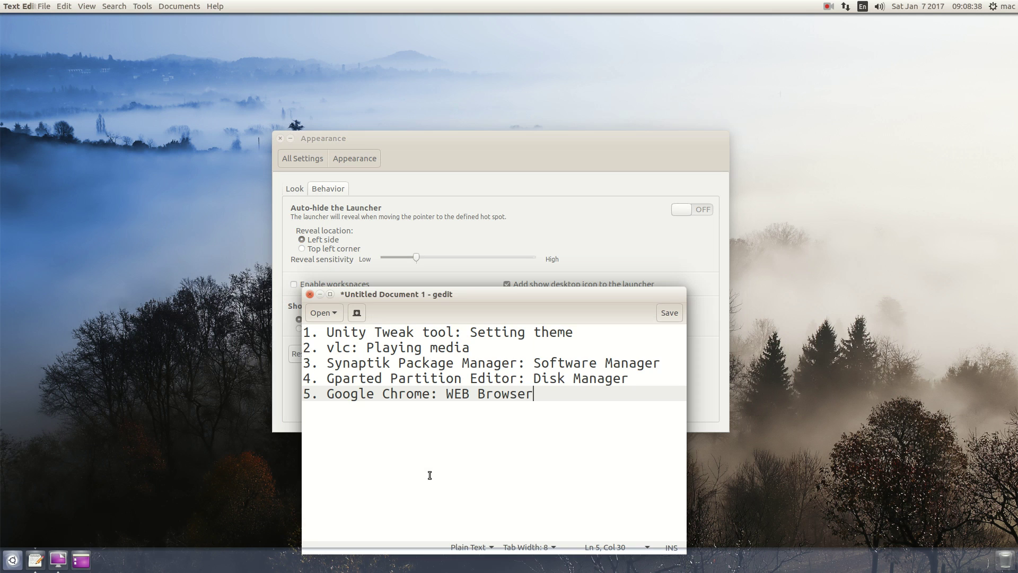
click(188, 6)
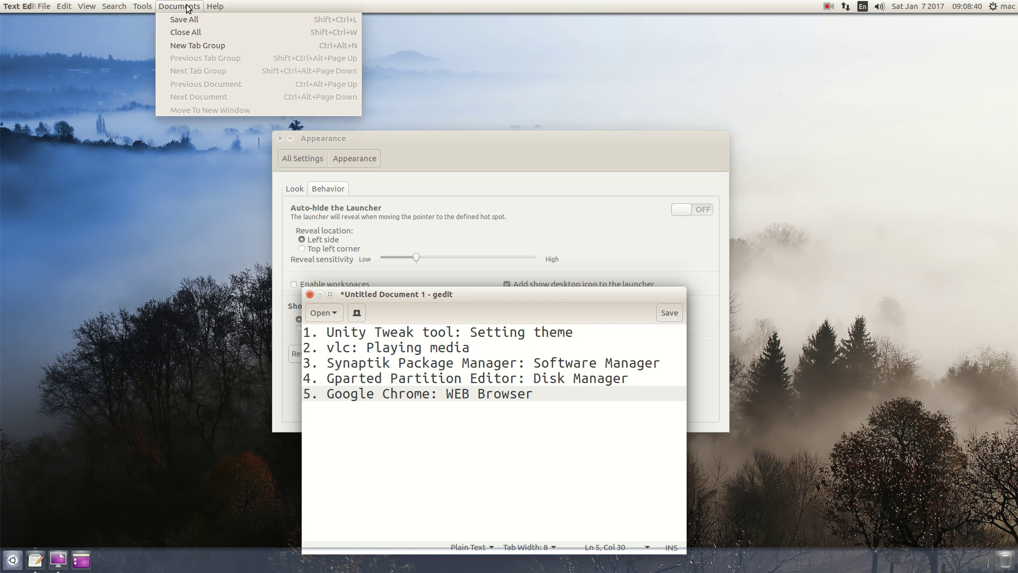
mouse_move(215, 6)
click(451, 241)
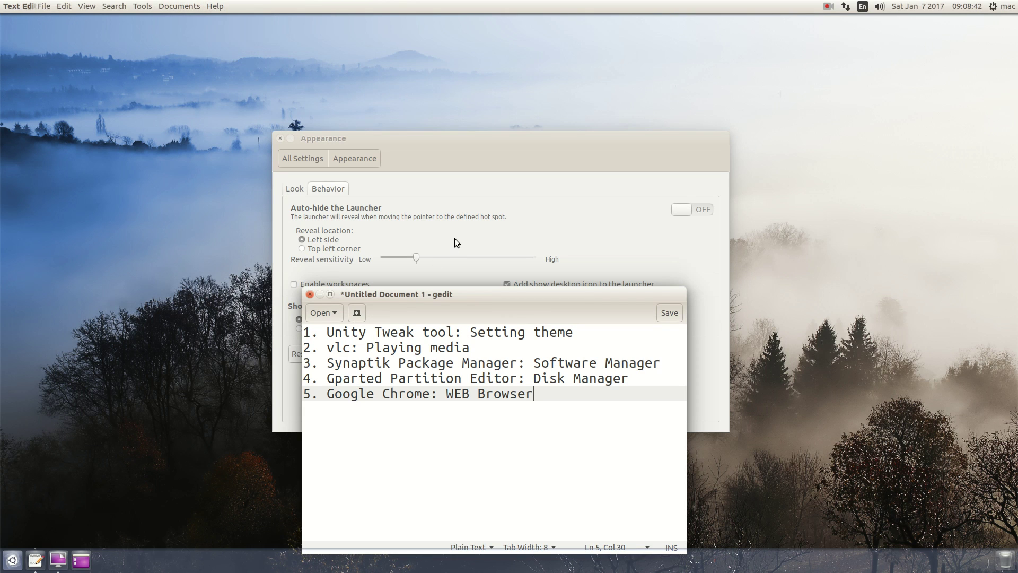
Set window menus to show in the window's title bar and close the Appearance settings
click(503, 157)
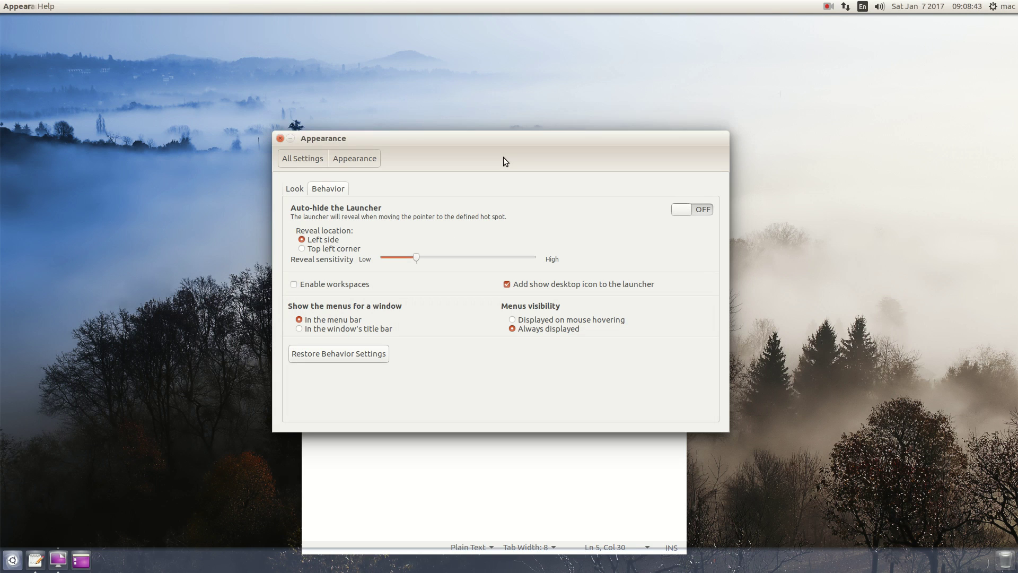
click(397, 327)
click(299, 188)
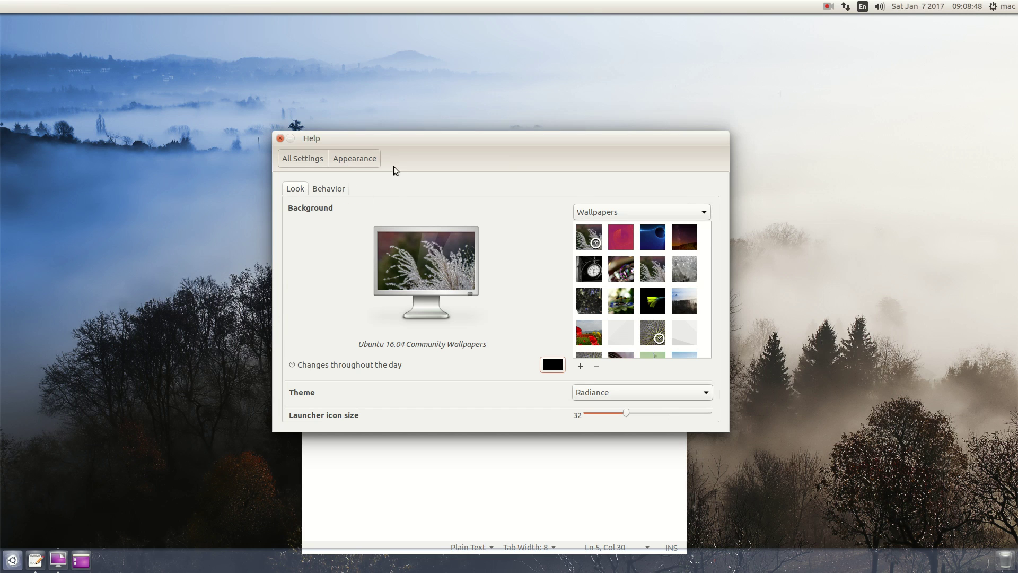
click(280, 139)
Search the applications for "unity", launch Unity Tweak Tool and open its Launcher settings
click(13, 557)
text(fi)
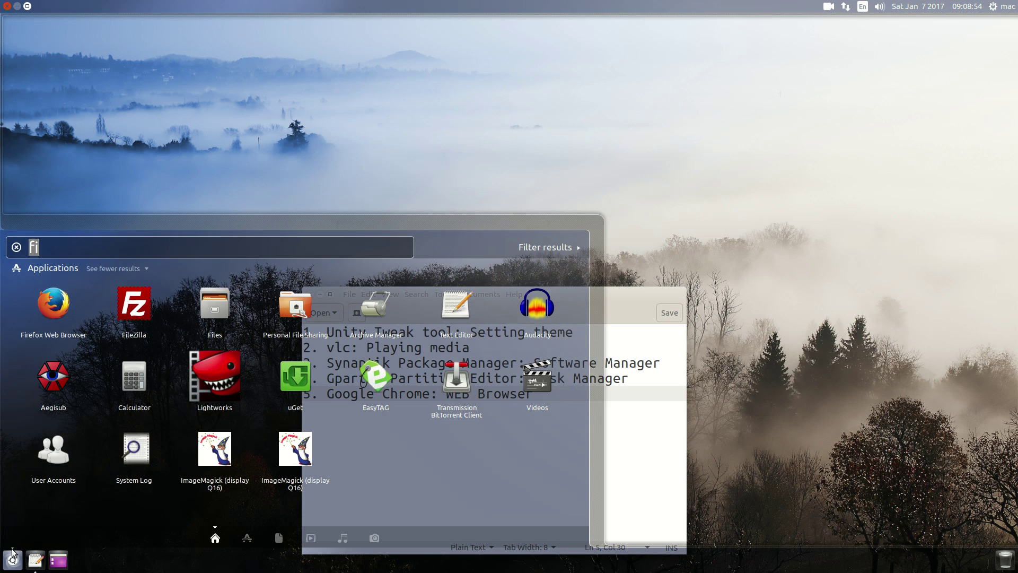
text(unity)
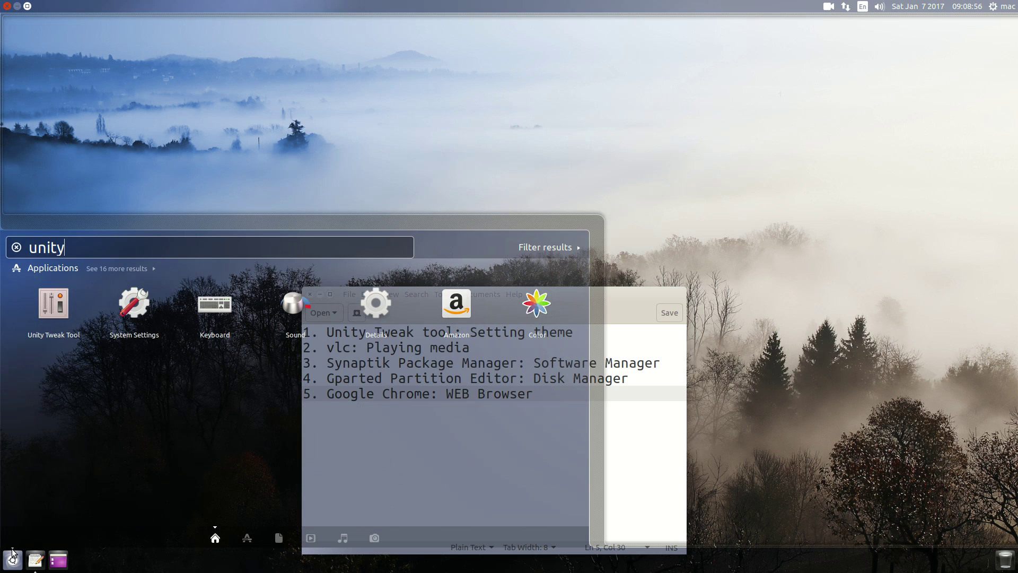
click(54, 330)
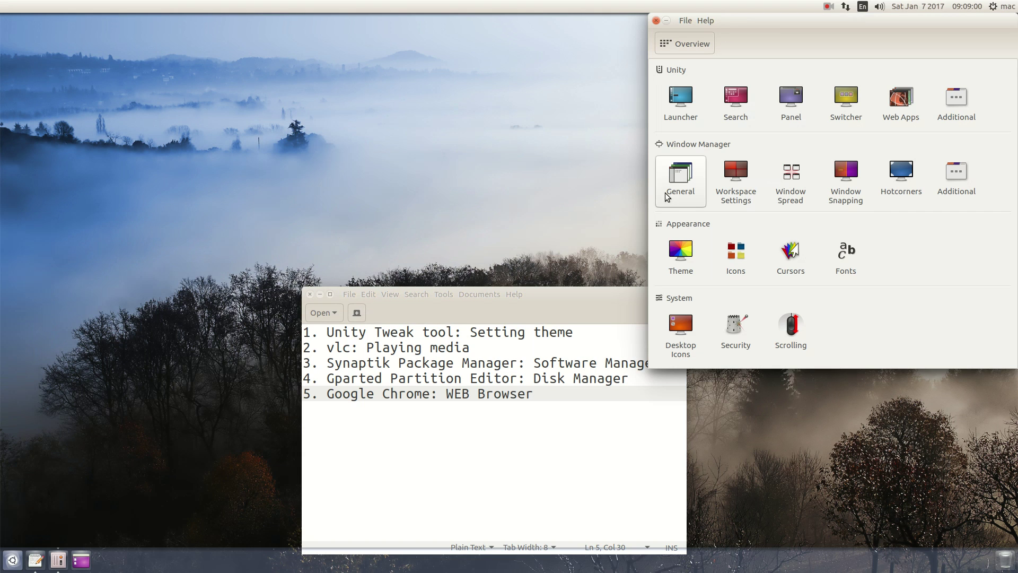
drag(745, 26, 409, 100)
click(331, 186)
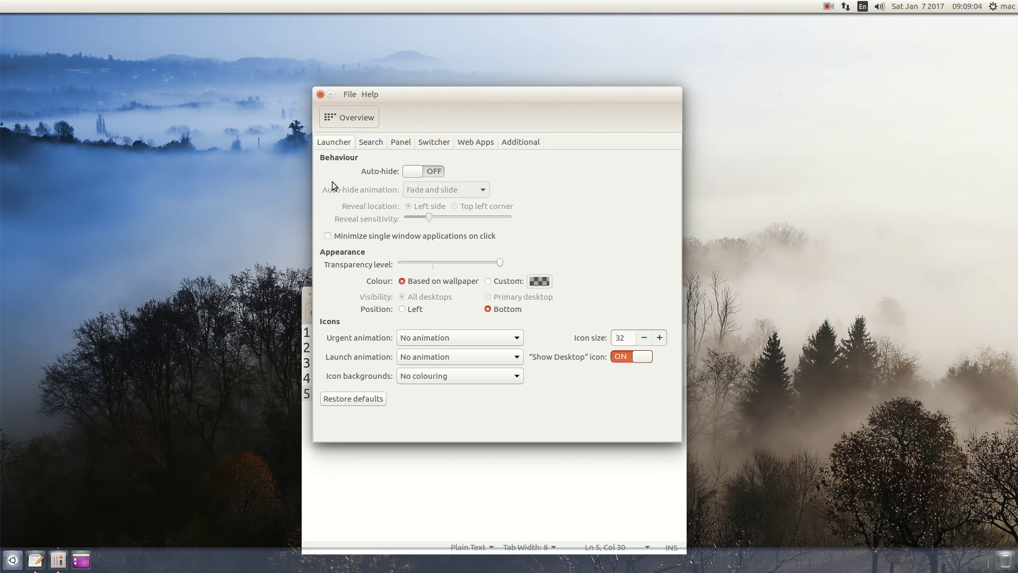
Set the launcher's urgent animation to Pulse and its launch animation to Blink
click(418, 340)
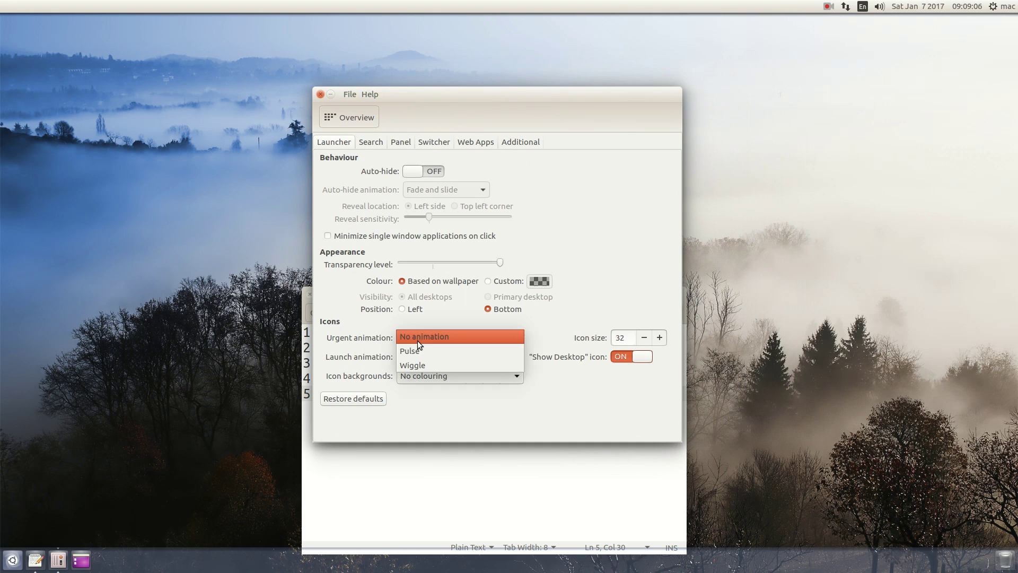
click(421, 337)
click(421, 337)
click(417, 350)
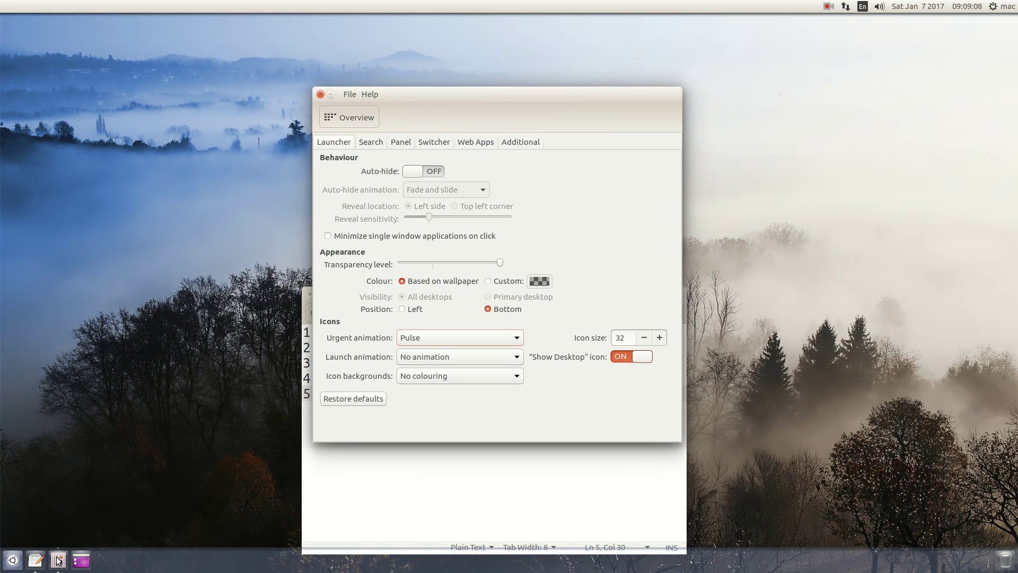
click(422, 358)
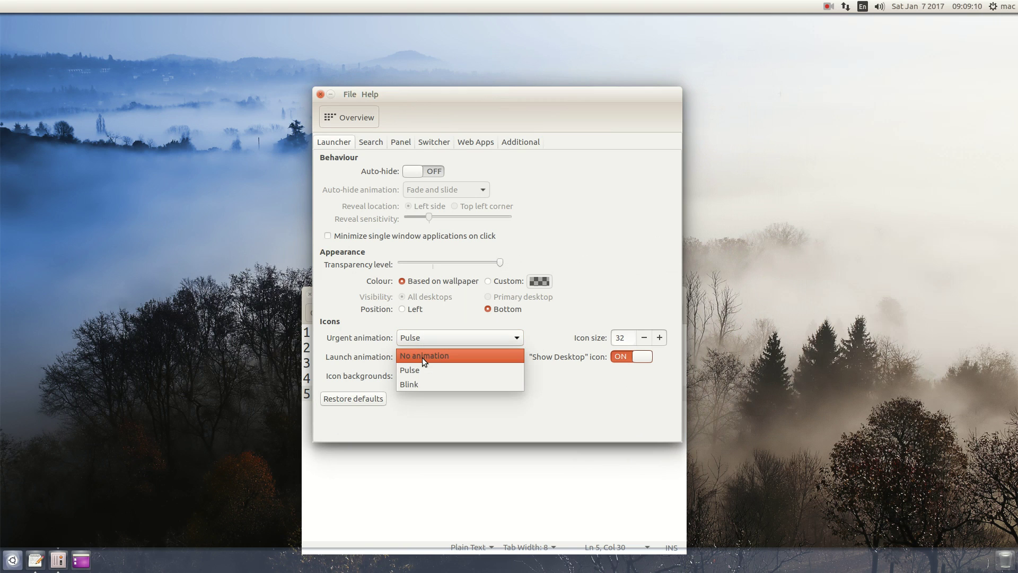
click(415, 382)
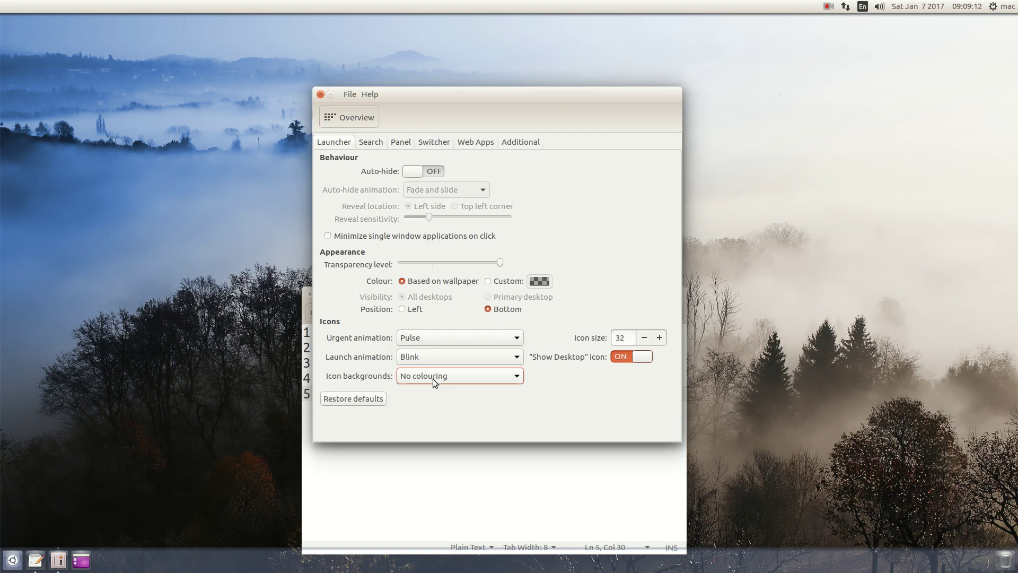
Try the icon backgrounds option Alternated for each workspace and return it to No colouring
click(433, 378)
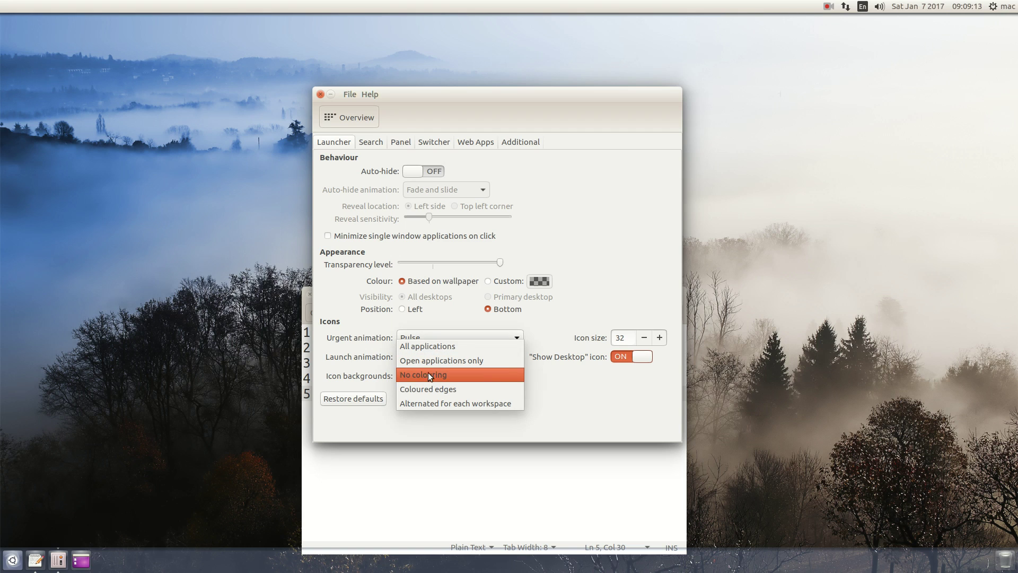
click(427, 403)
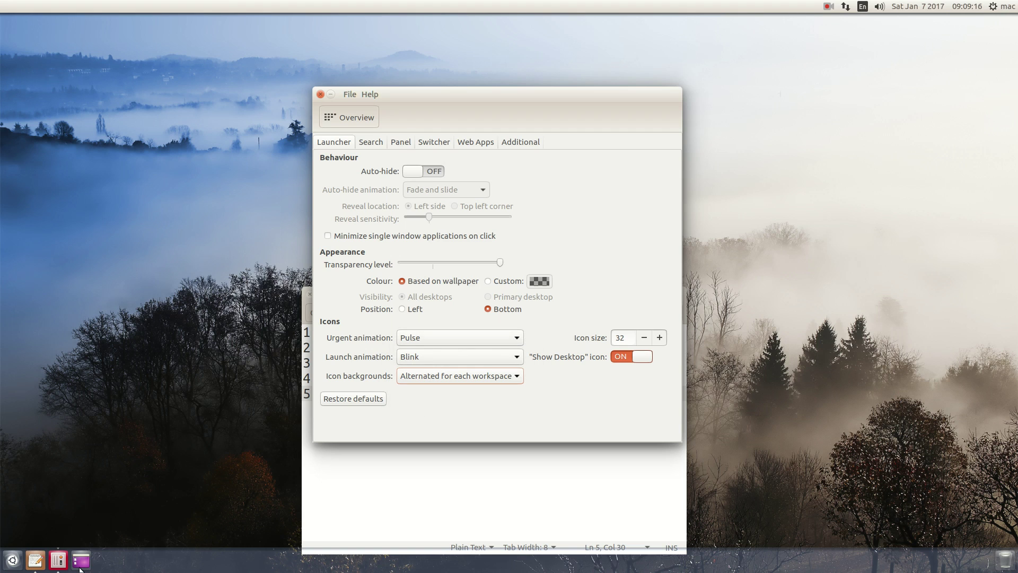
click(464, 378)
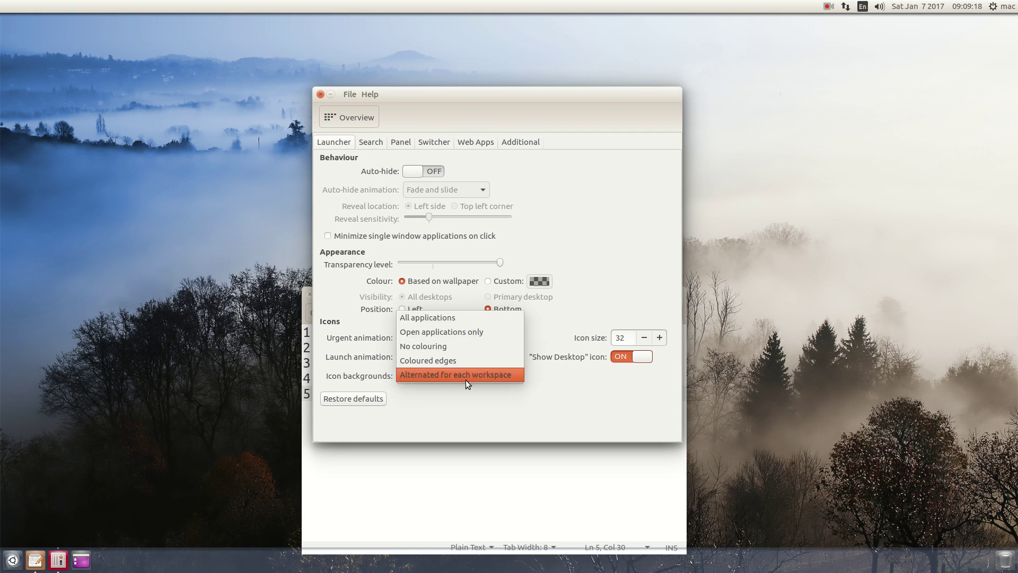
click(455, 346)
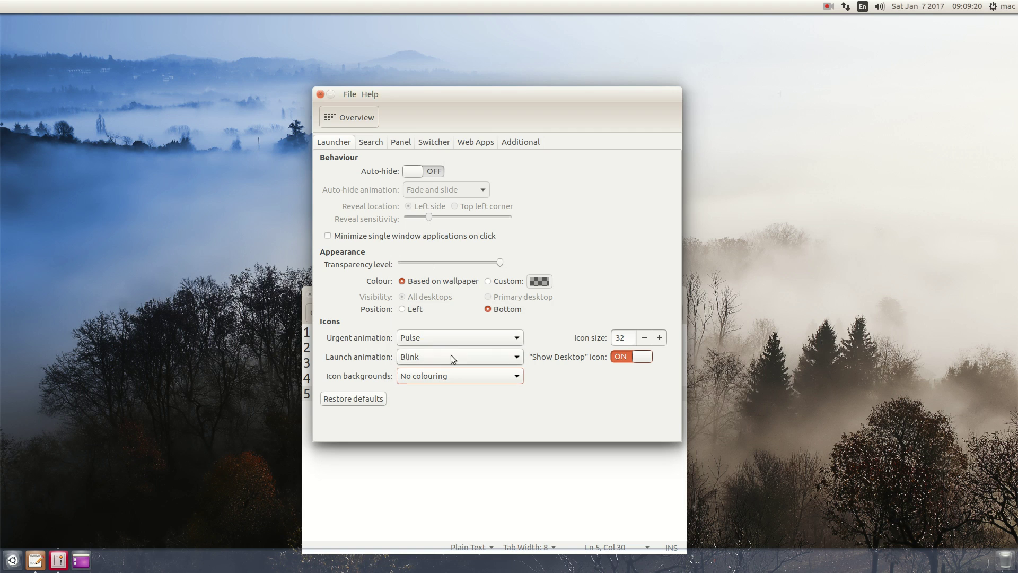
Set both the launch animation and the urgent animation back to No animation
click(450, 357)
click(445, 330)
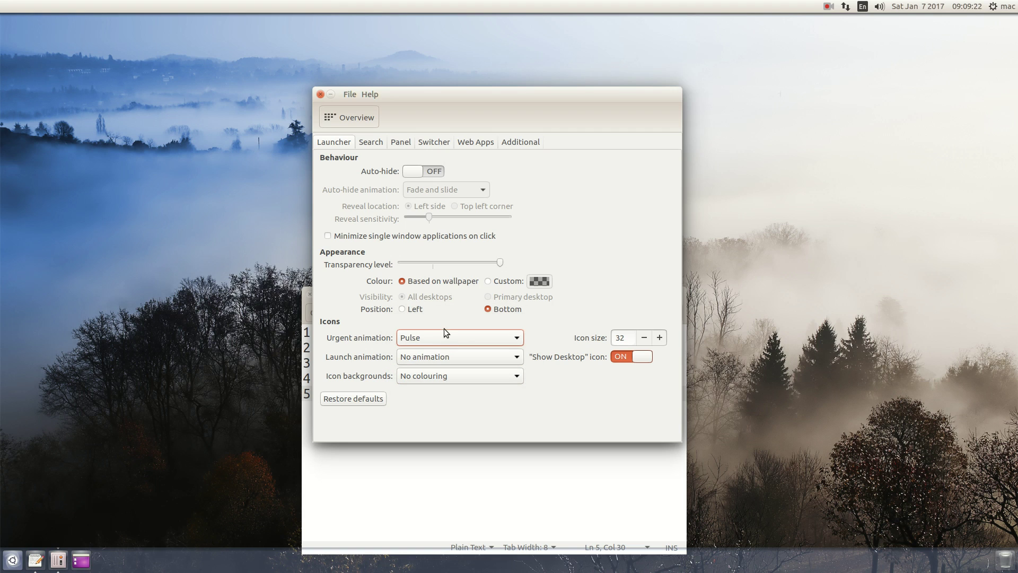
click(443, 336)
click(442, 321)
Try the Left launcher position and the lowest transparency level, restoring the Bottom position and maximum transparency
click(404, 308)
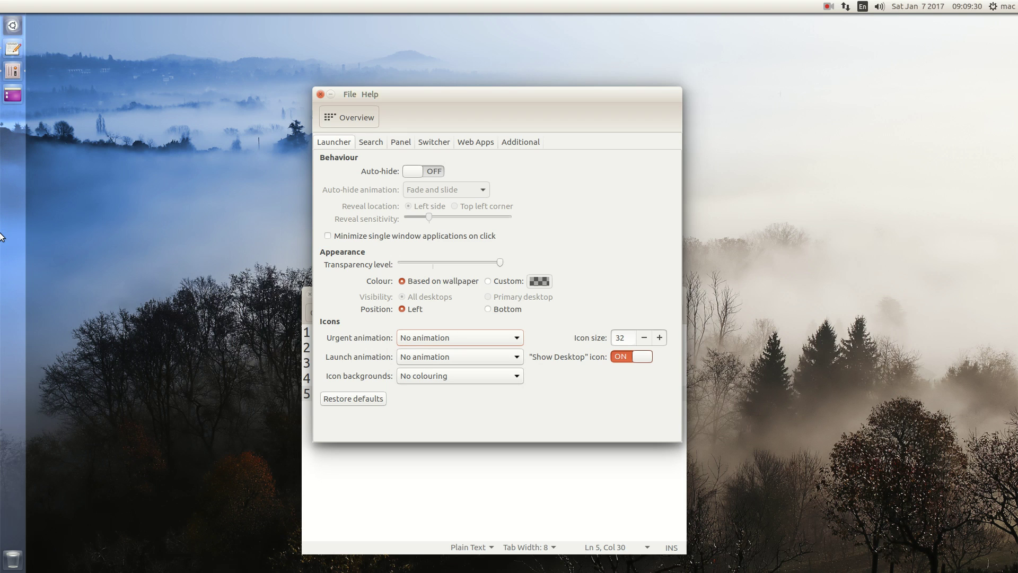
click(507, 310)
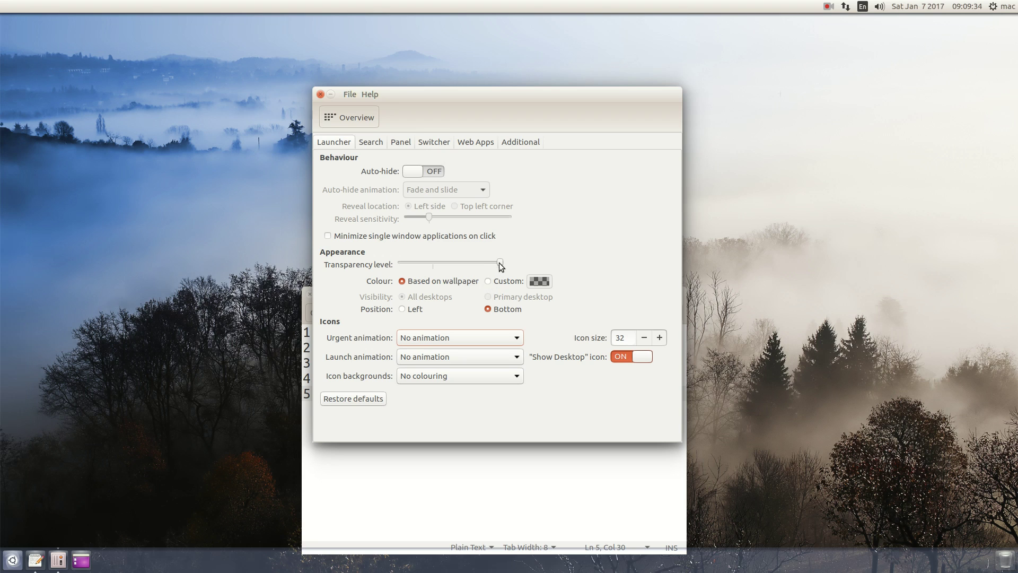
drag(499, 262, 348, 272)
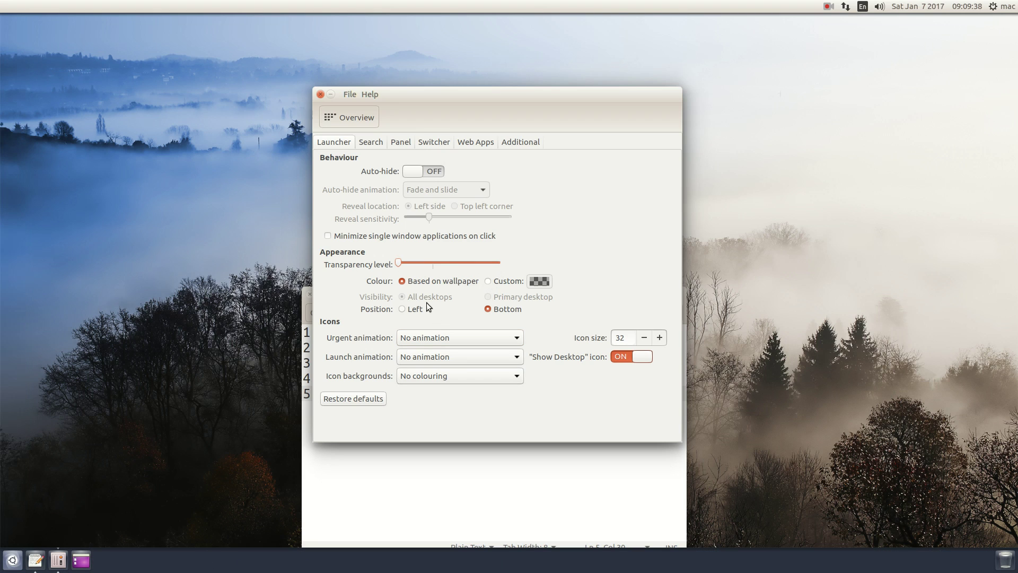
drag(398, 263, 548, 260)
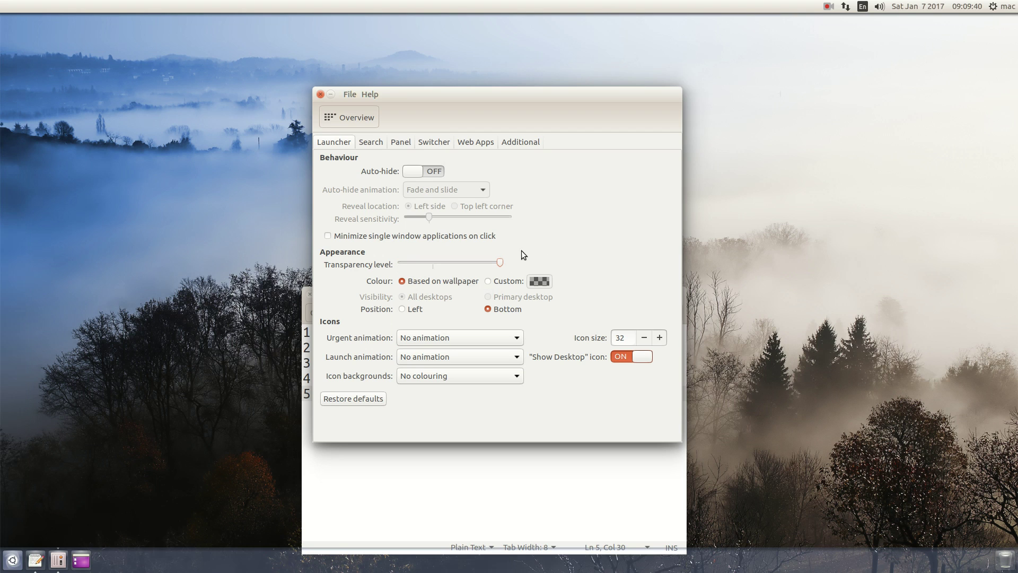
Look through the Search, Panel, Switcher and Web Apps settings of Unity
click(377, 142)
click(395, 141)
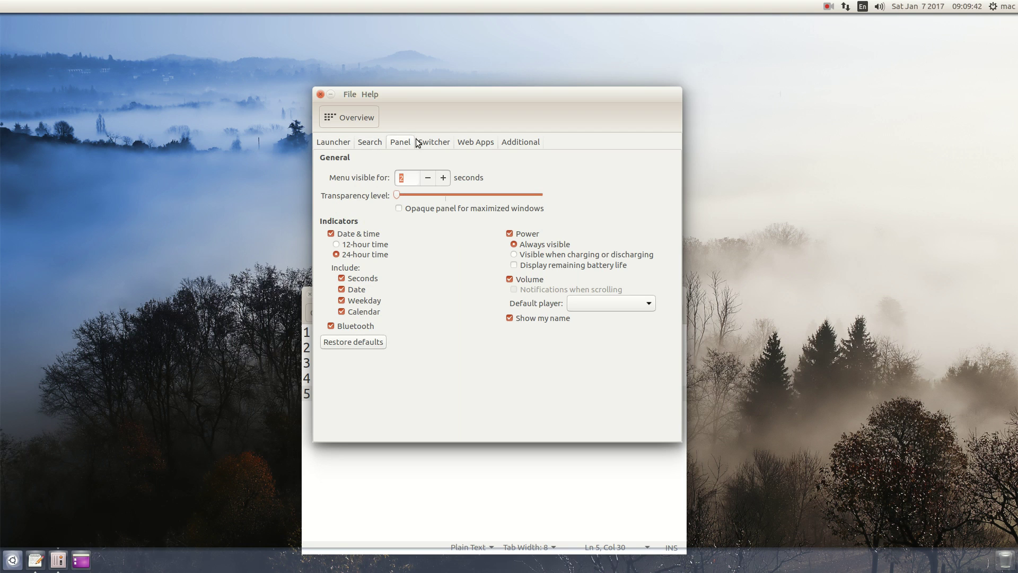
click(439, 142)
click(468, 143)
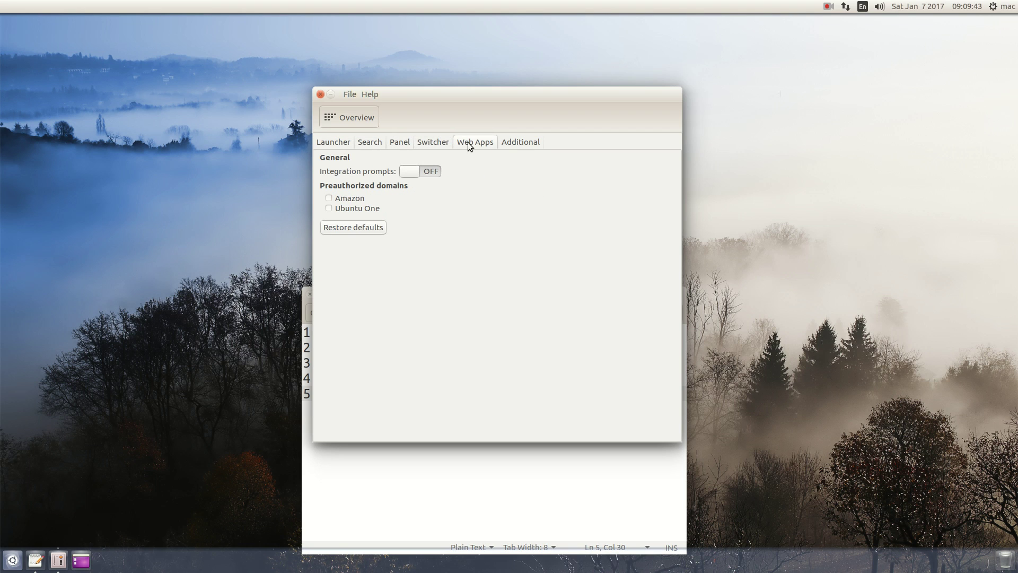
Look through Unity's Additional settings and the Window Manager settings for workspaces, window spread, window snapping, hotcorners and additional behaviour
click(521, 142)
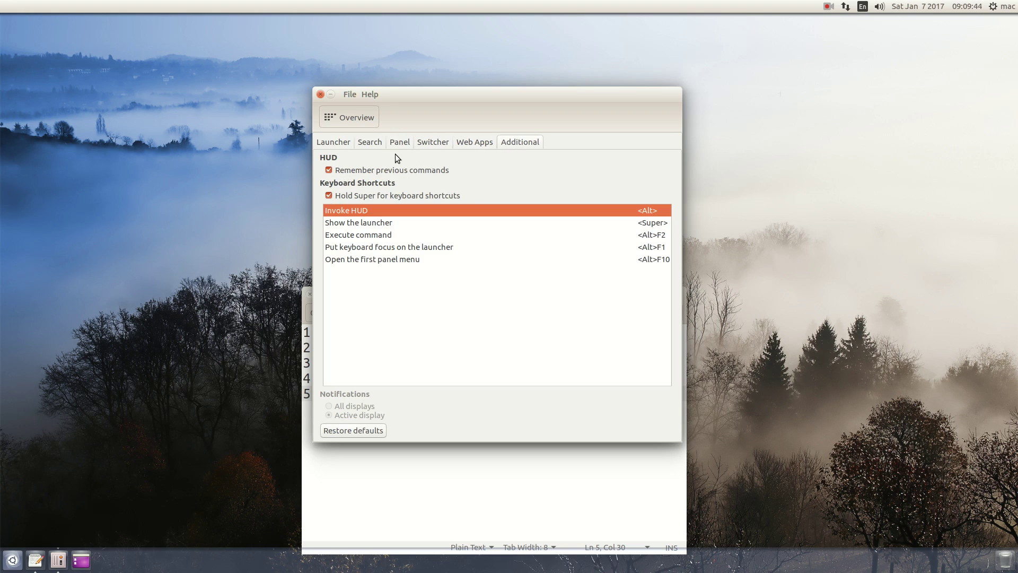
click(349, 123)
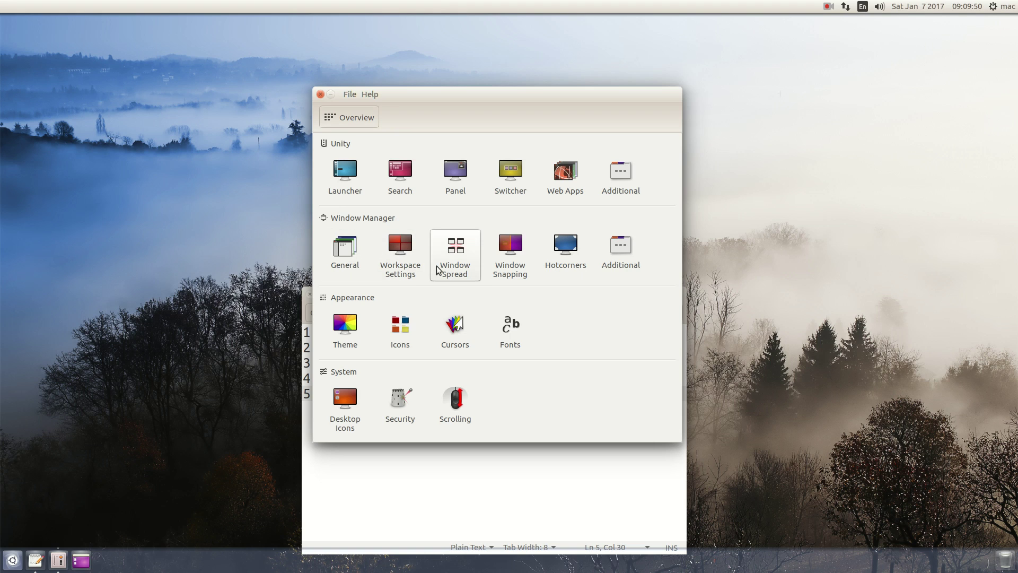
click(405, 262)
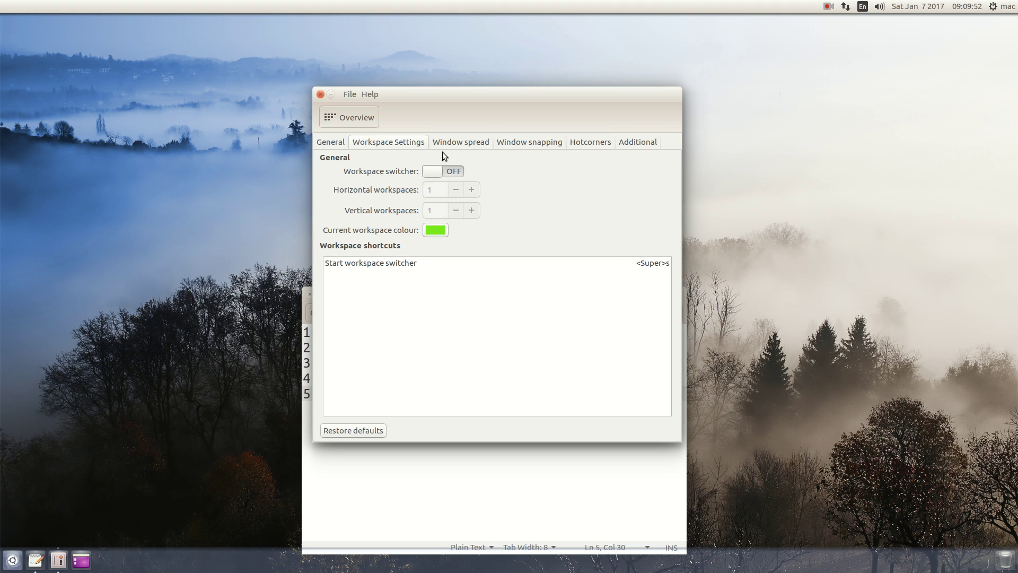
click(469, 144)
click(530, 143)
click(584, 142)
click(623, 142)
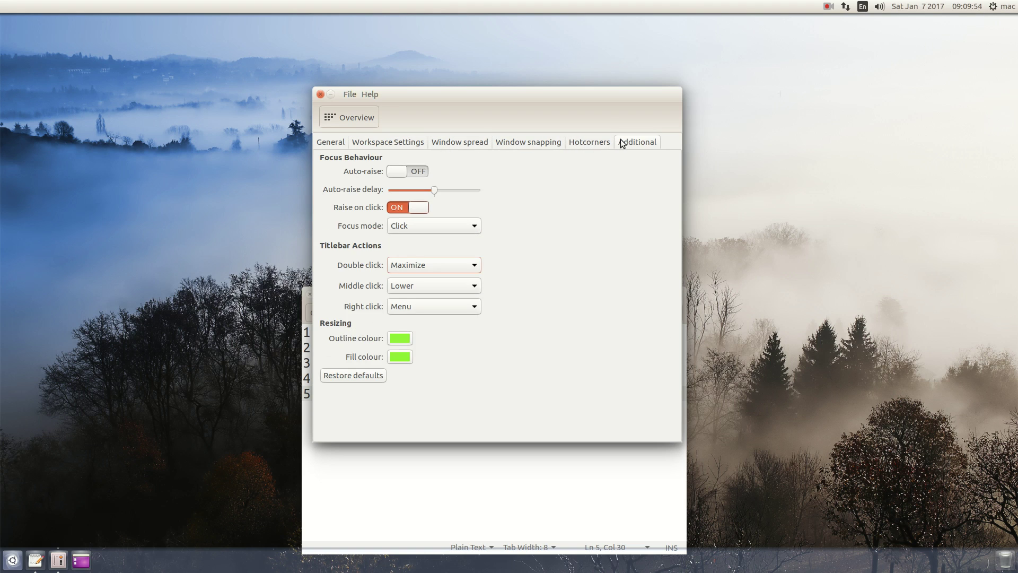
click(586, 144)
click(552, 143)
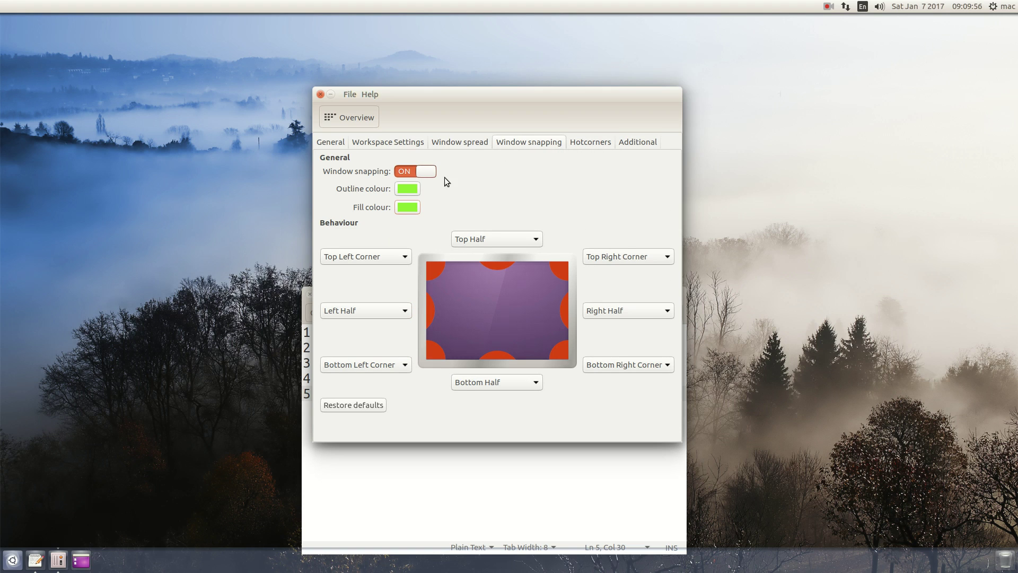
Try snapping the text editor to the left half and the top-left, bottom-left and bottom-right corners, returning it to a floating window
click(387, 315)
click(386, 311)
click(483, 527)
drag(529, 300, 1, 300)
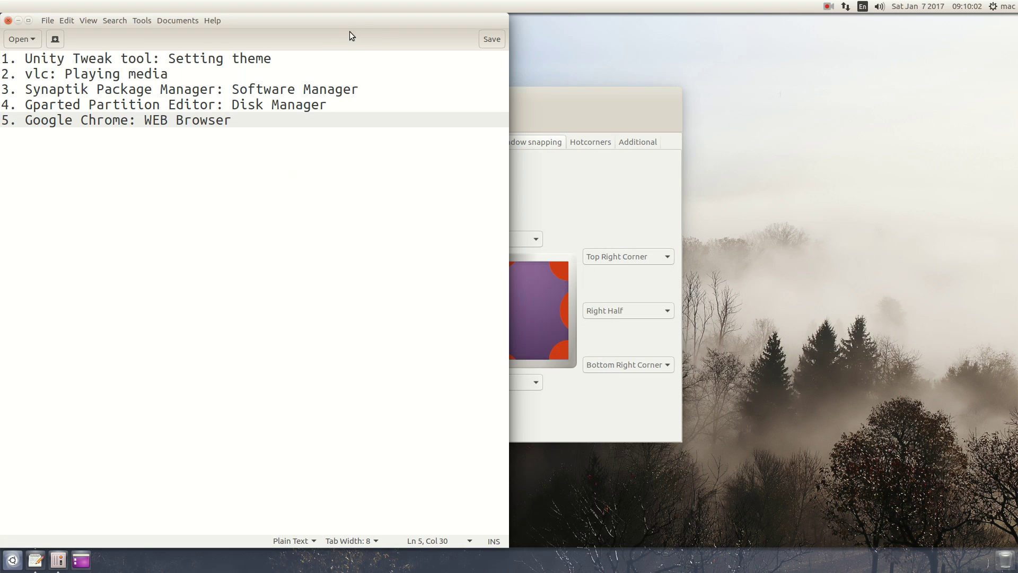
drag(350, 33, 1, 2)
drag(256, 31, 2, 546)
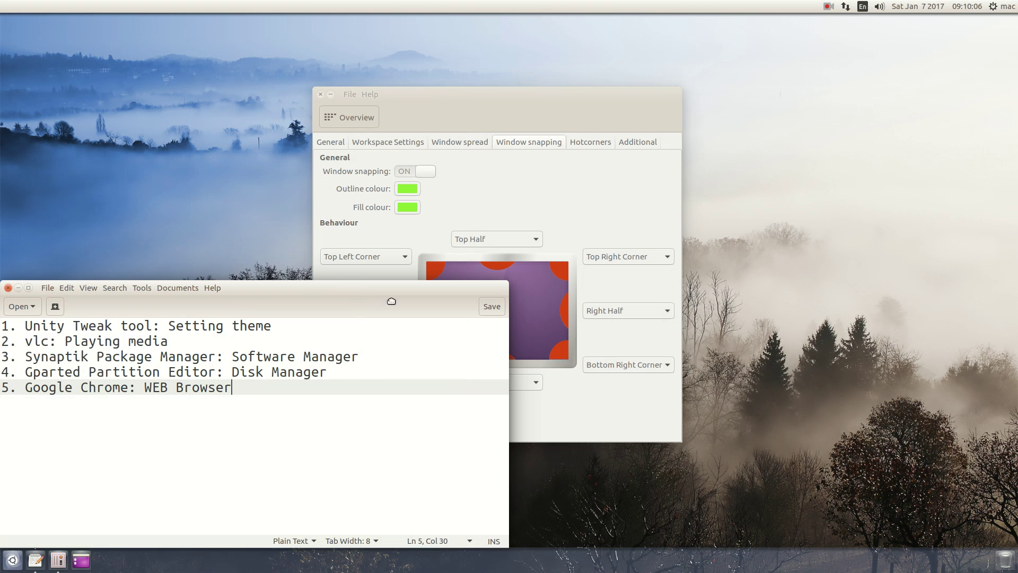
drag(388, 298, 1016, 547)
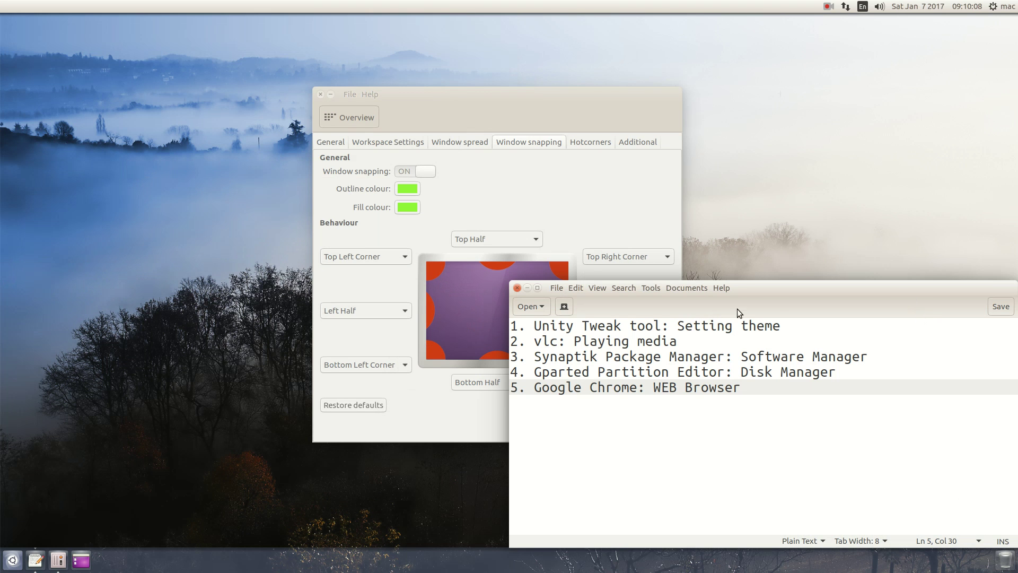
drag(772, 292, 482, 325)
click(491, 195)
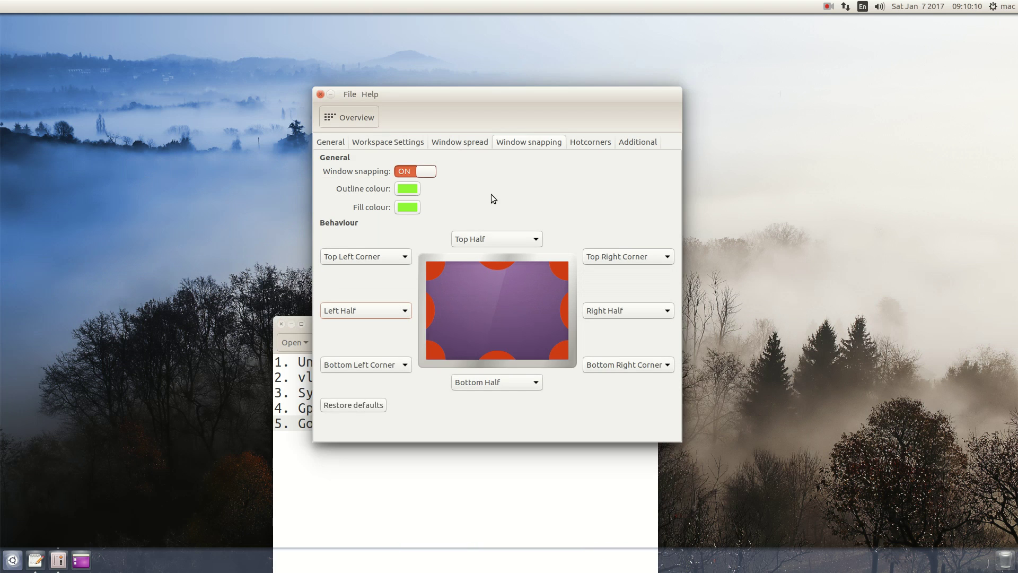
View the About information of Unity Tweak Tool and close it
click(376, 94)
click(374, 107)
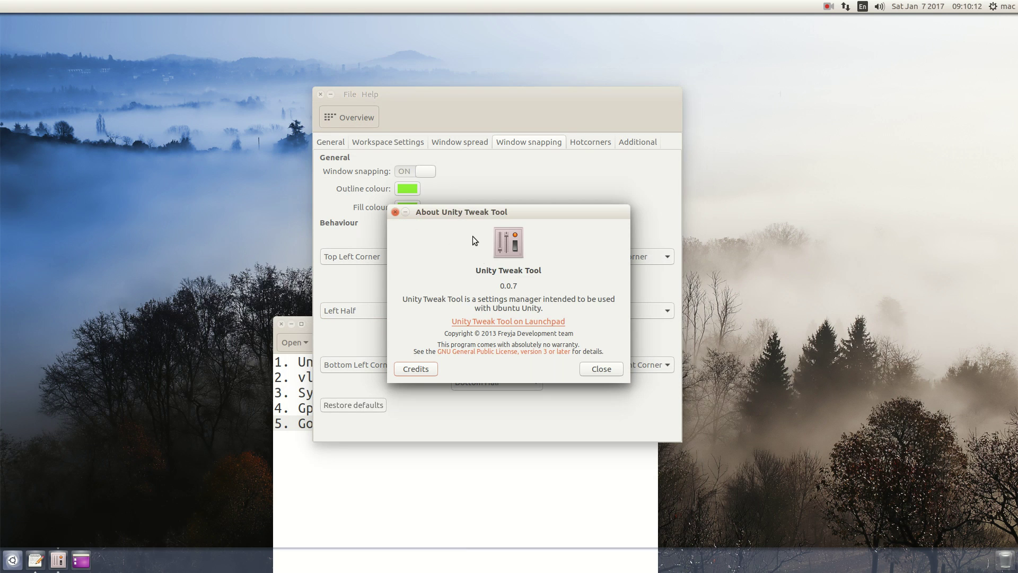
drag(479, 272, 555, 281)
click(599, 369)
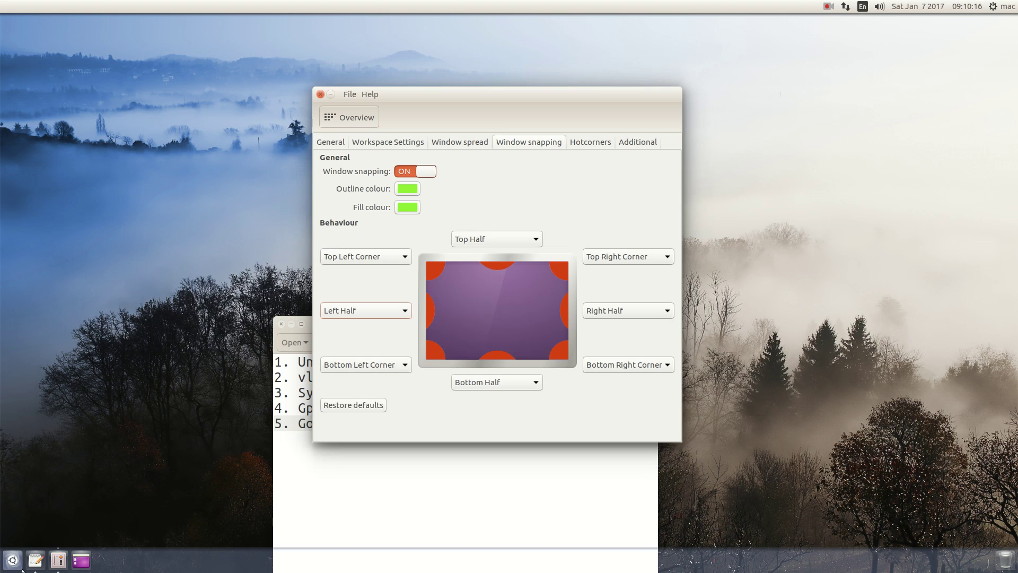
Search the computer for "ubutu" and open Ubuntu Software Center
click(14, 561)
text(ubutu)
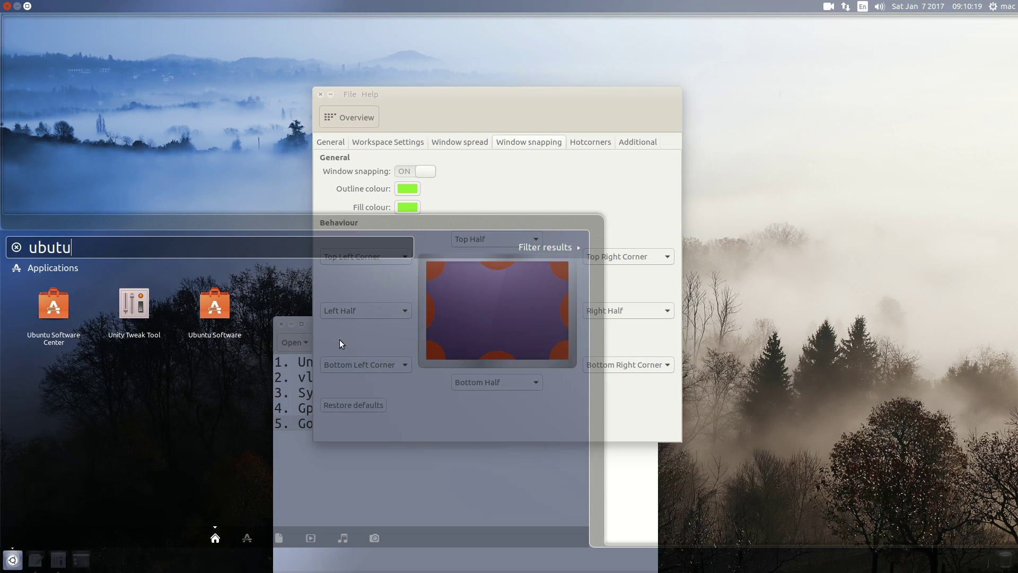
click(79, 318)
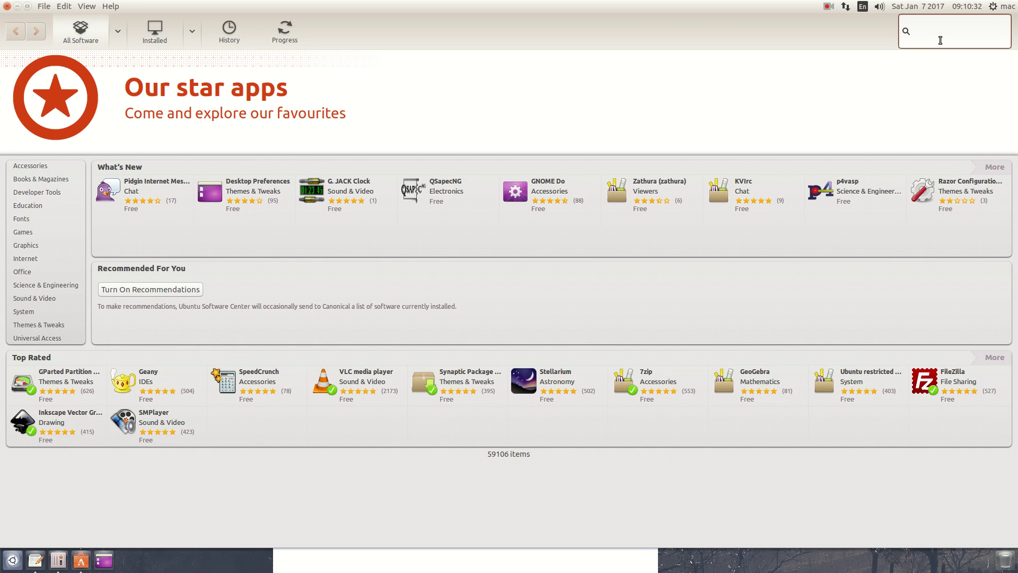
Search the software catalogue for "unity", open the Unity Tweak Tool details page and highlight its total size
text(un)
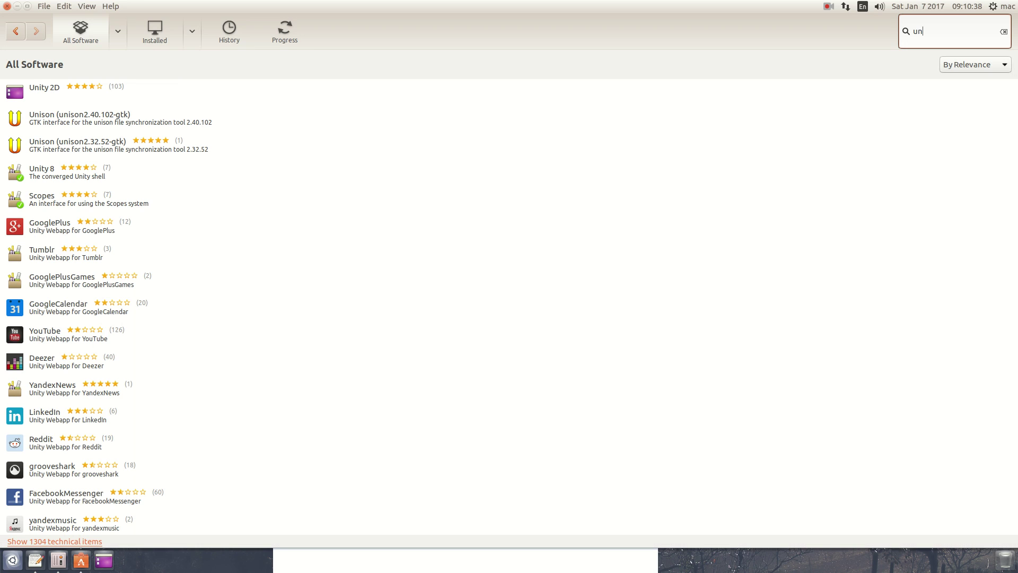
text(ity)
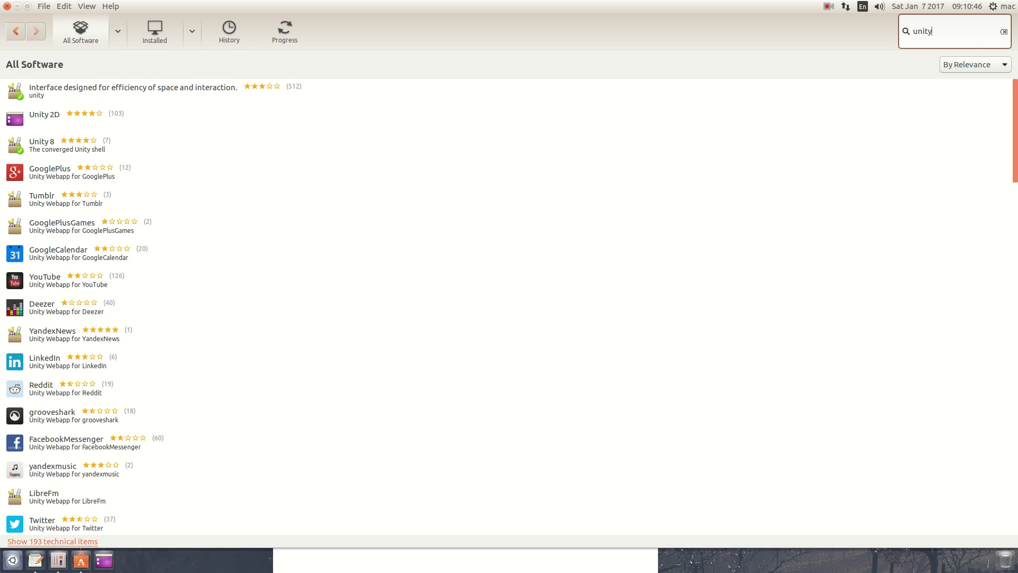
scroll(509, 306, down, 10)
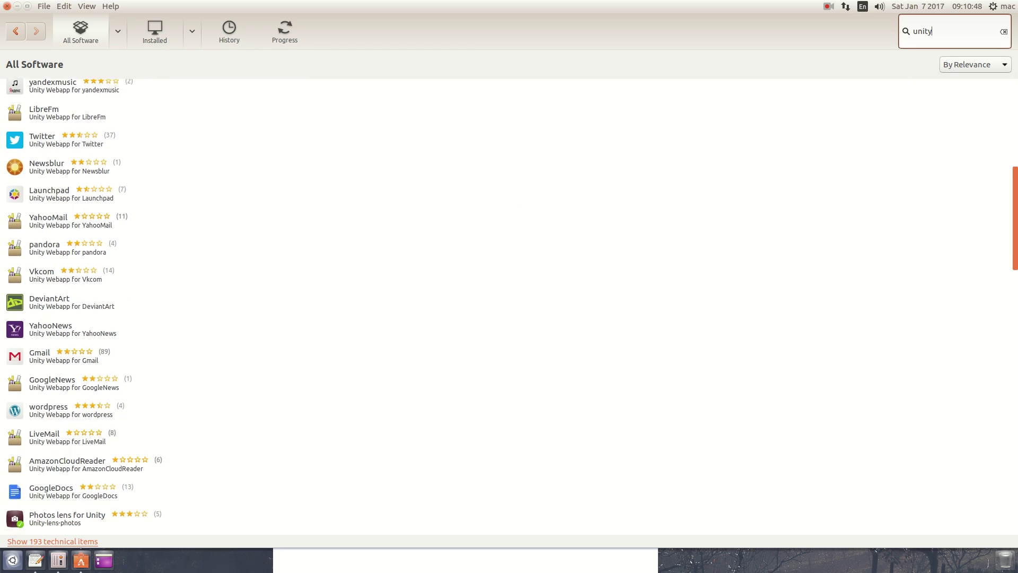
scroll(509, 306, down, 8)
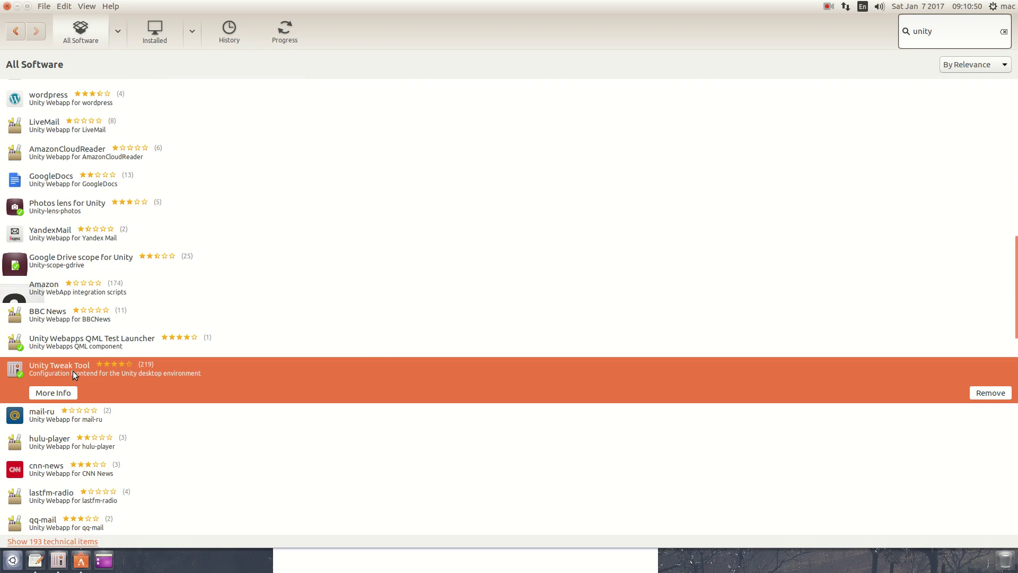
click(77, 375)
click(62, 394)
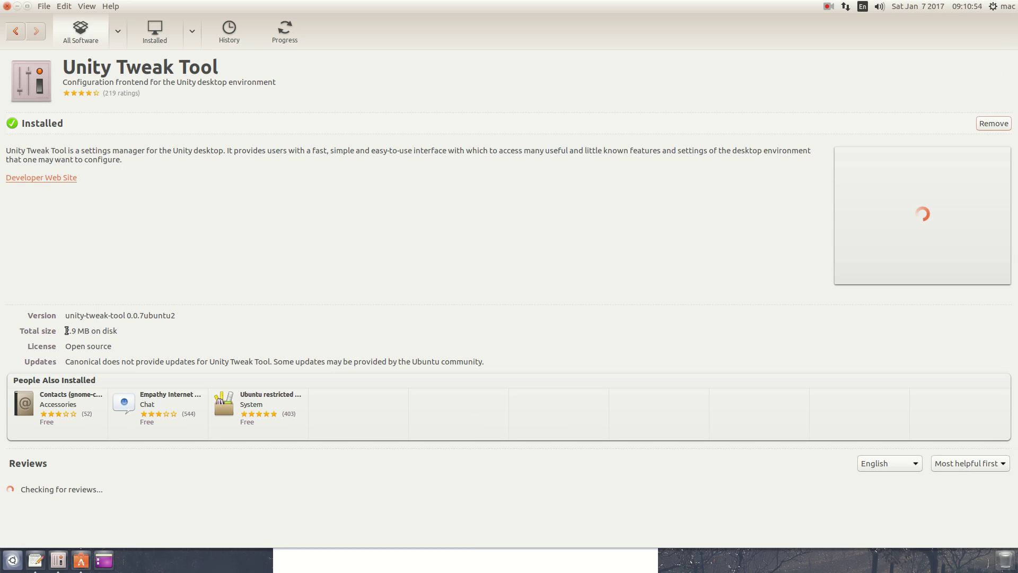
drag(65, 330, 77, 331)
Reduce the Software Center from full screen to a floating window and close the Unity Tweak Tool window
drag(291, 20, 254, 45)
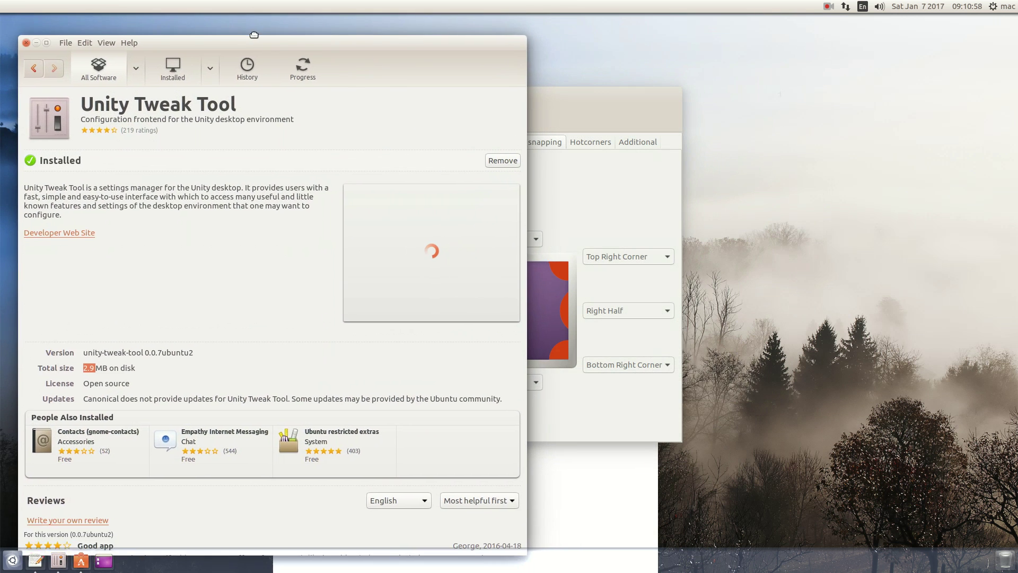
click(622, 109)
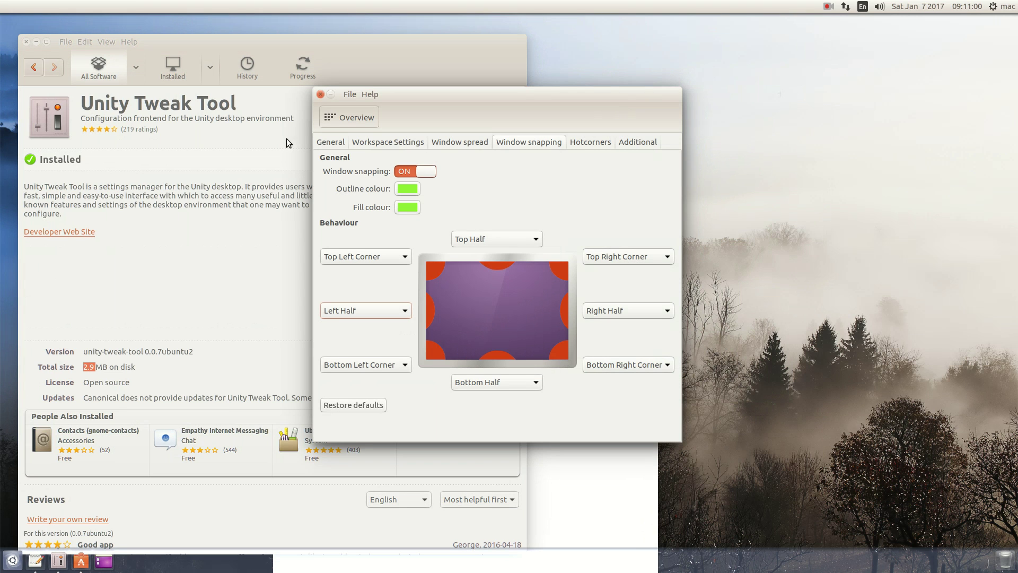
click(321, 93)
Bring the text document with the application list to the front and move it over the right side of the Software Center
click(534, 343)
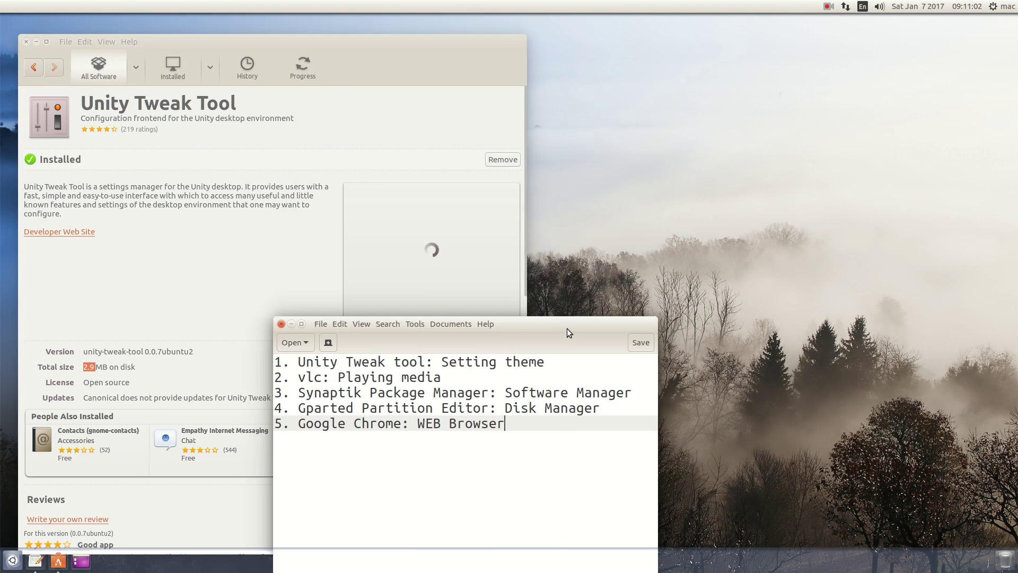
double_click(567, 329)
drag(293, 3, 427, 168)
click(438, 165)
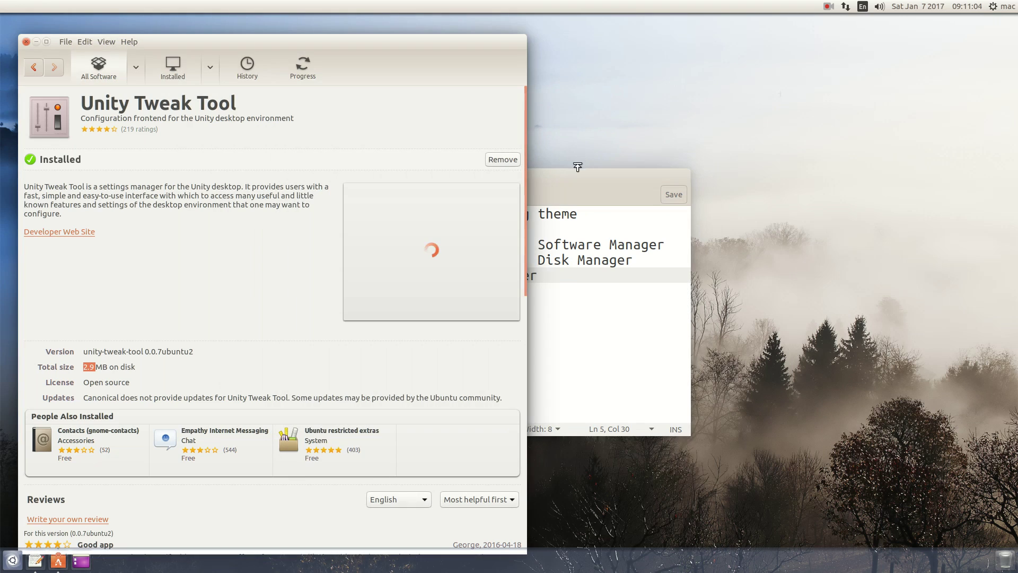
click(580, 176)
drag(579, 176, 684, 171)
Highlight the words vlc and Playing media in line 2 of the application list, and clear the selection
double_click(445, 226)
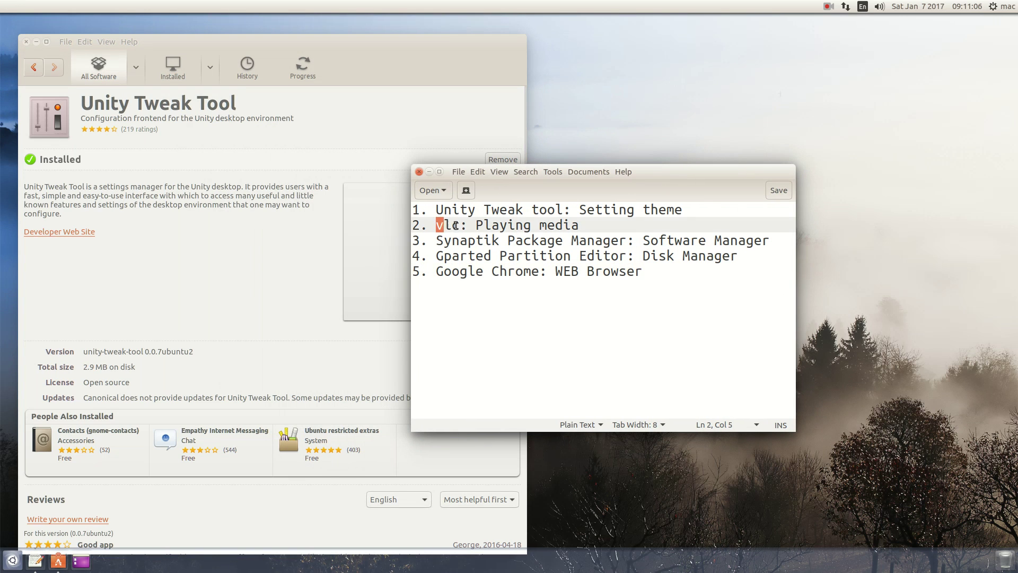
drag(476, 226, 579, 226)
click(586, 257)
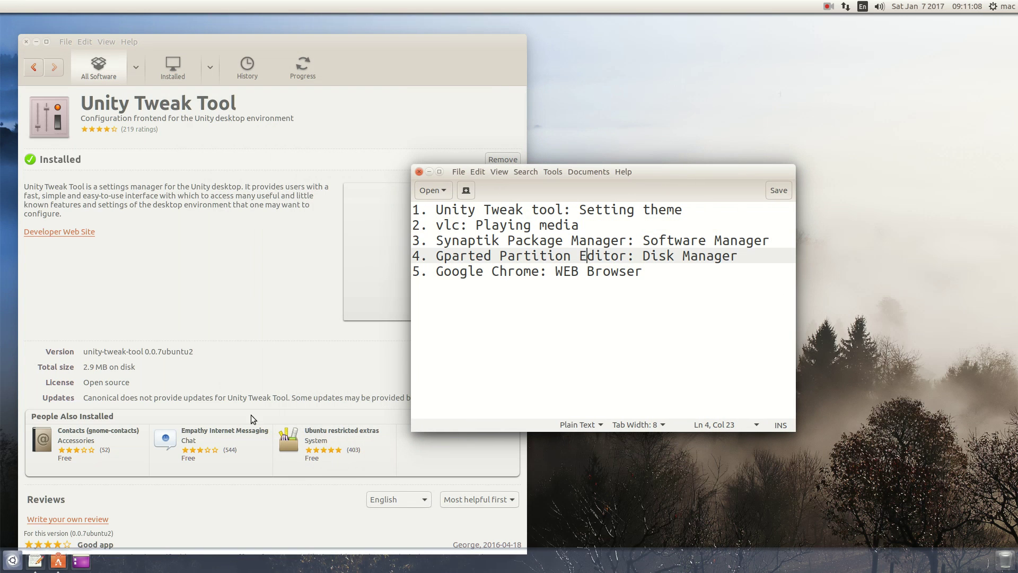
Search the computer for "vlc", open VLC media player and move its window over the text document
key(super)
text(vlc)
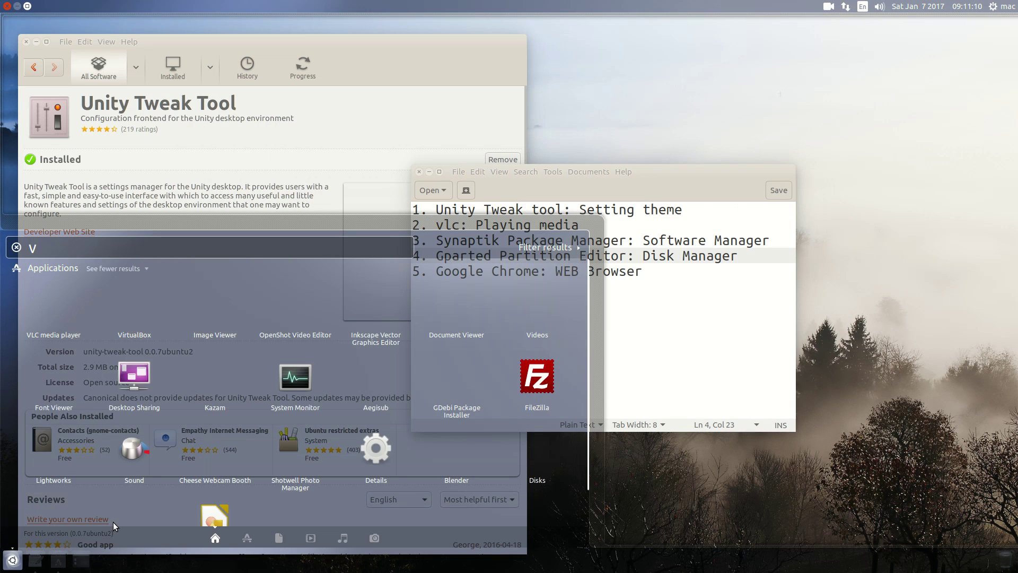
click(50, 321)
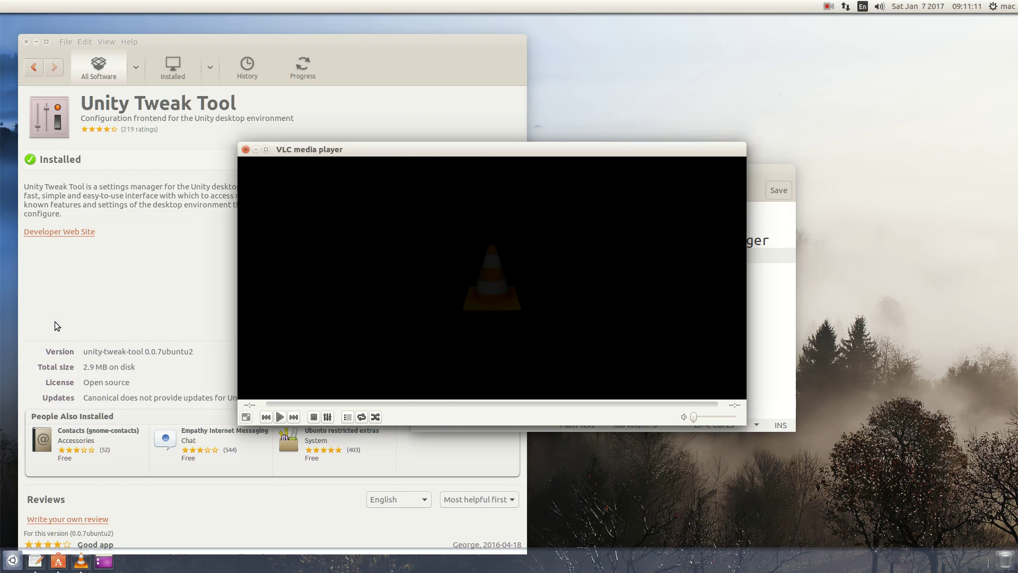
drag(509, 157, 618, 177)
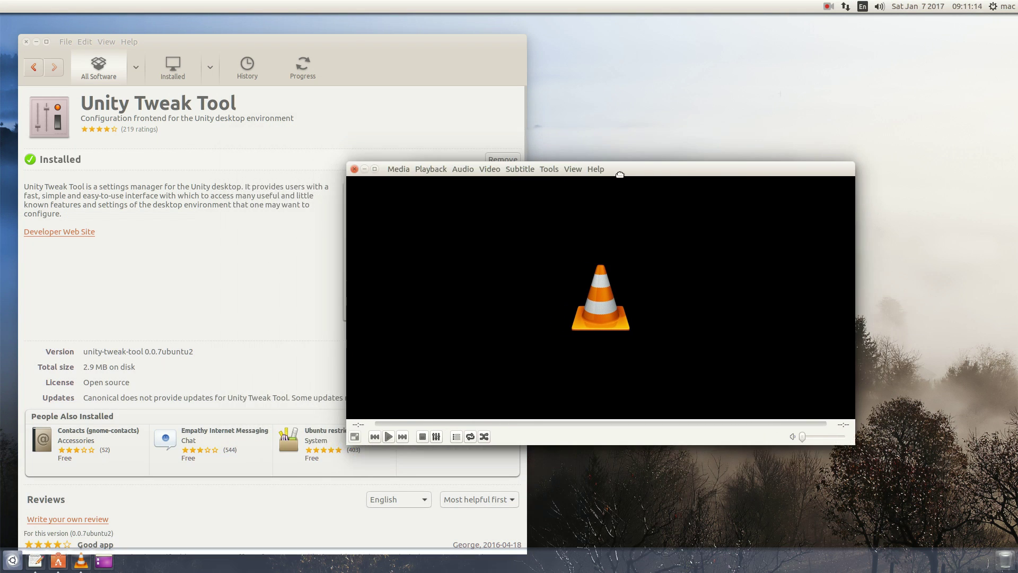
Search the computer for "media", clear the search and view the list of installed applications
click(13, 560)
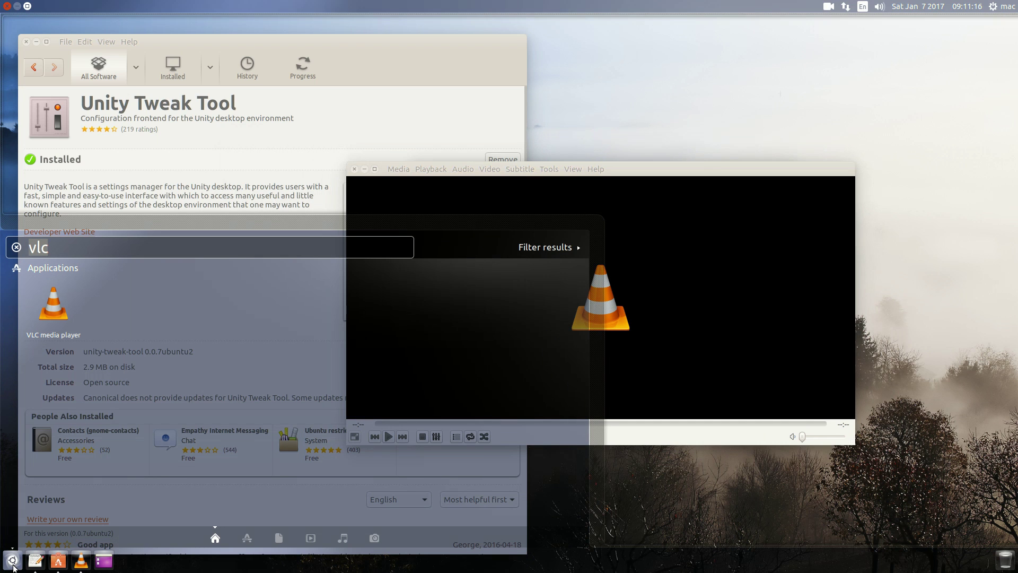
text(media)
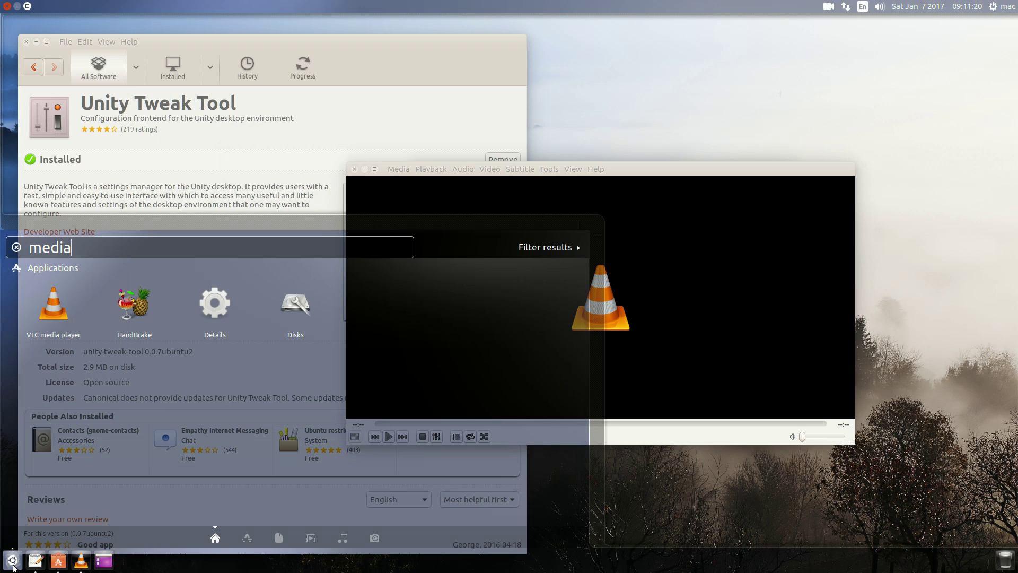
key(BackSpace)
key(BackSpace)
key(BackSpace)
text(pa)
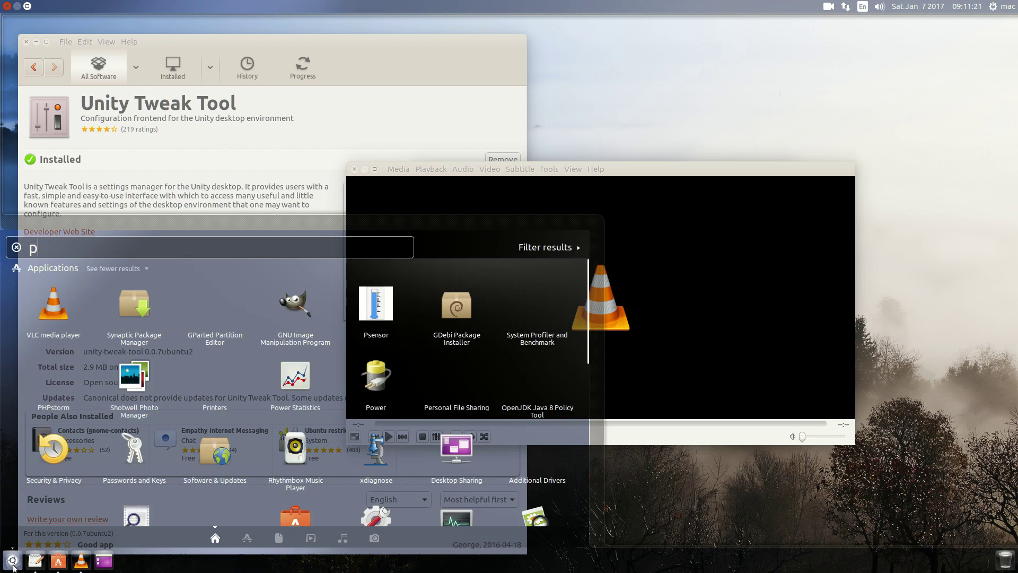
key(BackSpace)
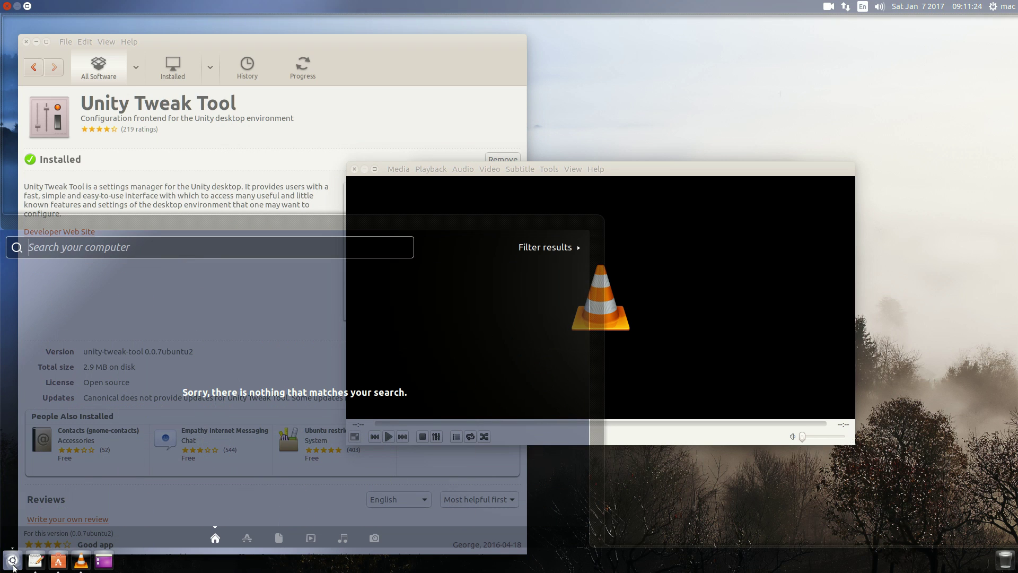
click(247, 538)
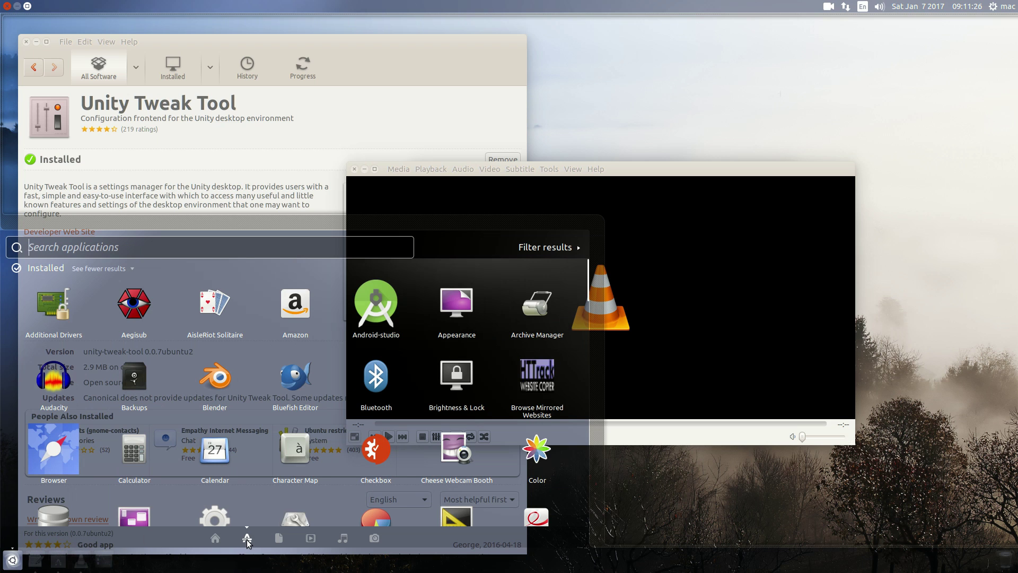
mouse_move(587, 289)
mouse_down()
mouse_move(578, 402)
mouse_move(587, 470)
mouse_move(597, 287)
mouse_up()
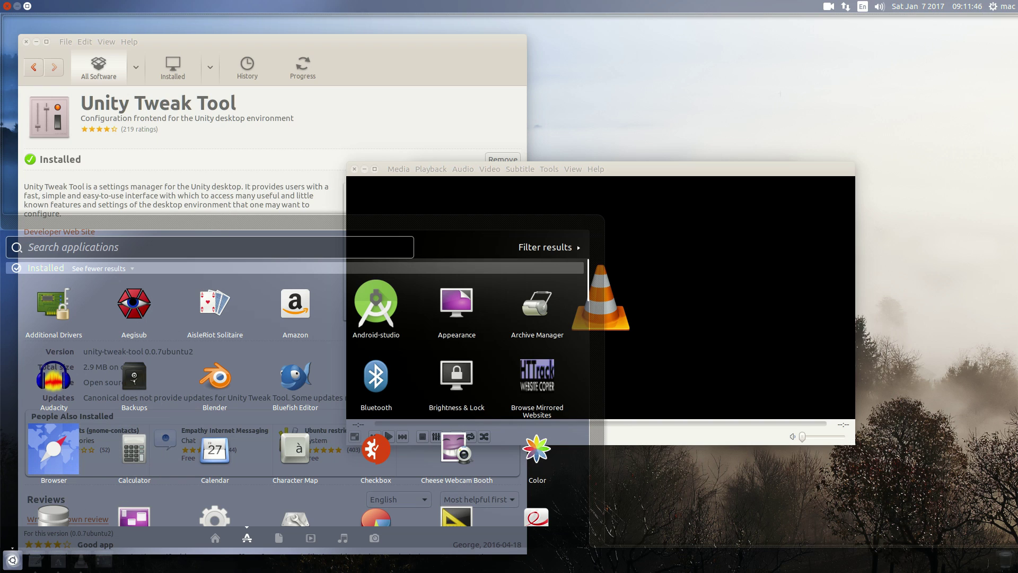
Close the application search and open the Default Applications section of the system Details settings
click(1002, 6)
click(987, 18)
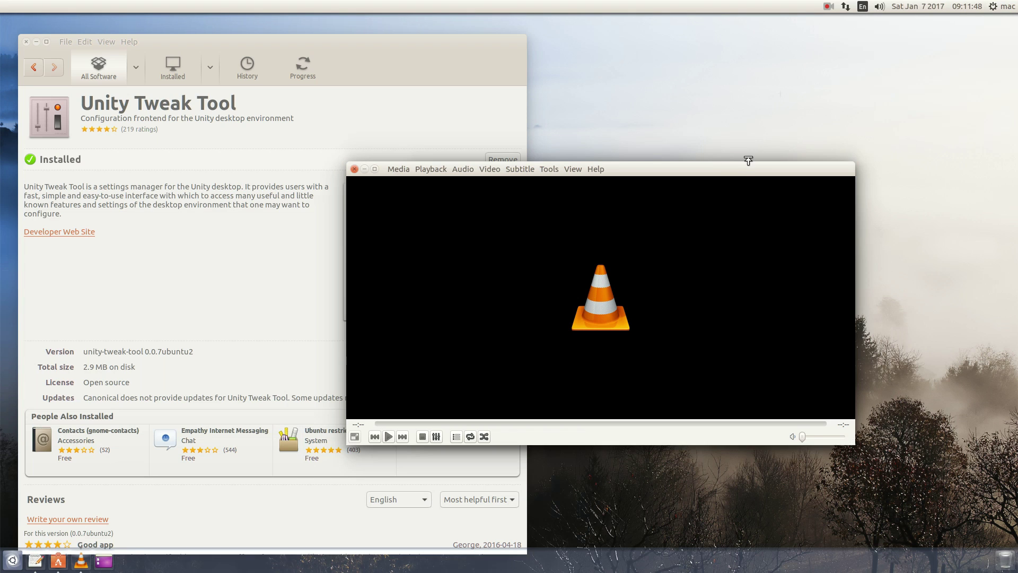
click(373, 232)
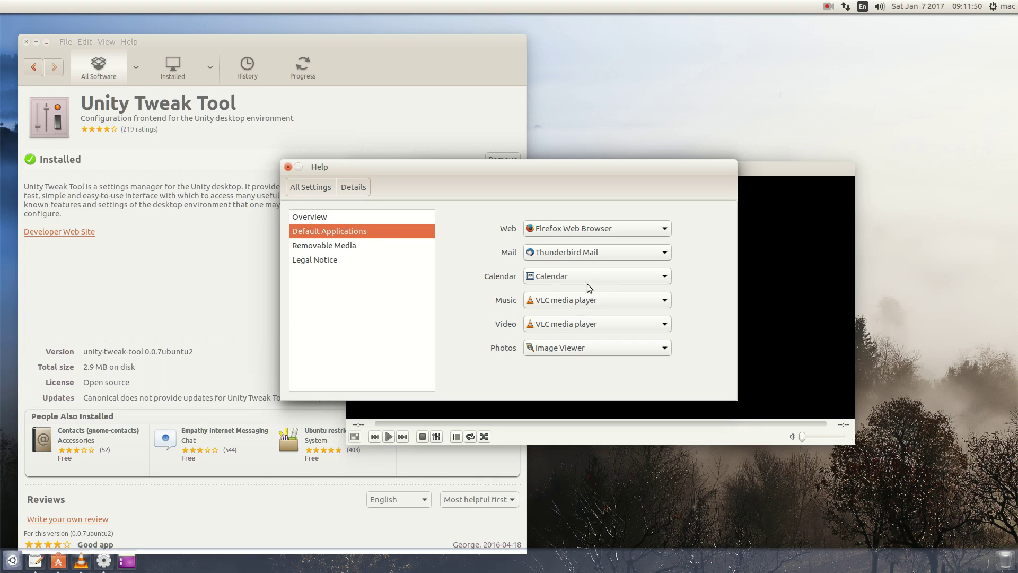
View the available default music players, search the computer for "video" and open the Videos application
click(585, 300)
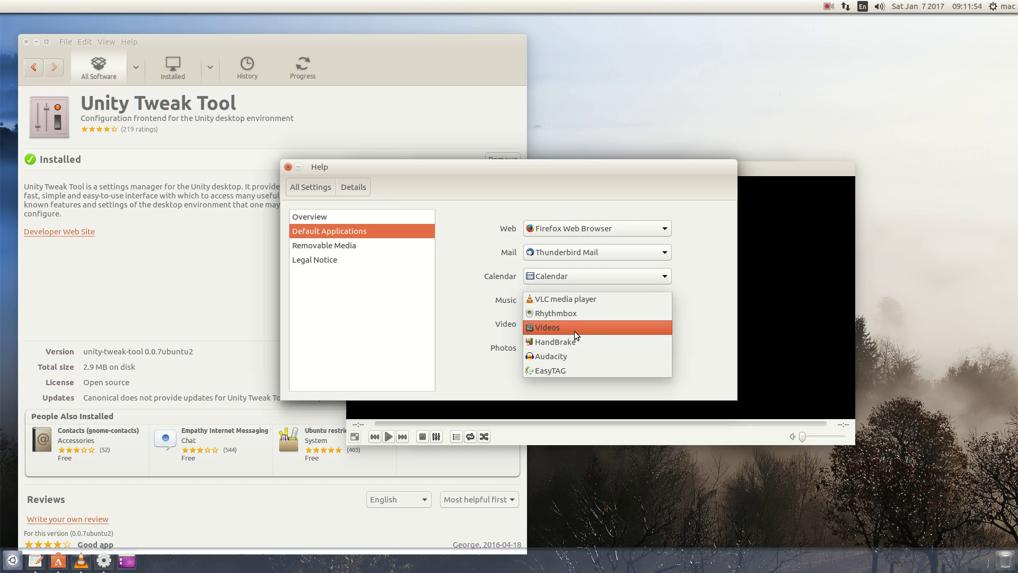
click(427, 334)
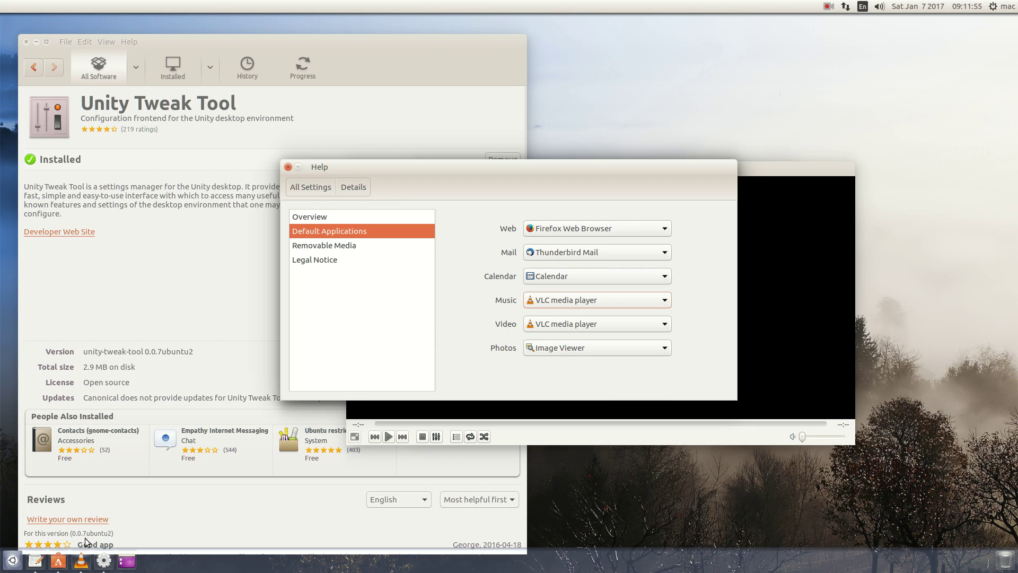
click(21, 563)
text(video)
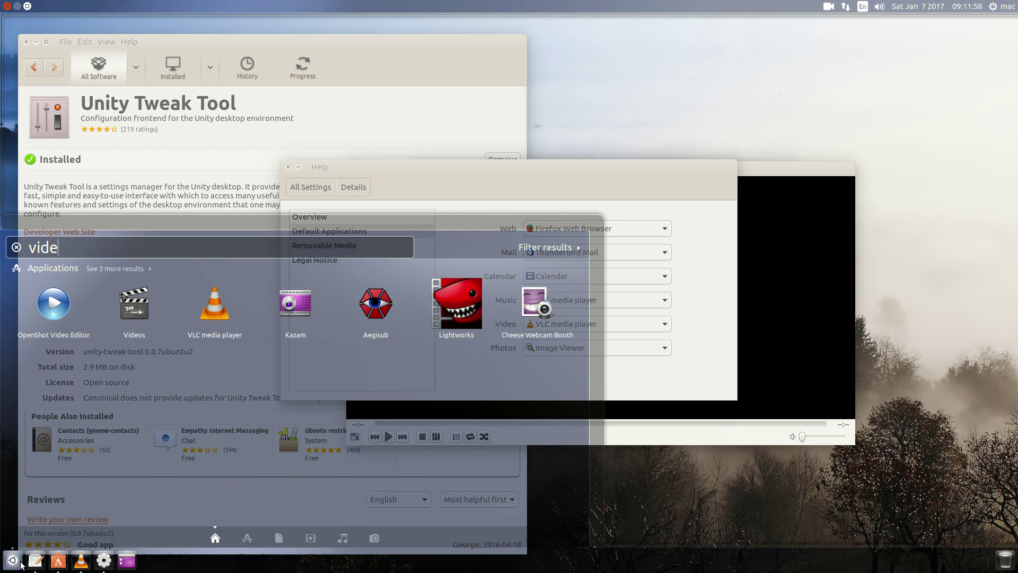
click(134, 334)
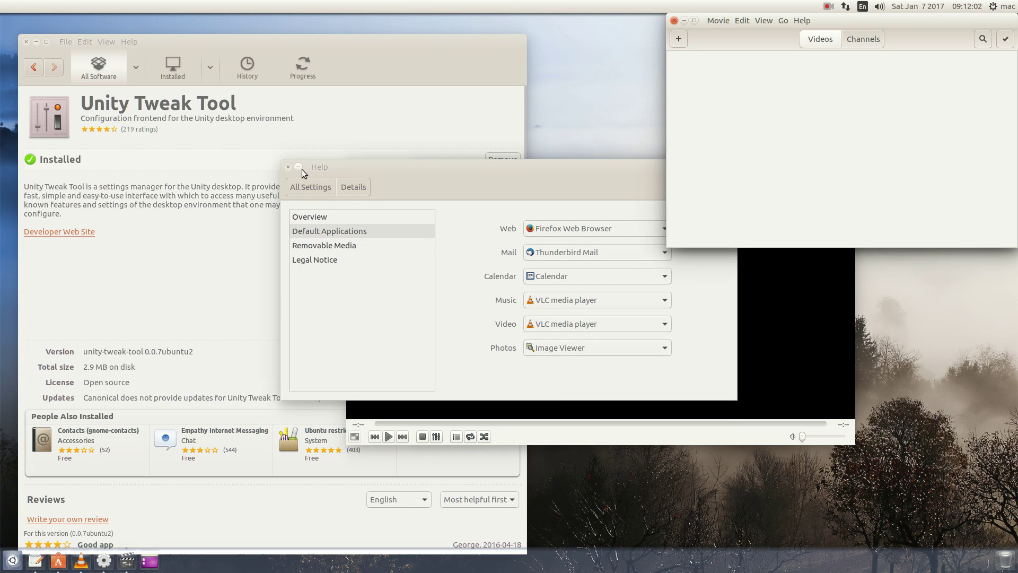
Close the default applications settings window and arrange the VLC and Videos windows side by side
click(288, 166)
drag(634, 173, 413, 148)
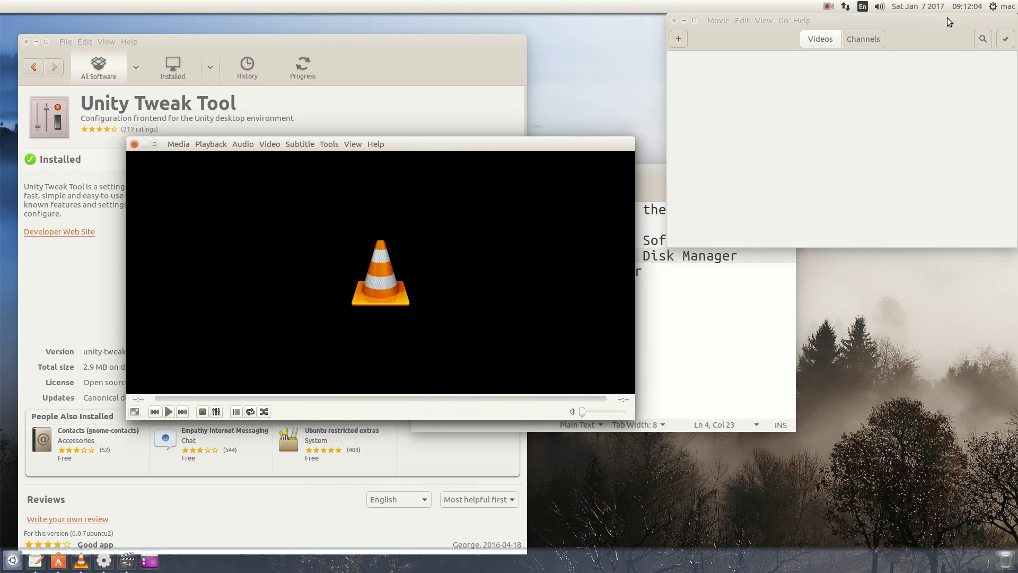
drag(950, 21, 922, 184)
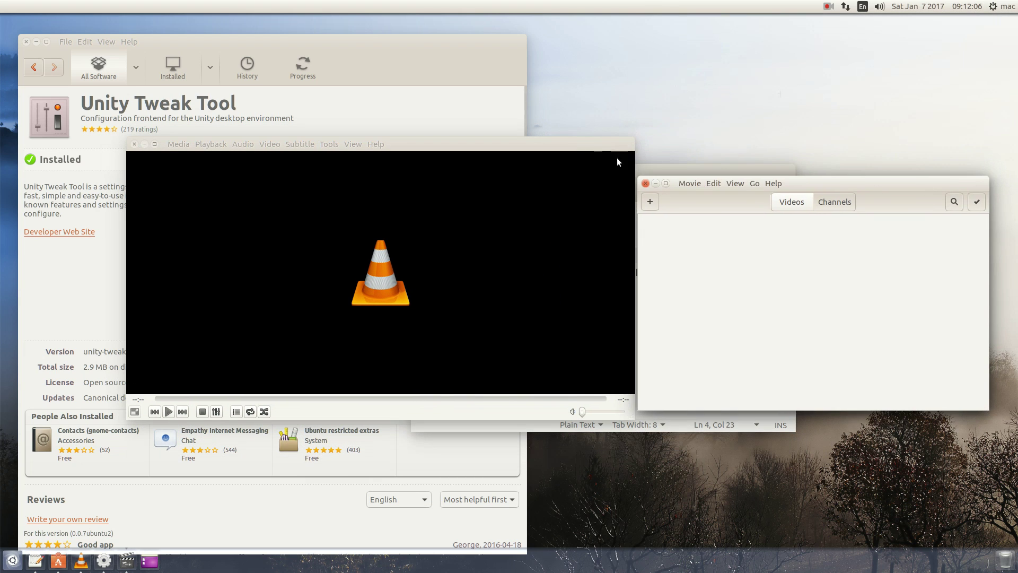
drag(583, 149, 560, 157)
Add the local video Creating_App_Django_Web_Development_with_Python_2_hd720.mp4 from /mnt/DAT/VID/Django_sentdex to the Videos application and play it
click(741, 219)
click(649, 202)
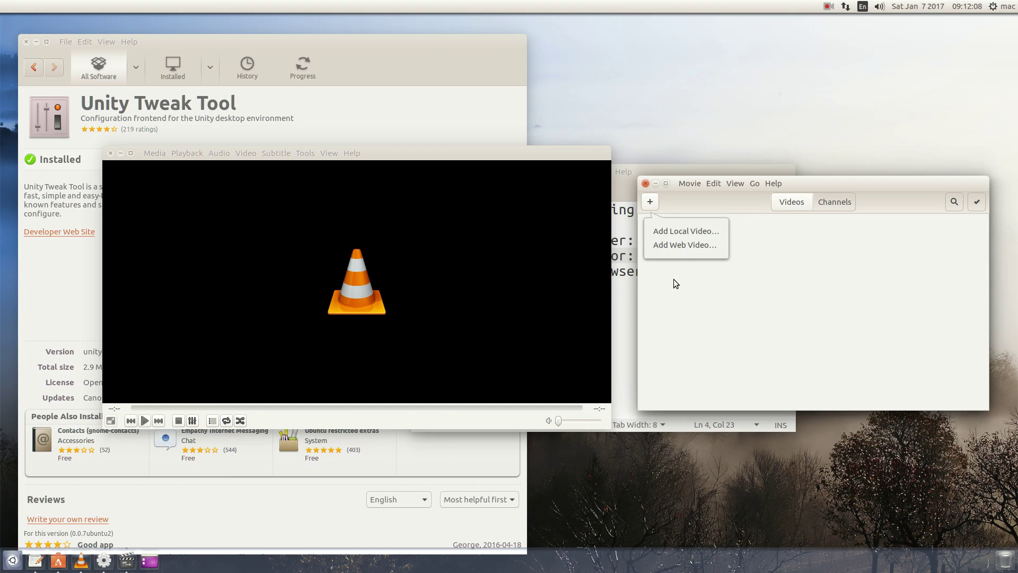
click(683, 232)
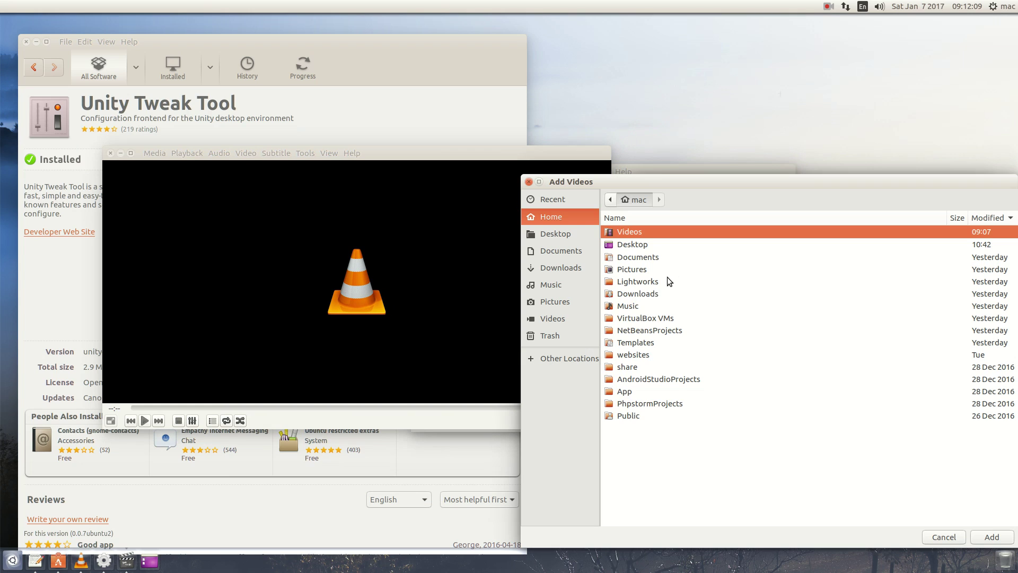
click(578, 317)
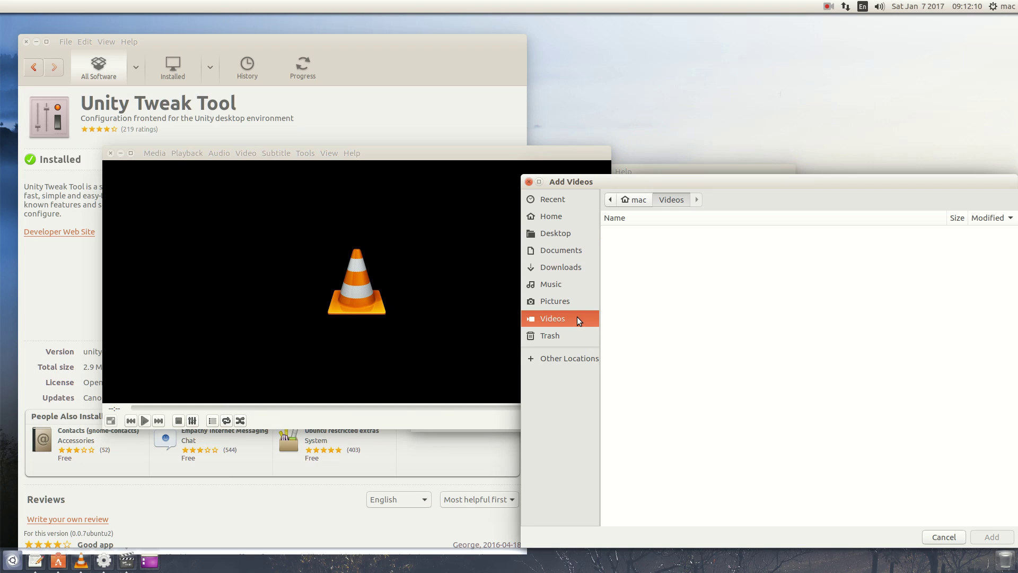
click(561, 359)
click(652, 243)
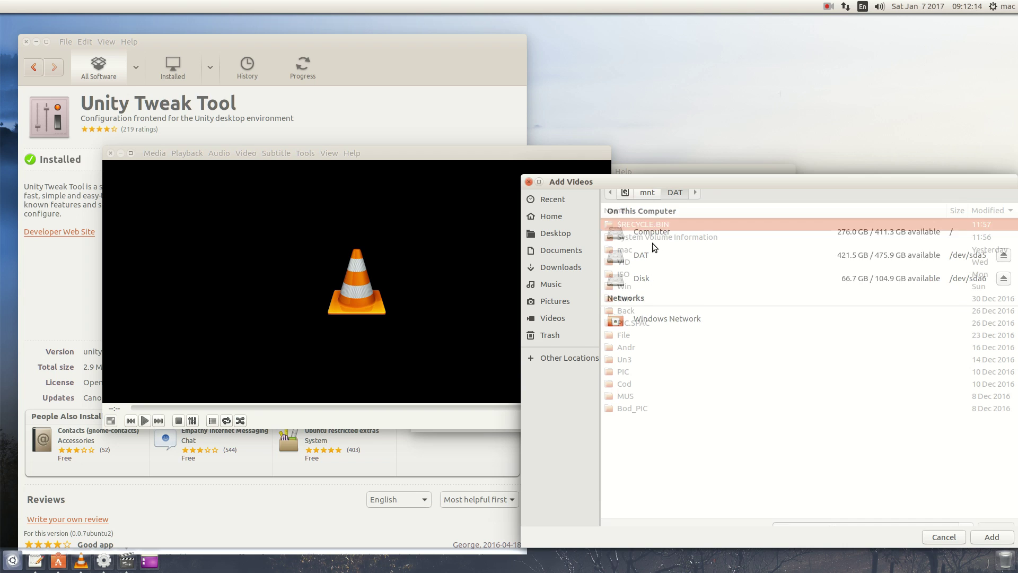
double_click(639, 269)
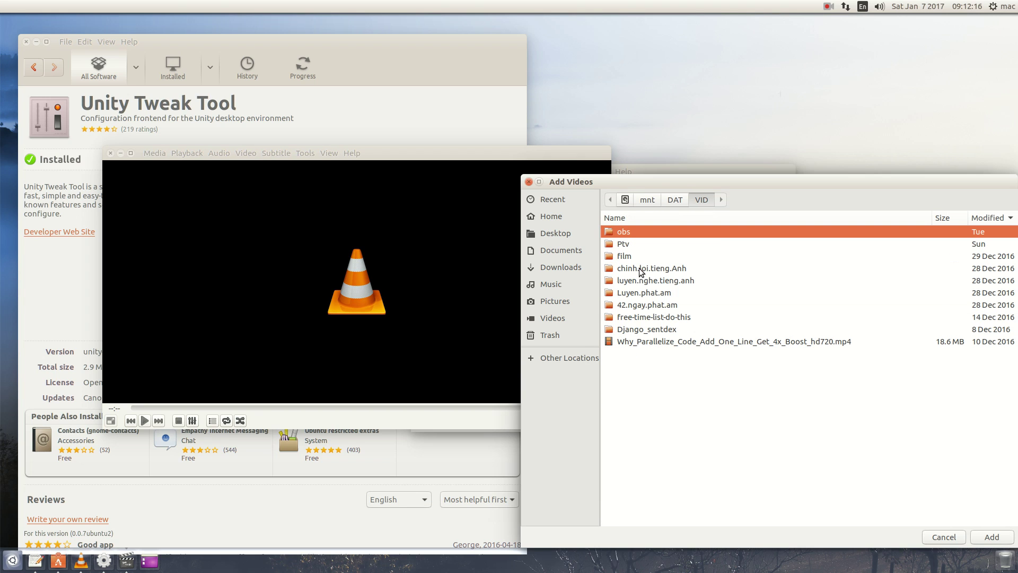
double_click(646, 329)
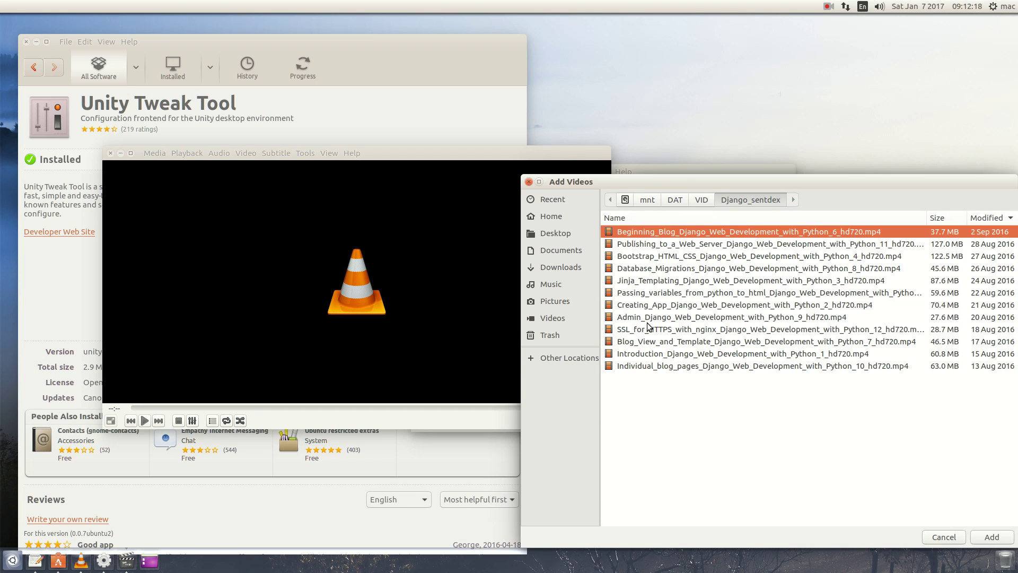
double_click(666, 300)
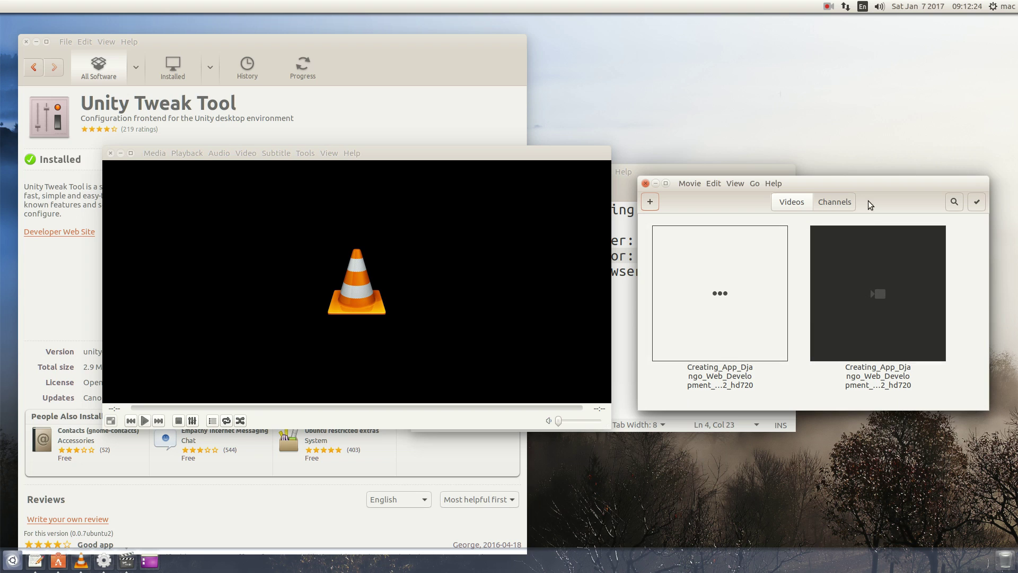
click(862, 314)
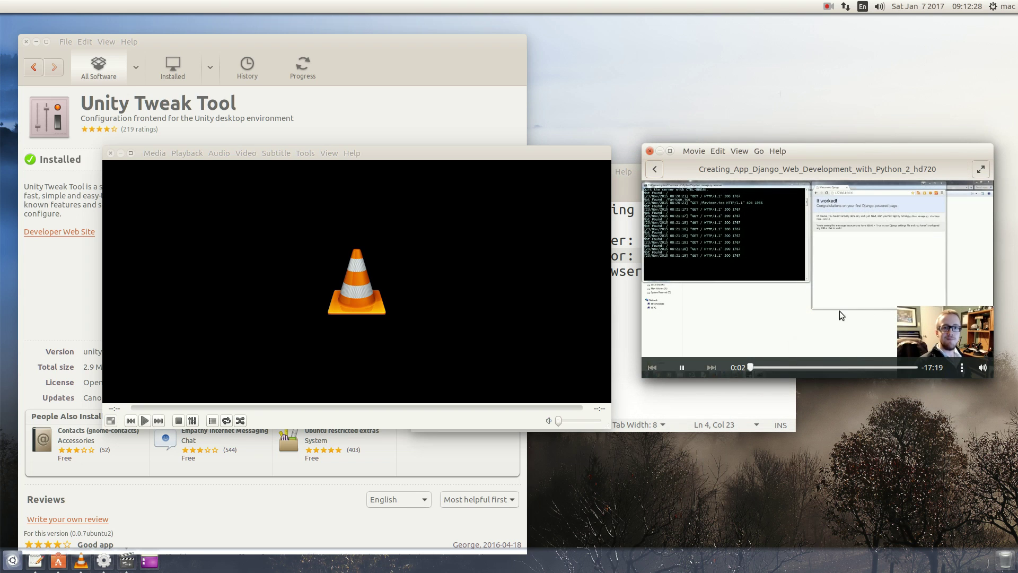
Switch to VLC media player and open its file selection dialog for choosing media
click(313, 323)
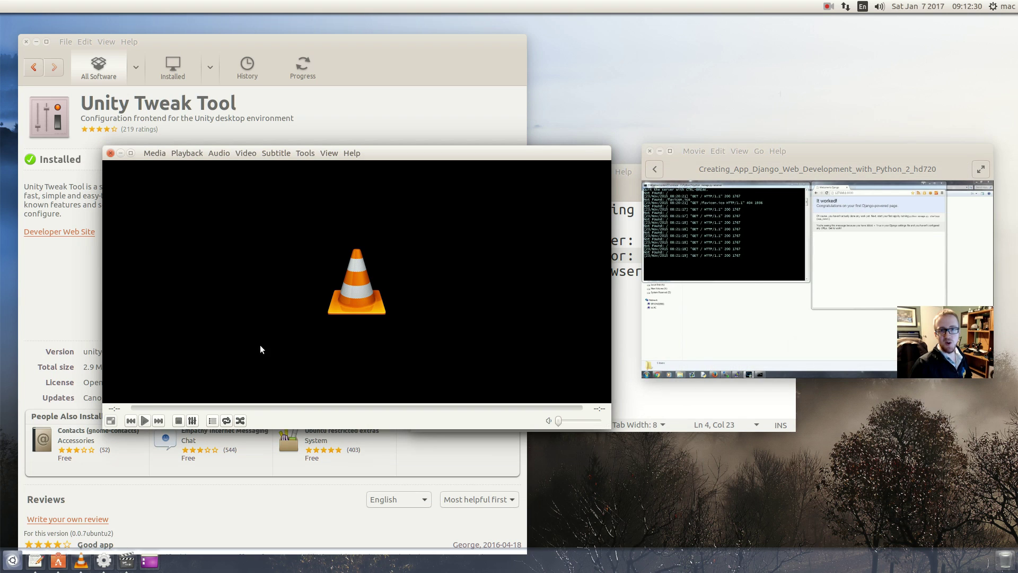
click(154, 153)
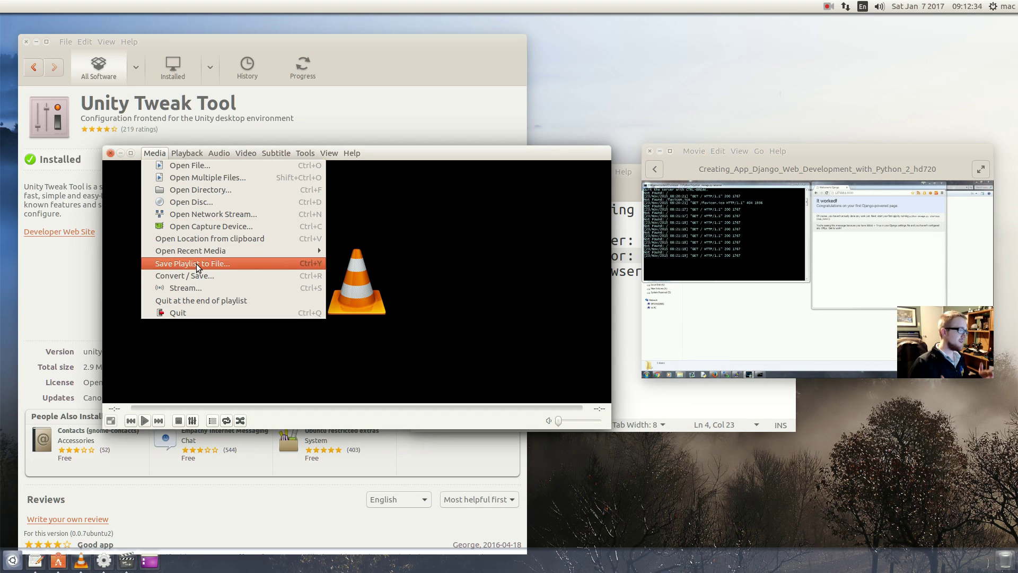
click(196, 166)
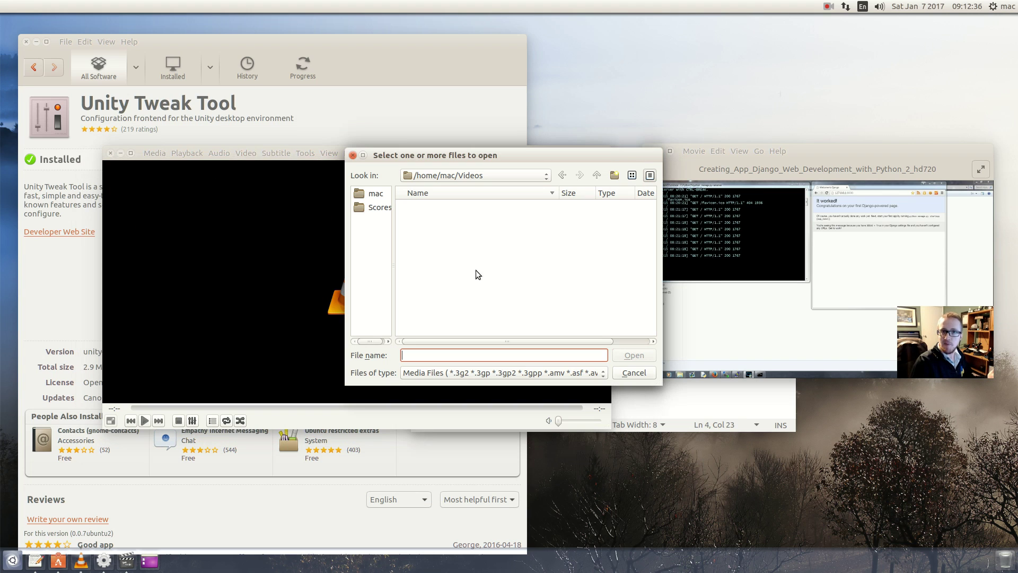
Look through the home, Videos, Desktop and Scores folders for a media file
click(378, 194)
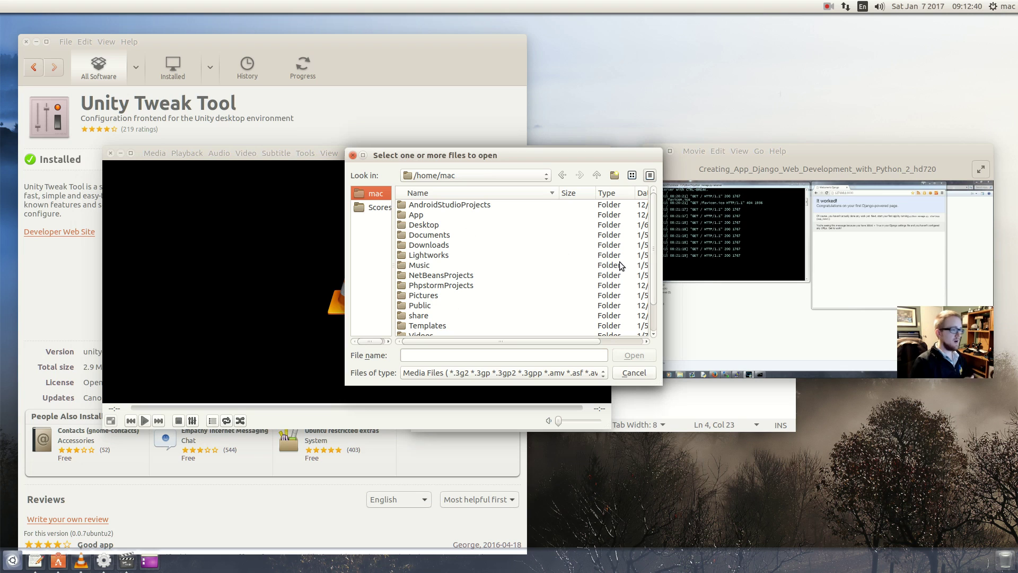
drag(655, 245, 647, 200)
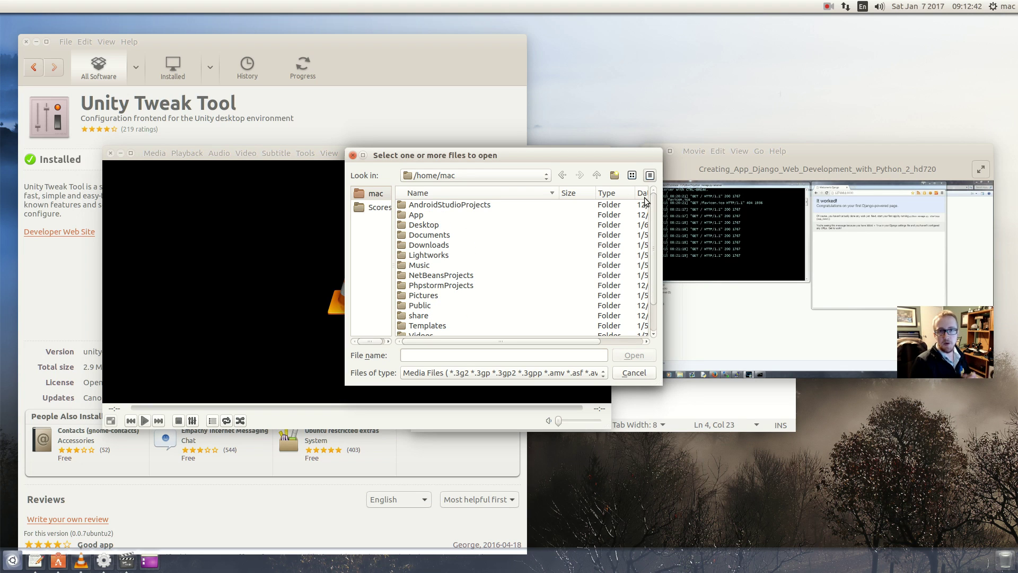
click(559, 178)
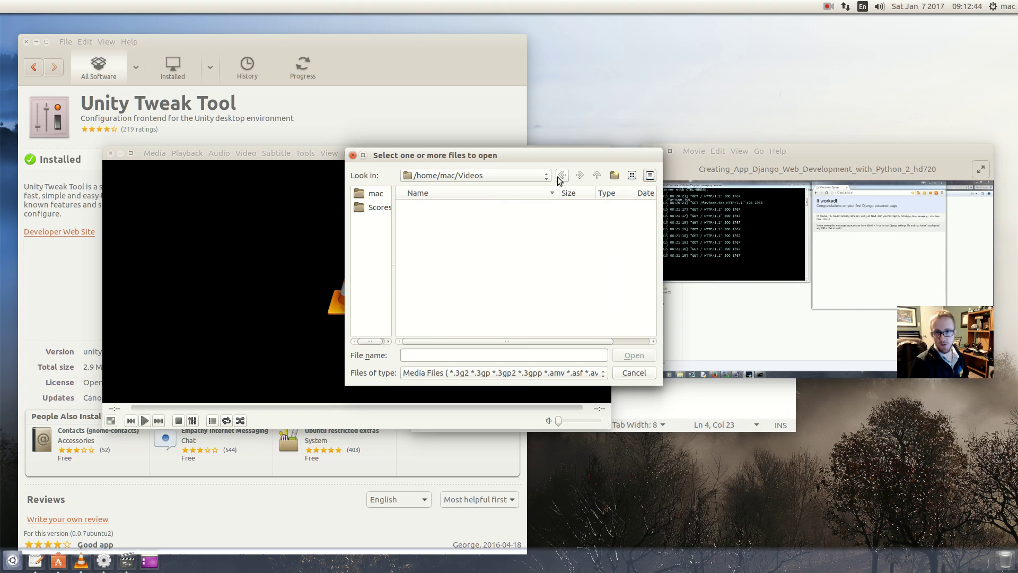
click(559, 176)
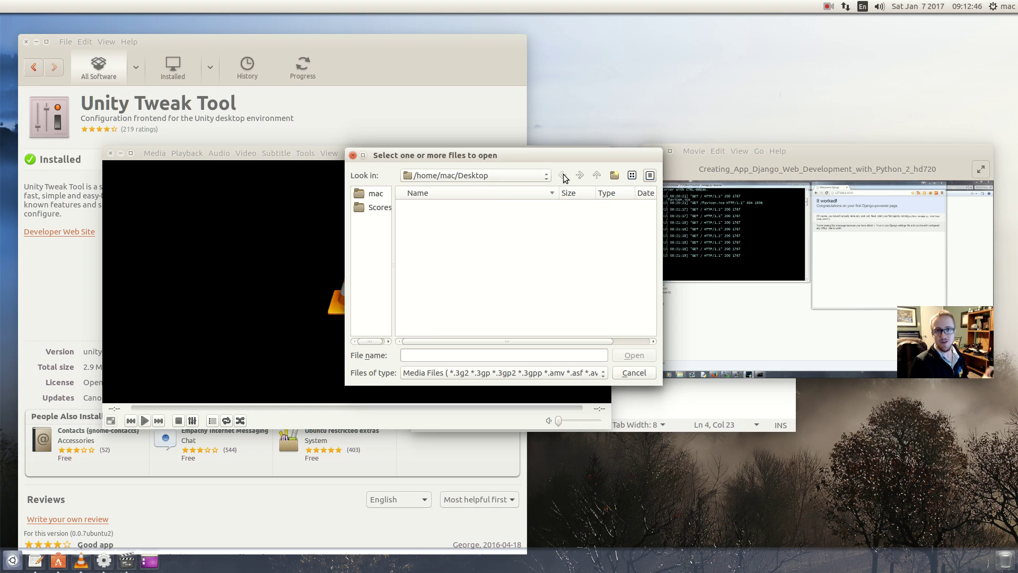
click(358, 208)
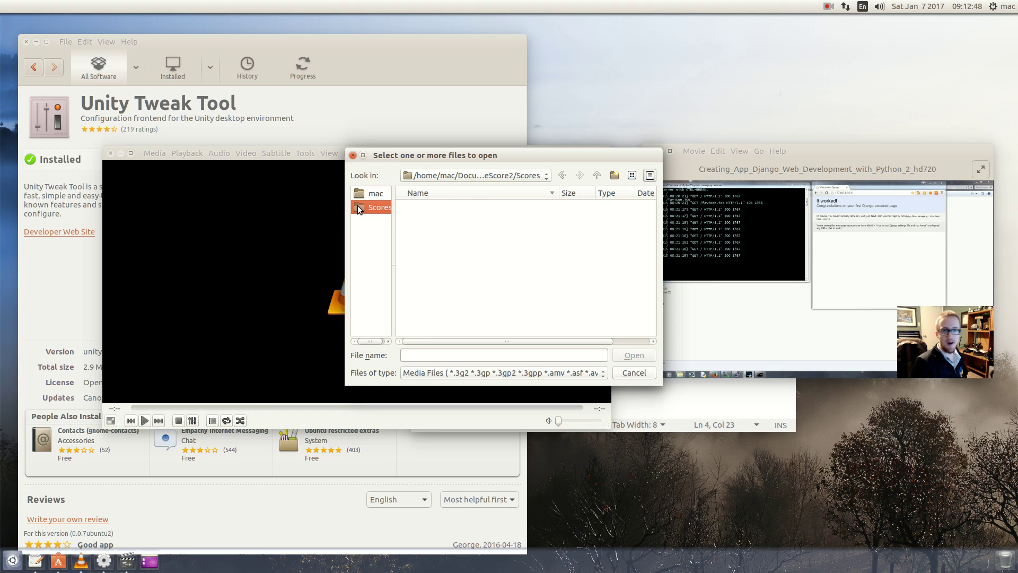
click(360, 194)
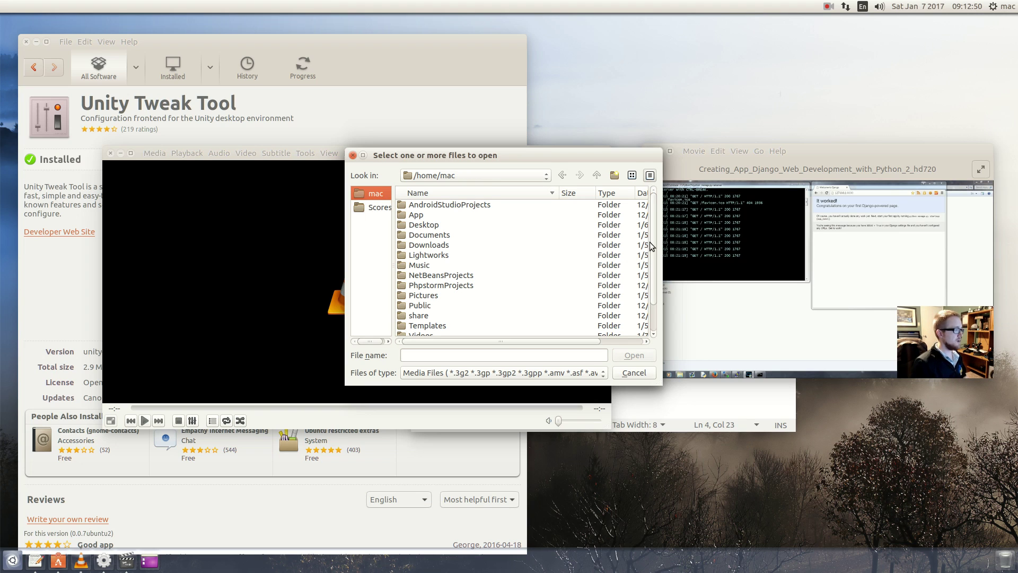
scroll(648, 286, down, 3)
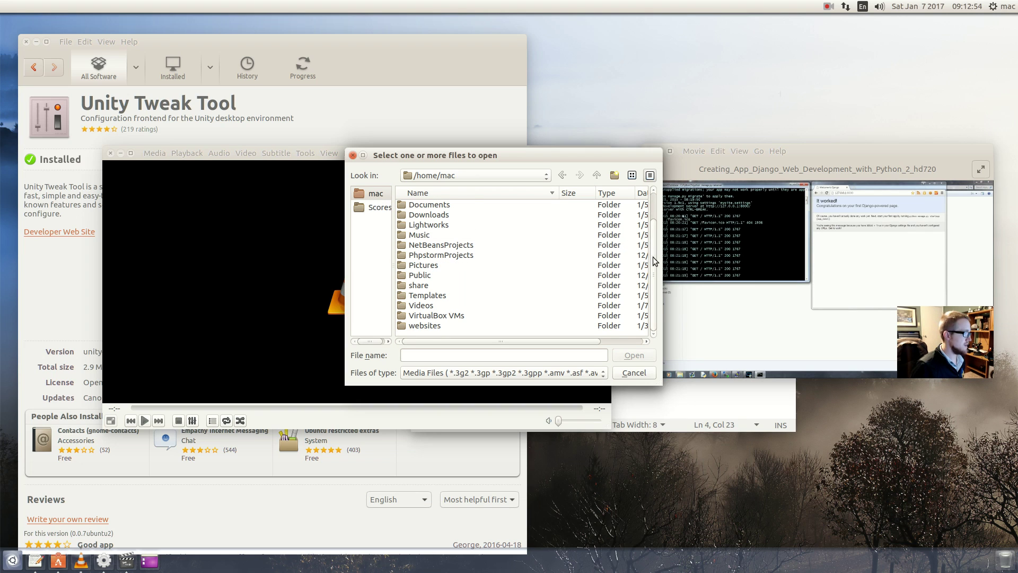
scroll(655, 261, up, 3)
Browse from Computer to /mnt/DAT/VID and open Why_Parallelize_Code_Add_One_Line_Get_4x_Boost_hd720.mp4 in VLC
click(486, 175)
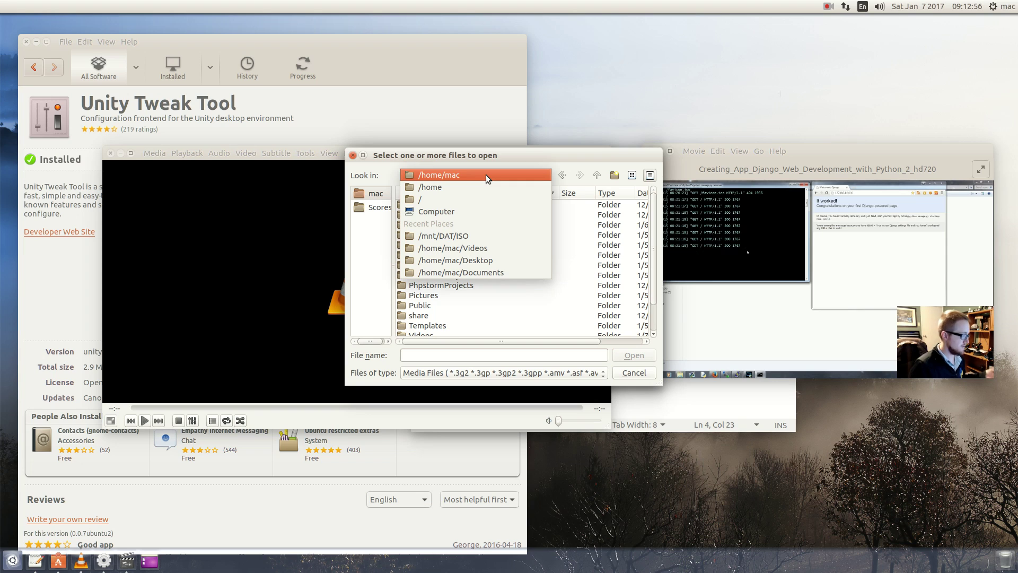
click(450, 211)
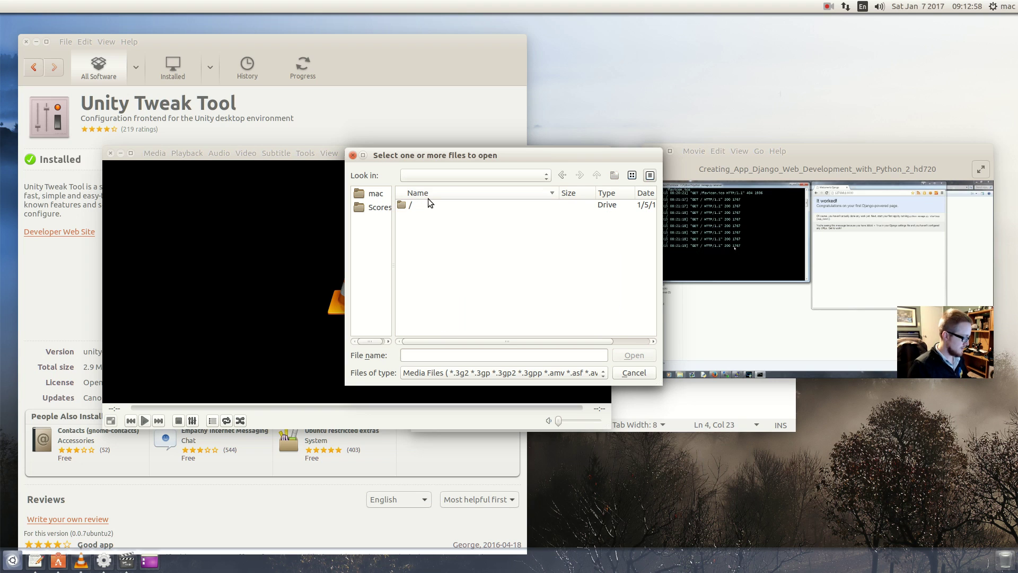
double_click(427, 204)
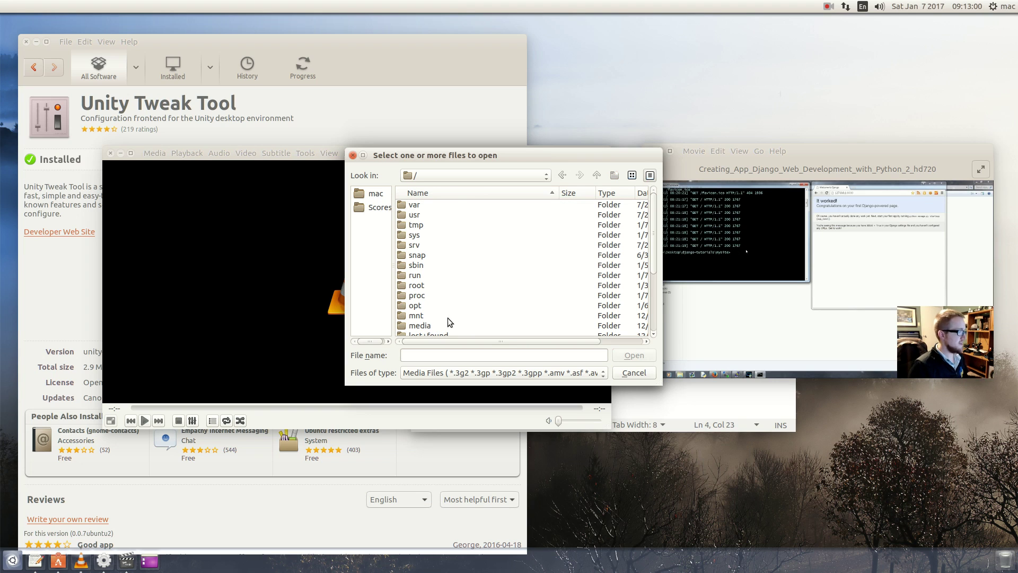
double_click(431, 315)
double_click(441, 204)
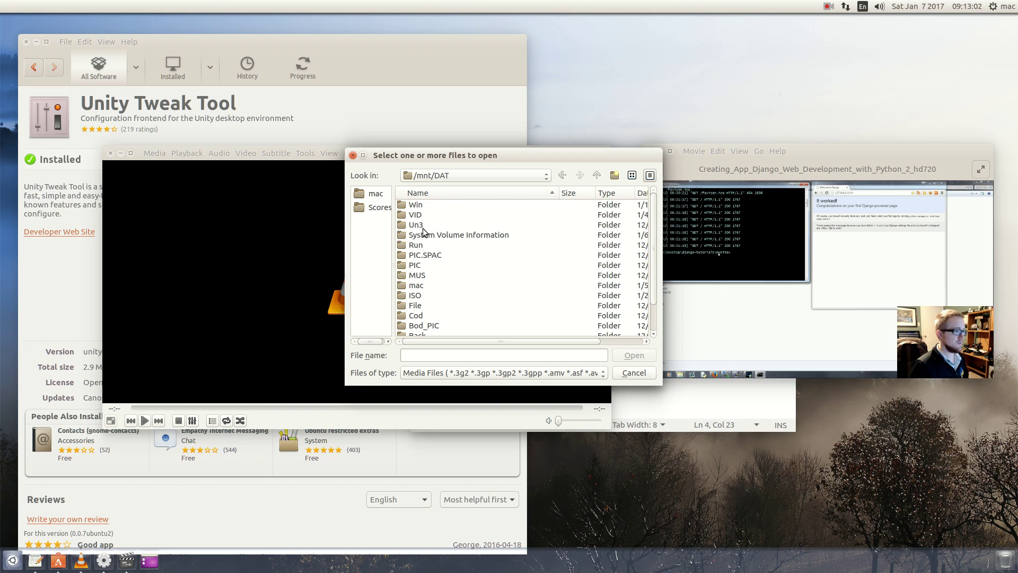
double_click(421, 215)
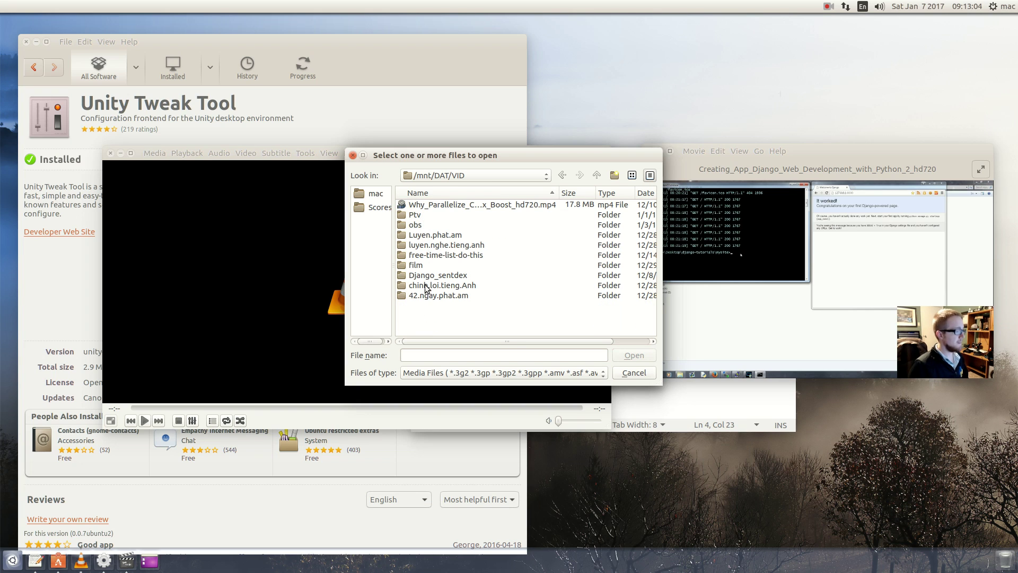
click(447, 206)
click(634, 355)
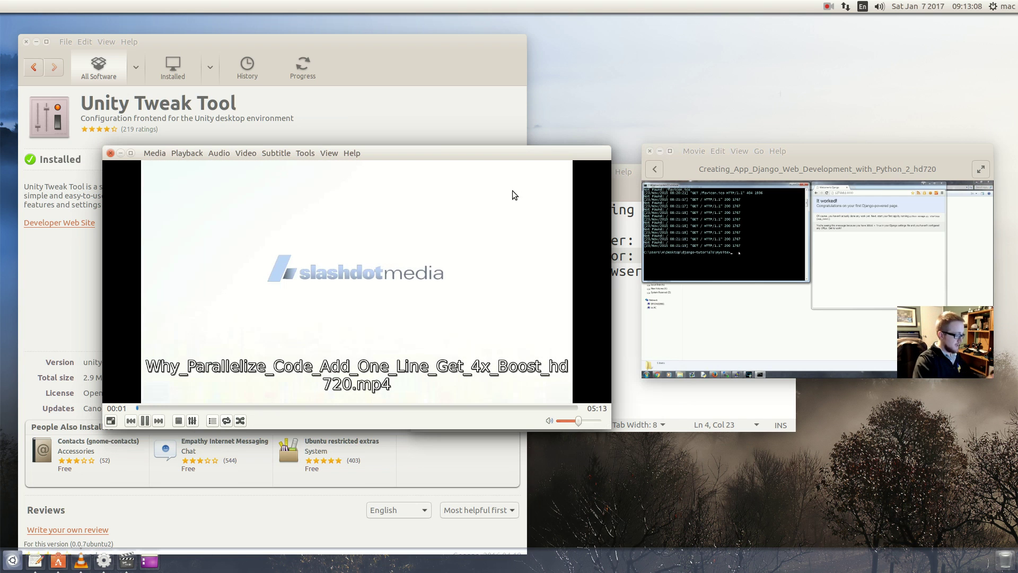
Shift the playing VLC window slightly and view its list of tools, from Effects and Filters to Preferences
drag(545, 155, 539, 145)
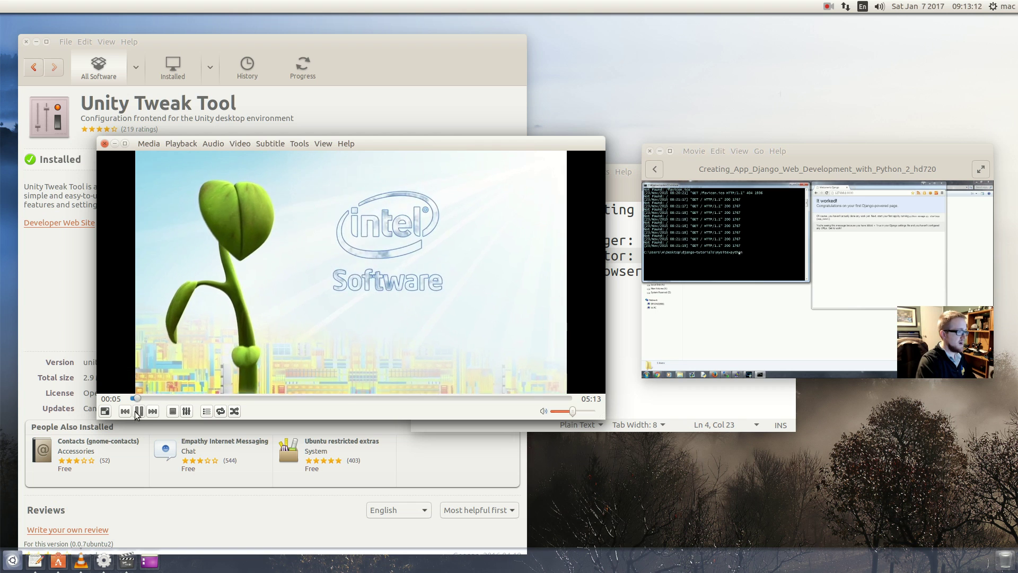
click(304, 145)
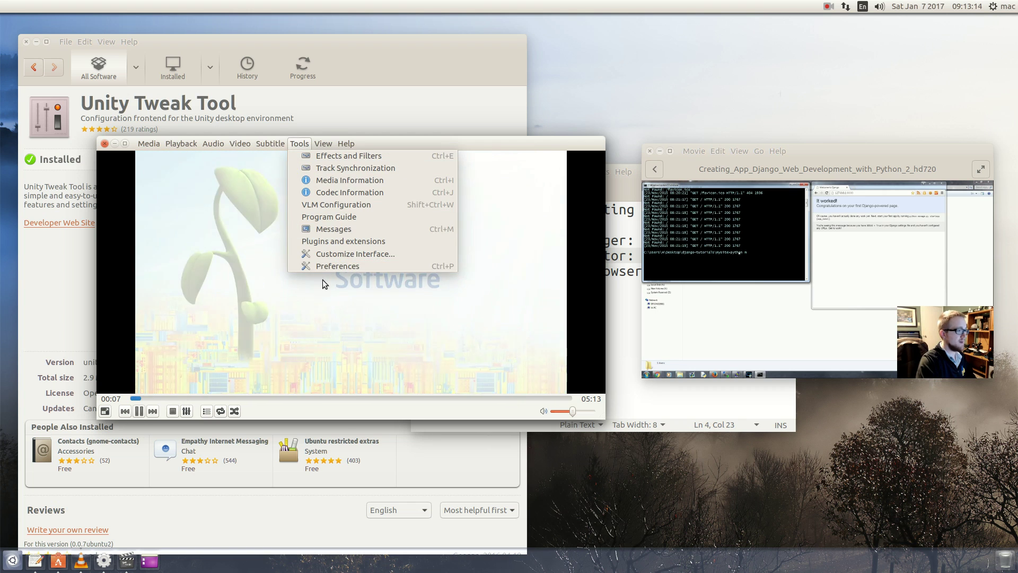
click(308, 338)
Close the Videos and VLC windows and bring the Unity Tweak Tool page in the software center to the front
drag(552, 150, 645, 194)
drag(854, 160, 780, 224)
click(576, 215)
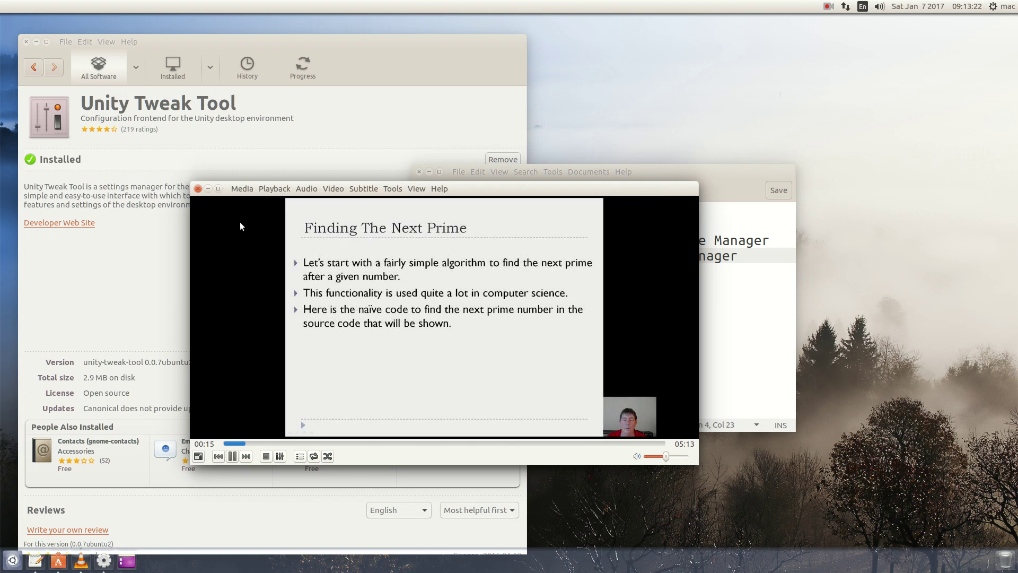
click(197, 190)
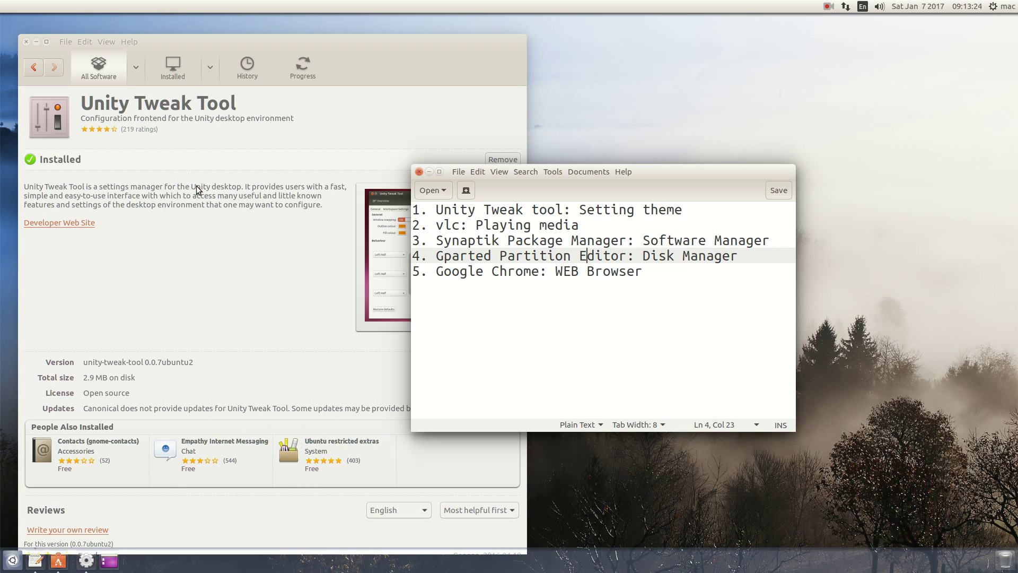
click(205, 230)
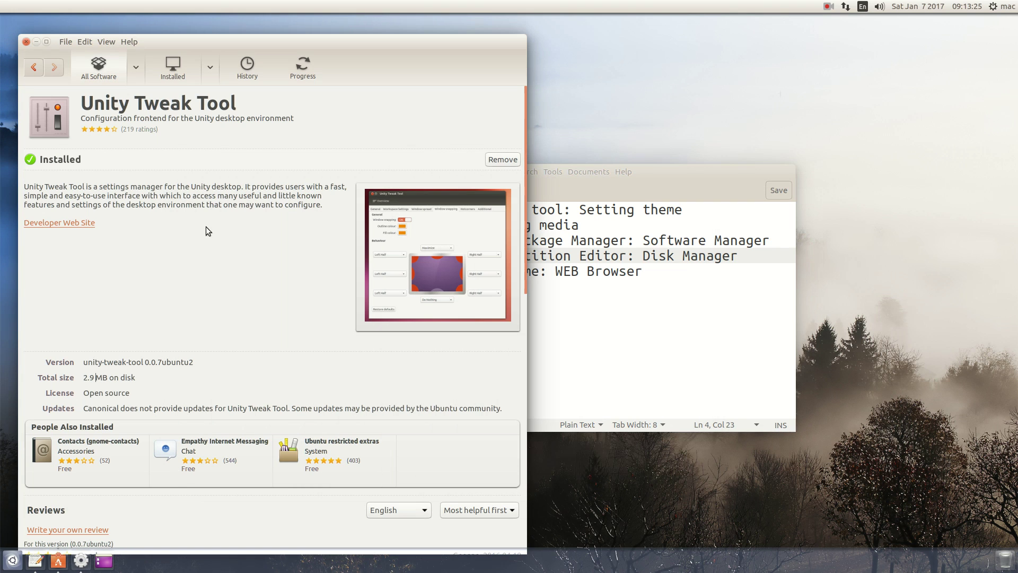
Search the software center for vlc and look through the VLC media player page down to its add-ons and version details
click(128, 75)
click(451, 72)
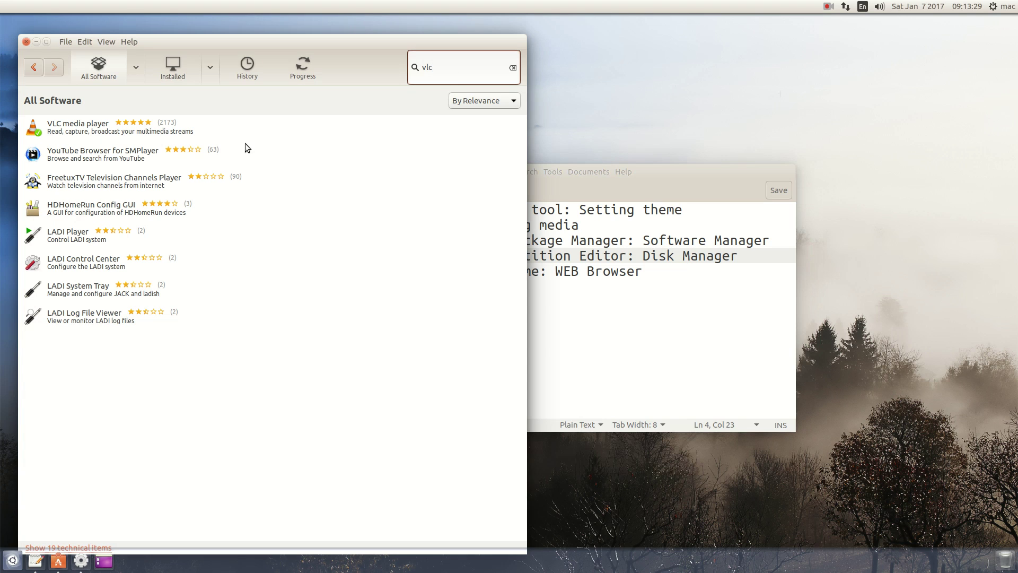
click(120, 129)
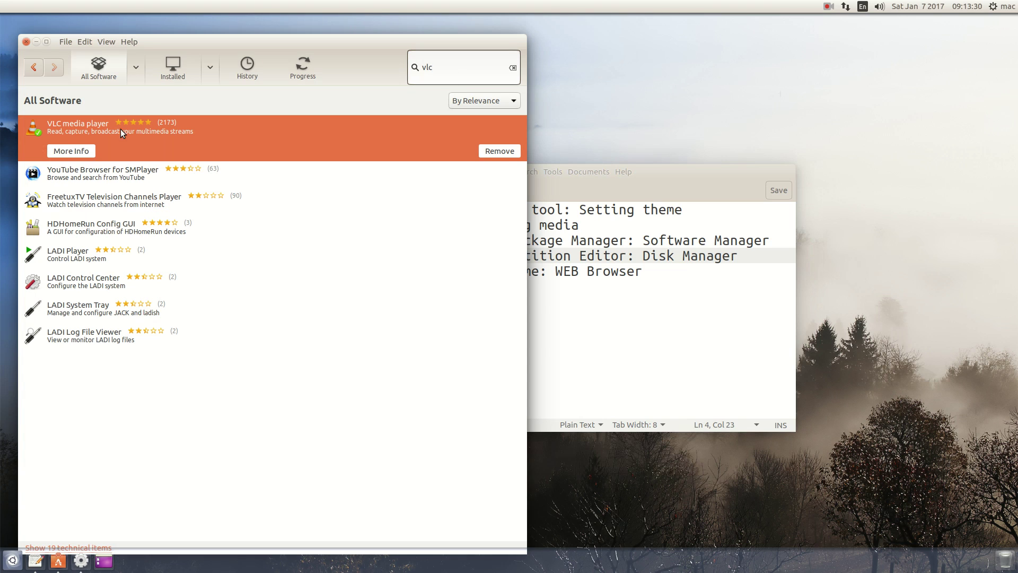
click(71, 150)
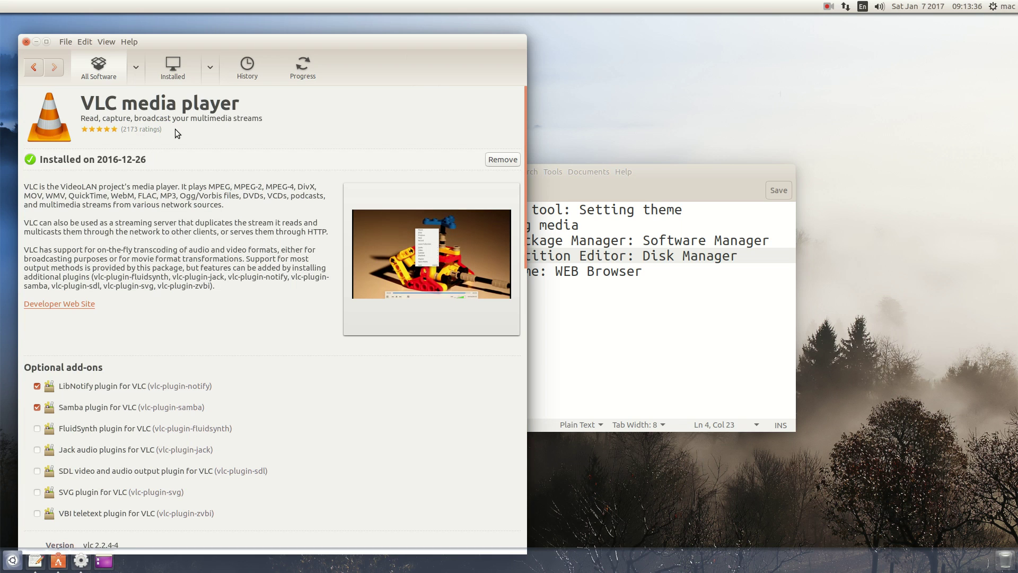
scroll(526, 184, down, 3)
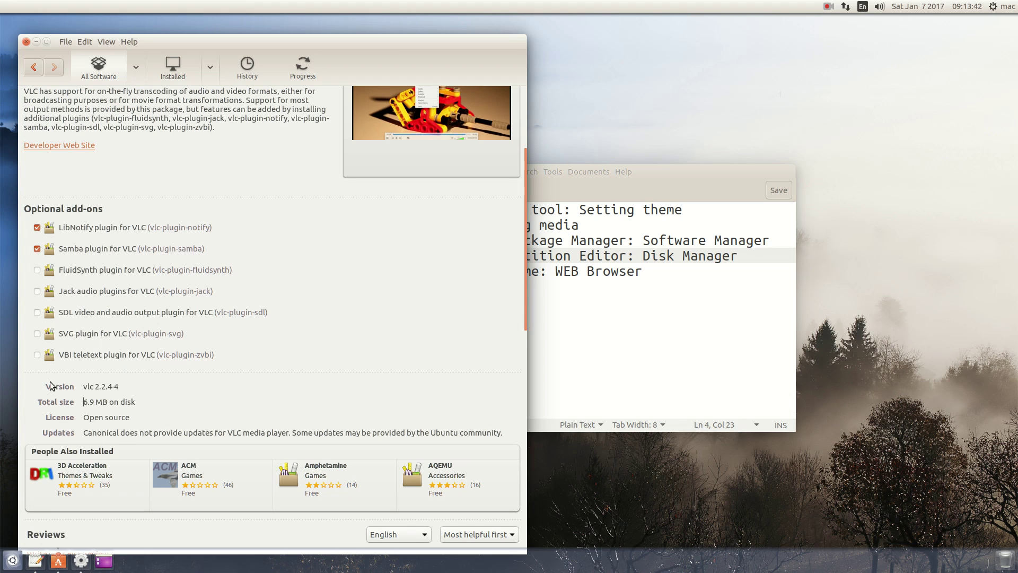
scroll(522, 215, up, 3)
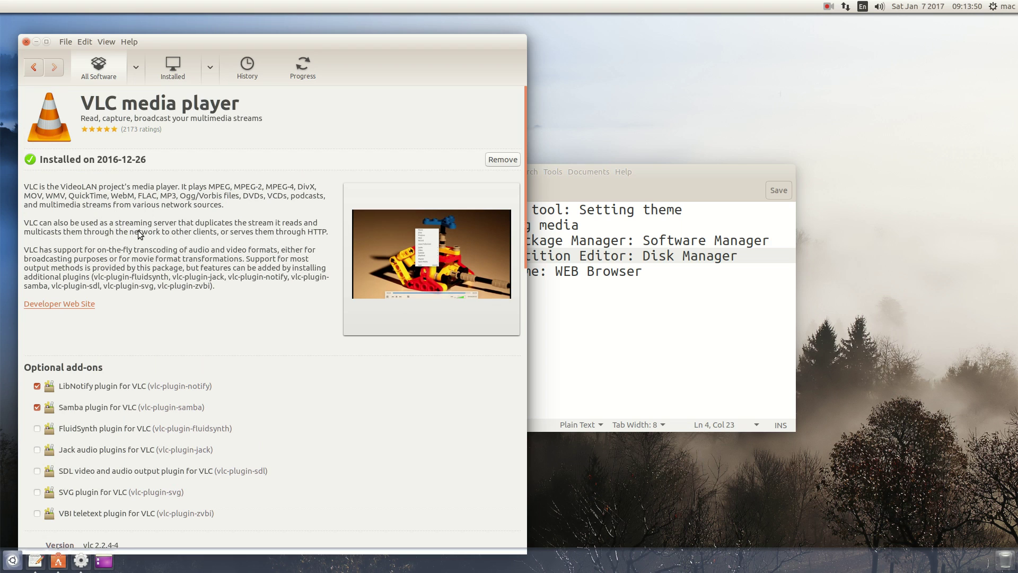
Copy "Synaptik Package Manager" from the third line of the text list and search the software center for it
click(567, 311)
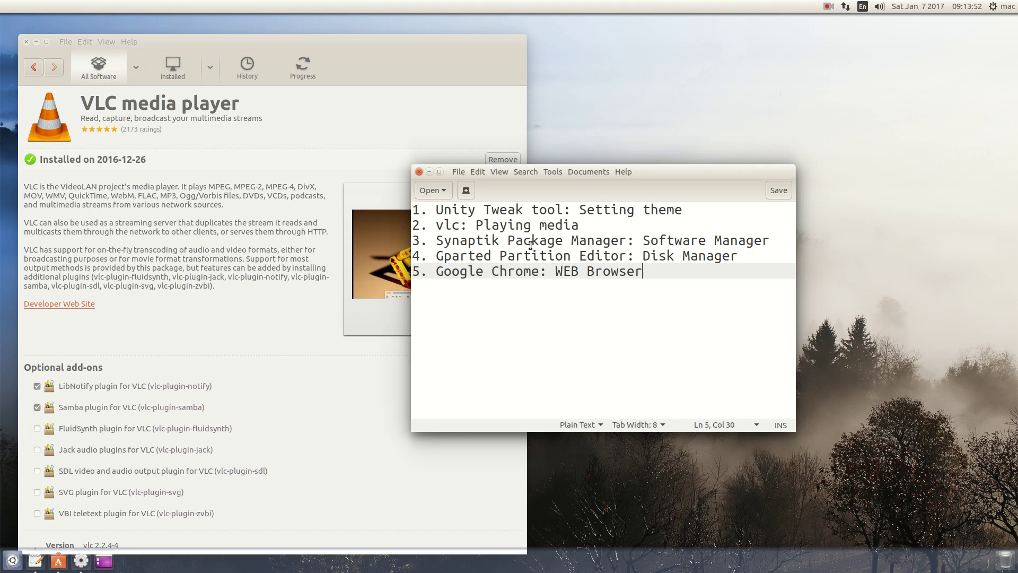
click(500, 247)
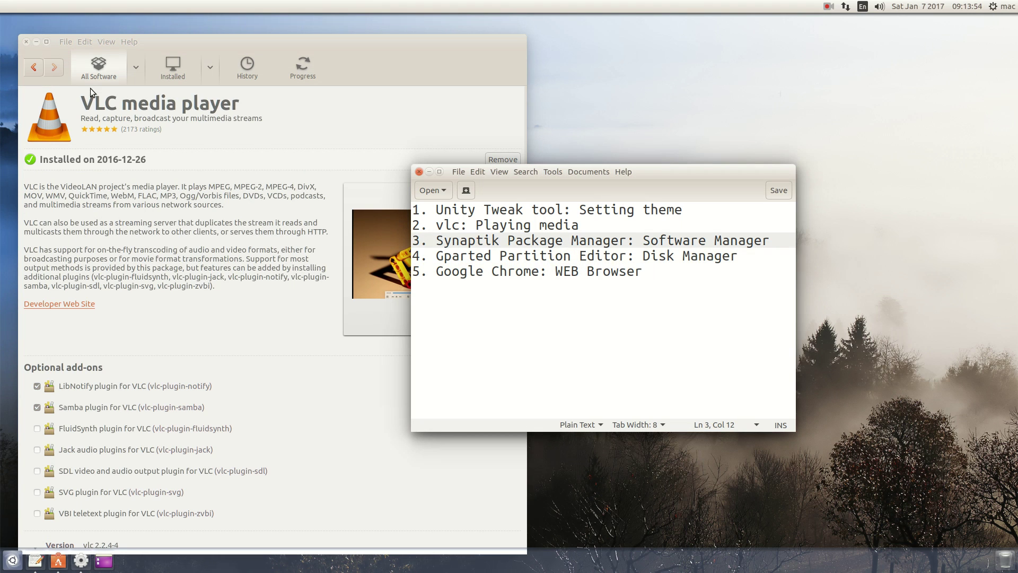
drag(434, 241, 627, 241)
right_click(608, 239)
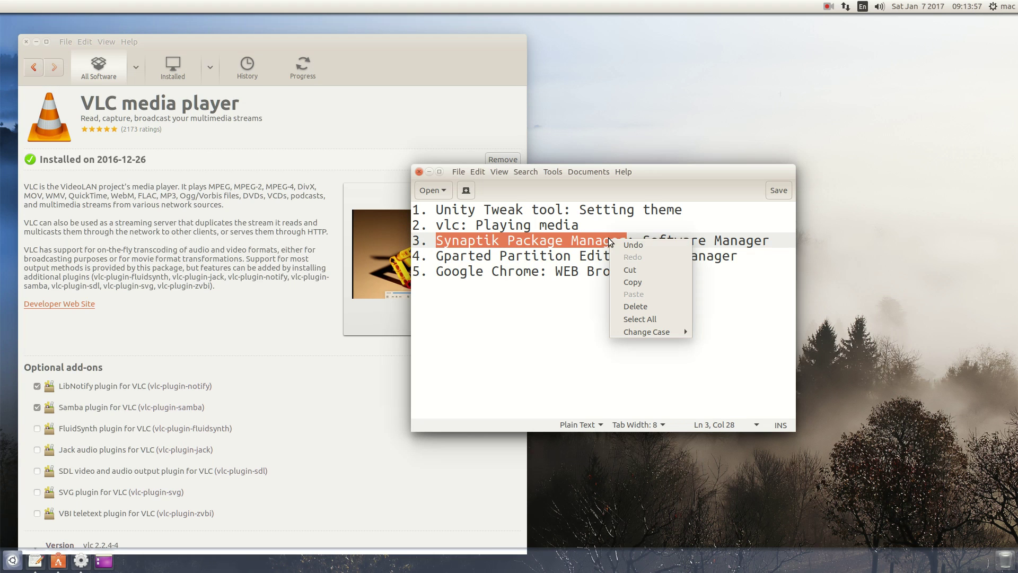
click(633, 281)
click(98, 84)
click(105, 75)
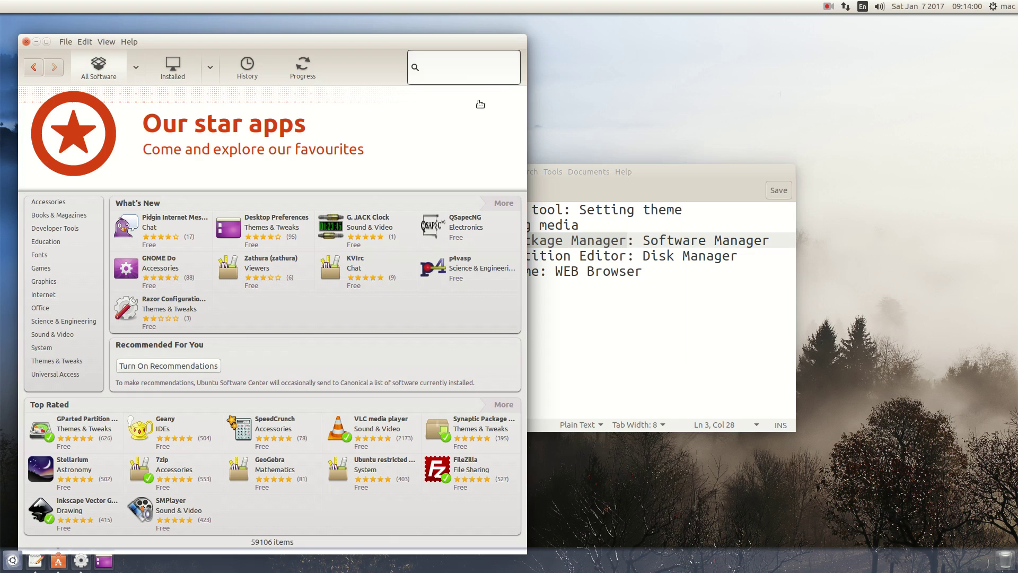
click(475, 79)
key(ctrl+v)
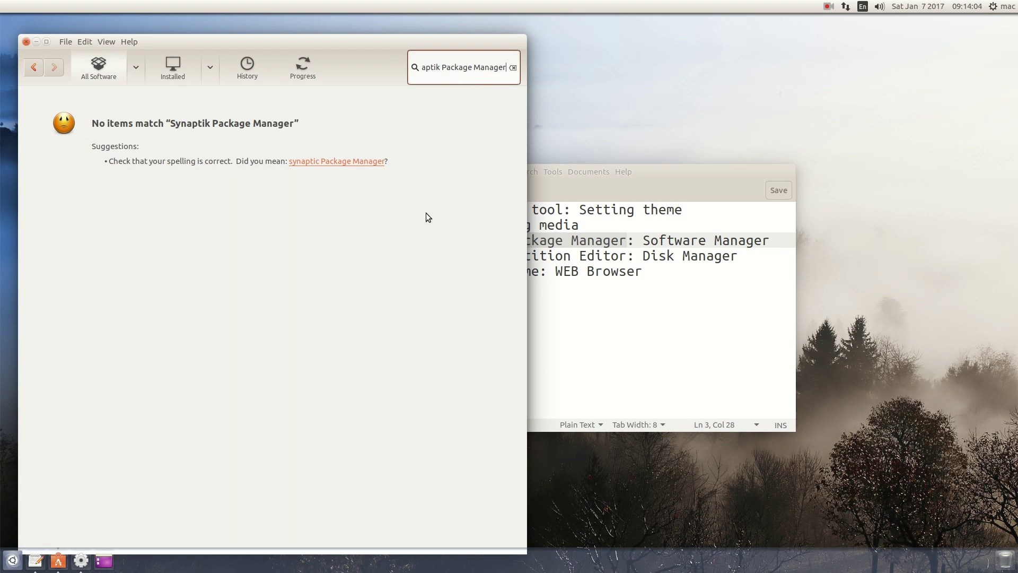
Shorten the software center search term to "Synapti"
key(BackSpace)
key(BackSpace)
key(BackSpace)
key(BackSpace)
key(BackSpace)
key(BackSpace)
key(BackSpace)
key(BackSpace)
key(BackSpace)
key(BackSpace)
key(BackSpace)
key(BackSpace)
key(BackSpace)
key(BackSpace)
key(BackSpace)
key(BackSpace)
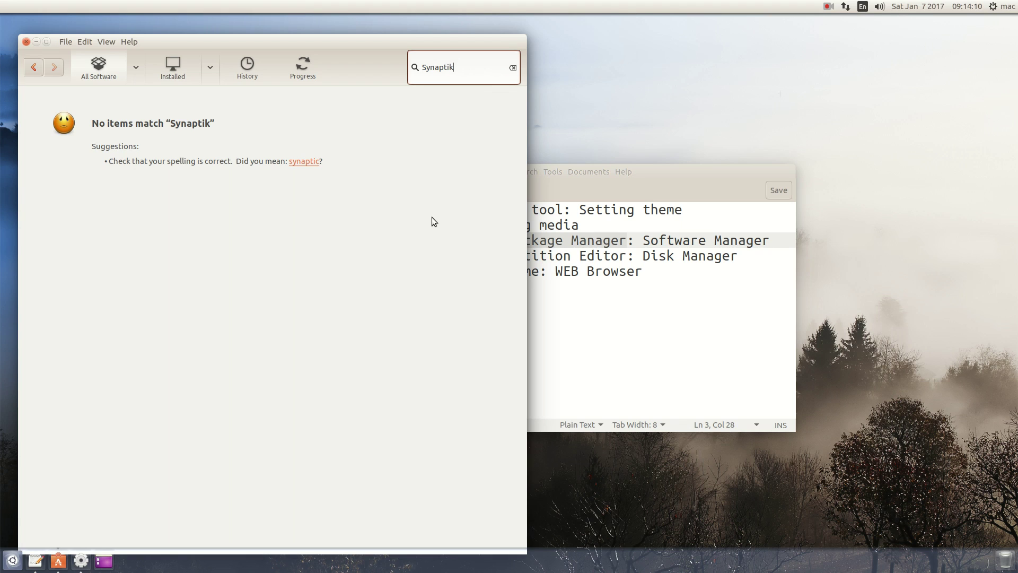
key(BackSpace)
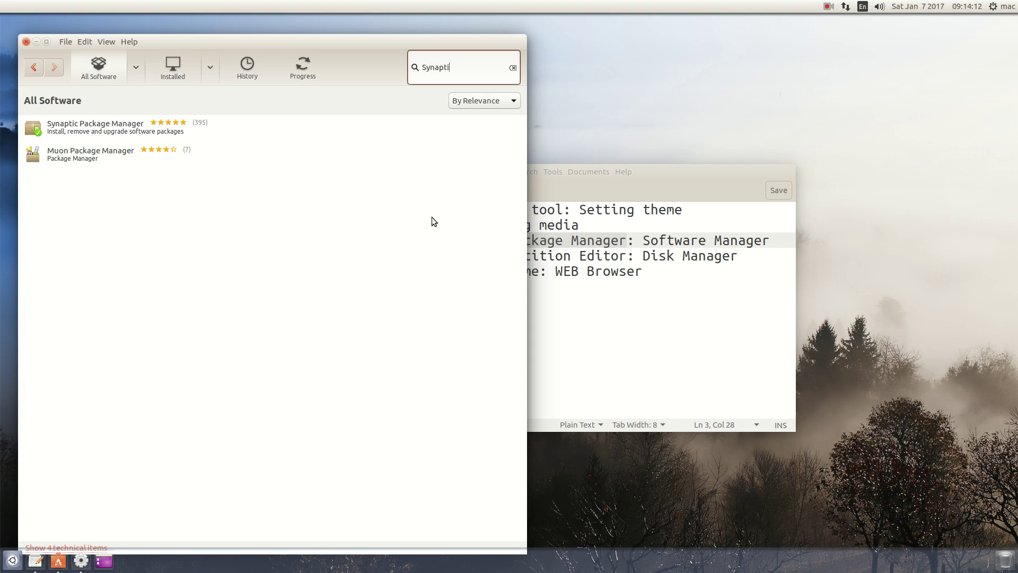
Correct "Synaptik" to "Synaptic" in the text list and open the Synaptic Package Manager page in the software center
click(613, 302)
click(502, 245)
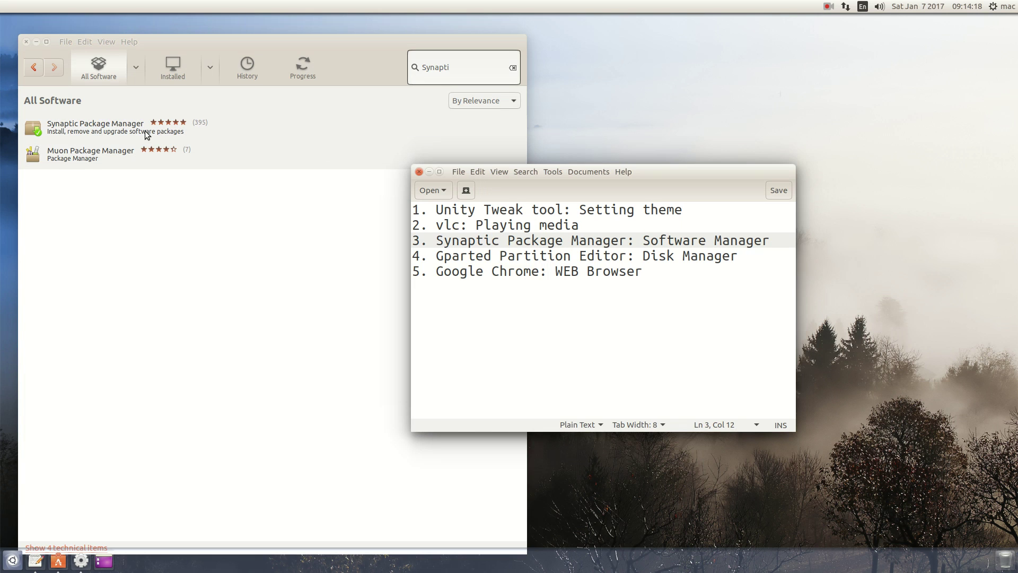
double_click(127, 129)
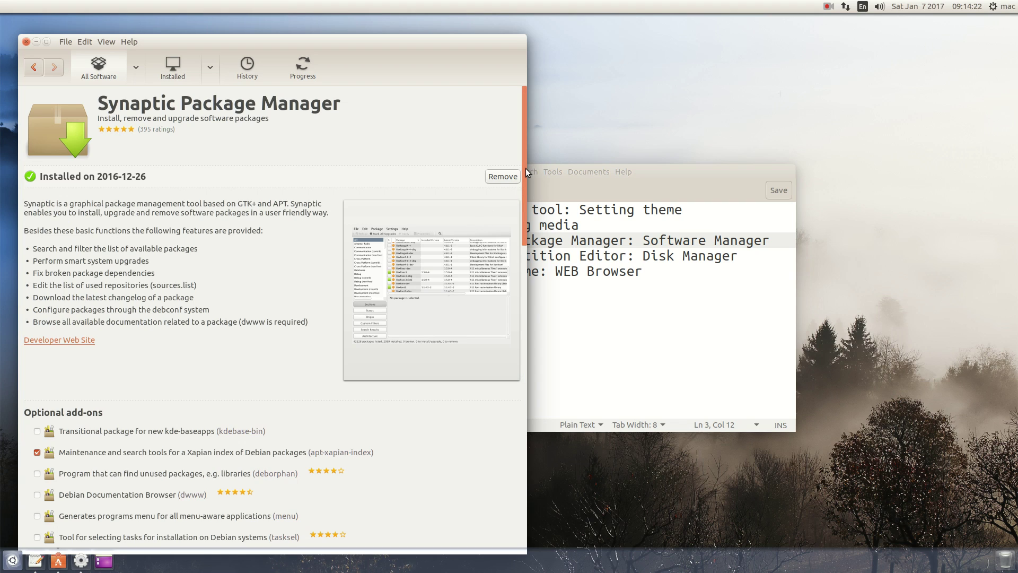
drag(336, 107, 274, 127)
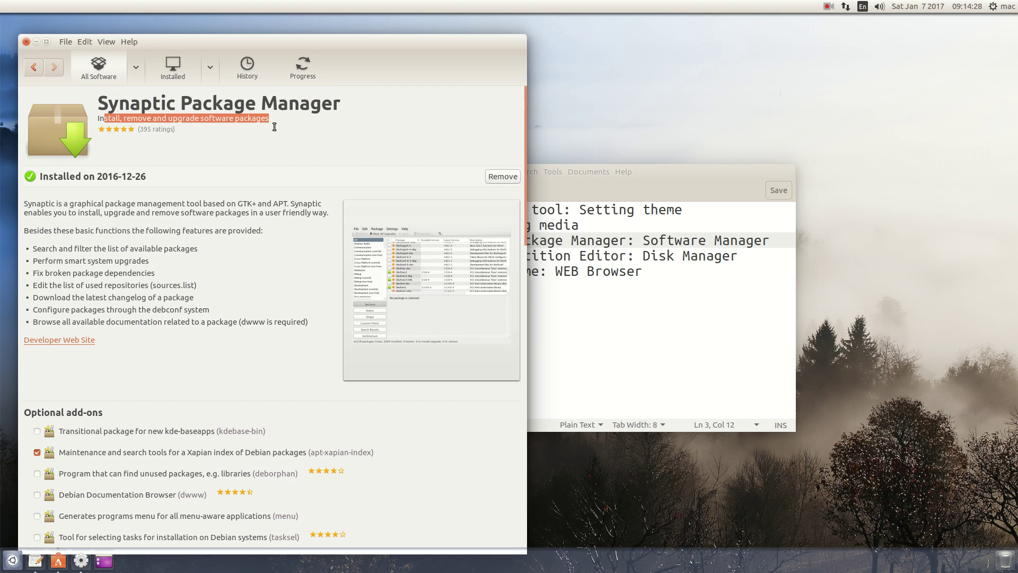
Launch Synaptic Package Manager, authenticating with the account password, and move the text list window clear of it
click(12, 561)
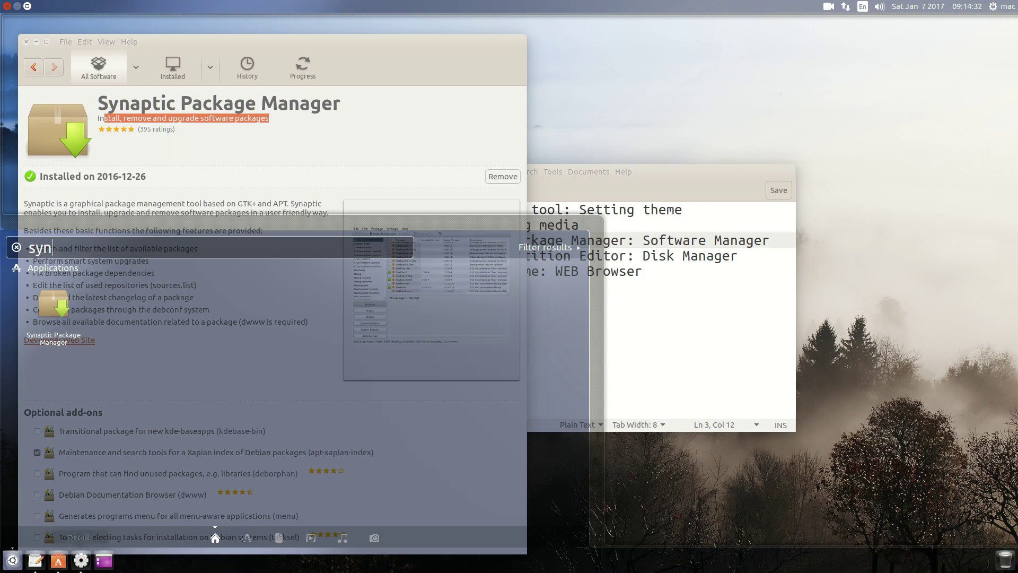
click(72, 325)
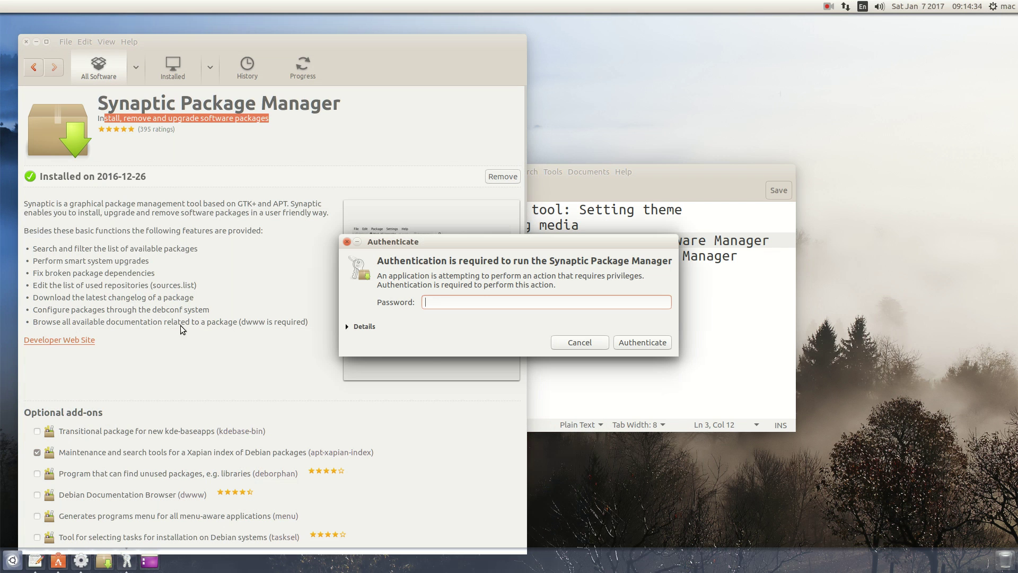
text(••••••••••)
key(Return)
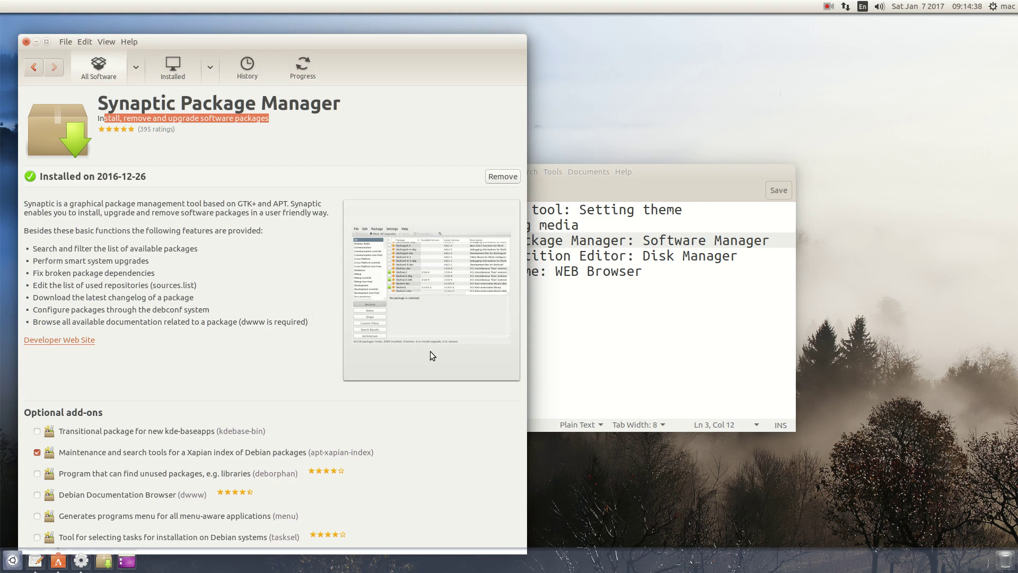
click(734, 179)
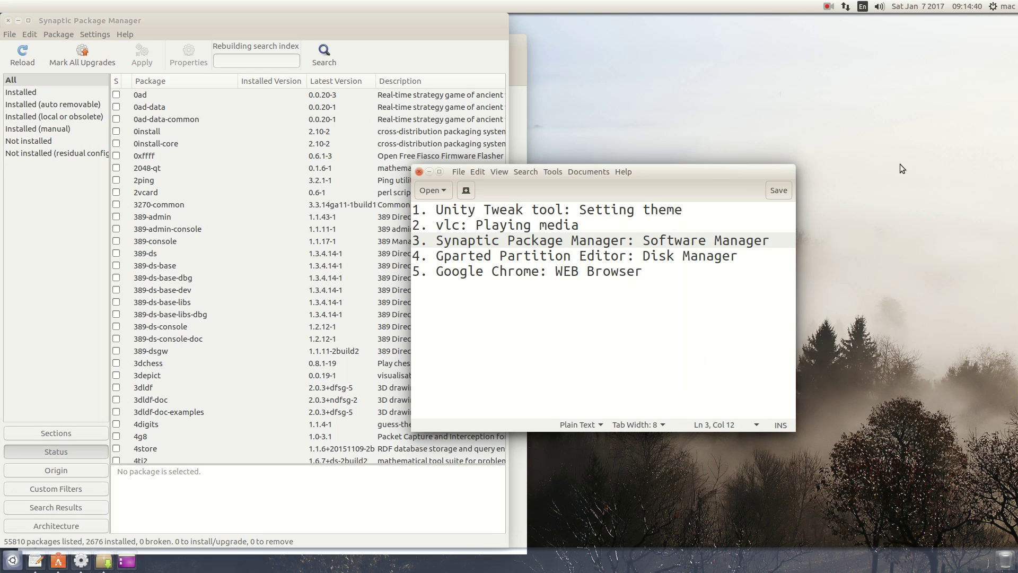
drag(653, 173, 870, 146)
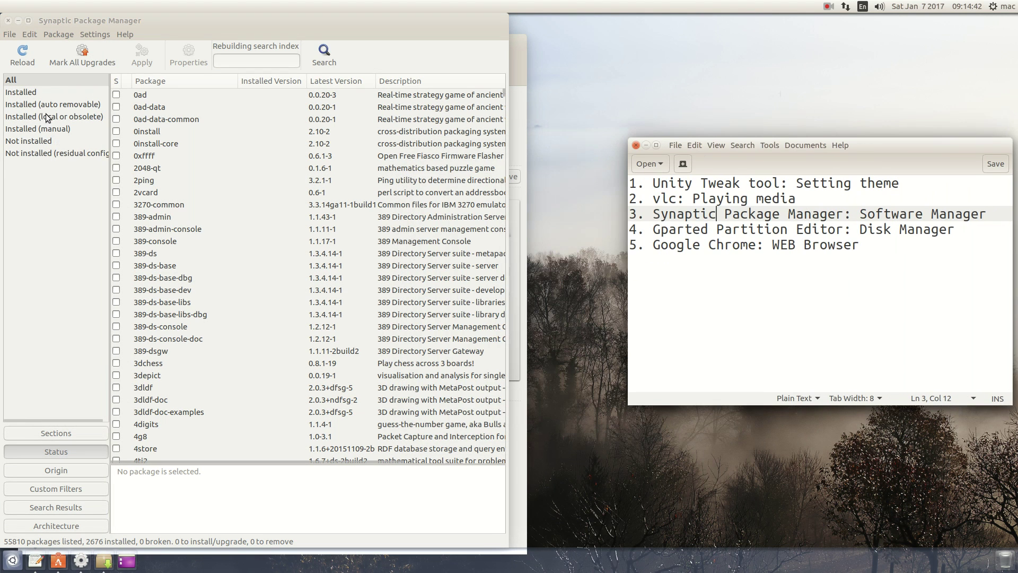
Go through Synaptic's package status filters, from Installed and auto removable to manual and Not installed, ending on Installed
click(33, 95)
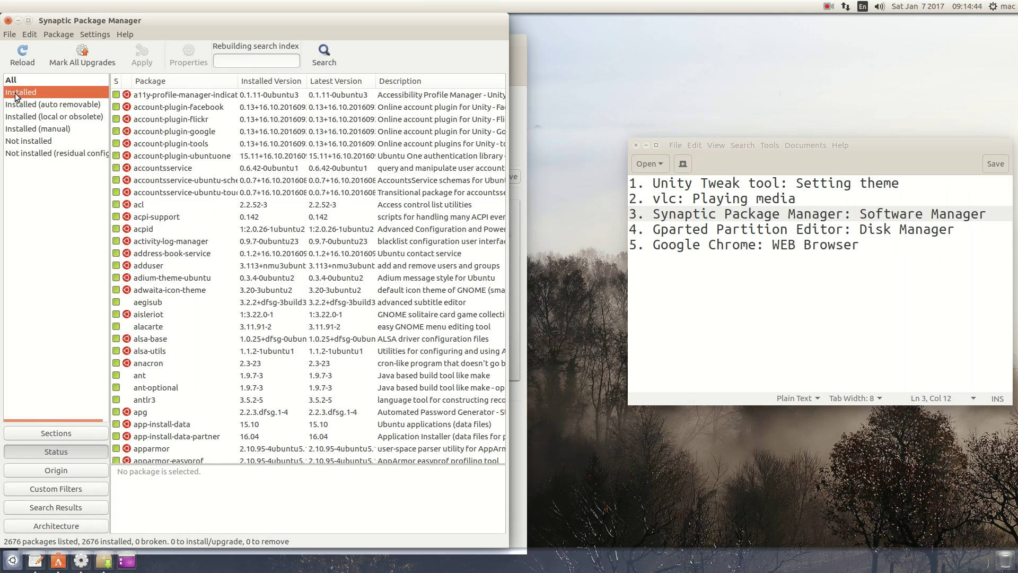
click(58, 104)
click(56, 117)
click(55, 129)
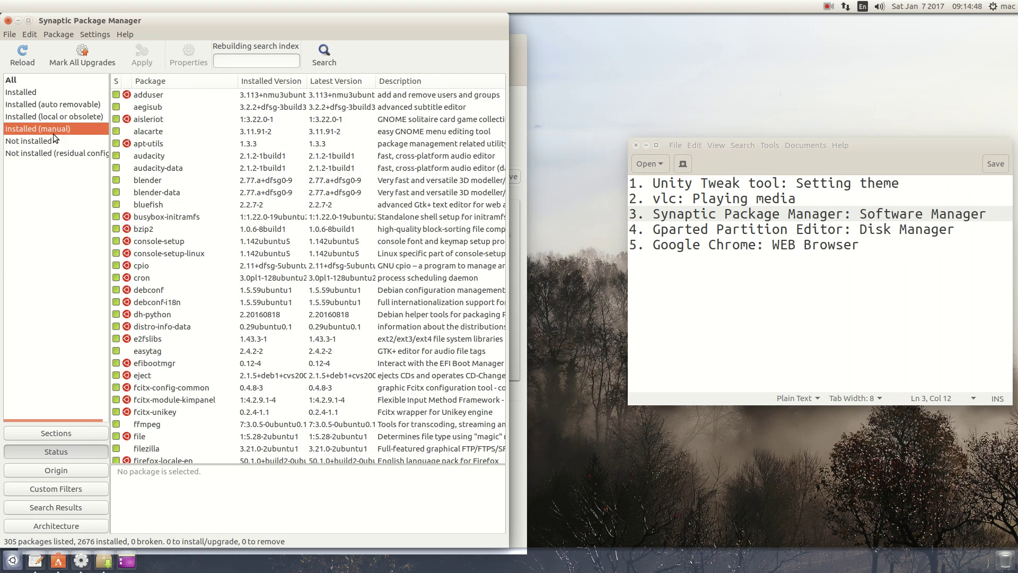
click(52, 141)
click(60, 129)
click(62, 116)
click(62, 105)
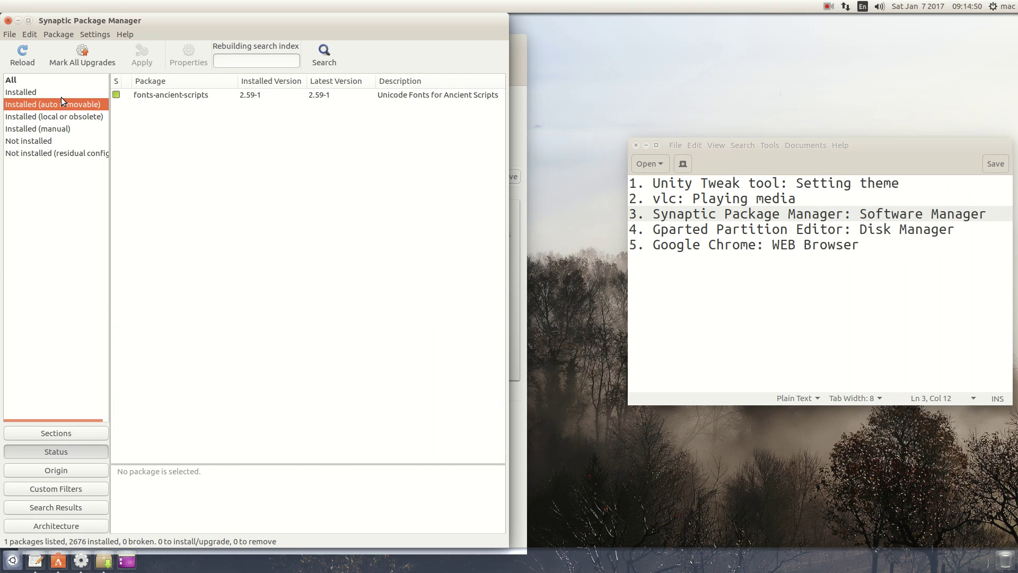
click(60, 96)
Filter the installed packages by "chrome" and open the properties of google-chrome-stable
click(259, 59)
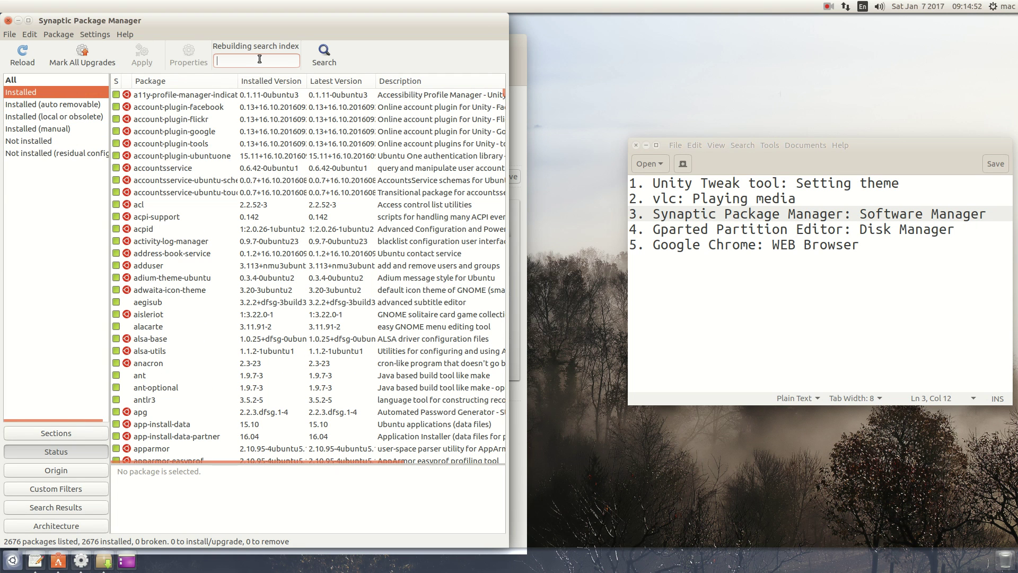
text(chrome)
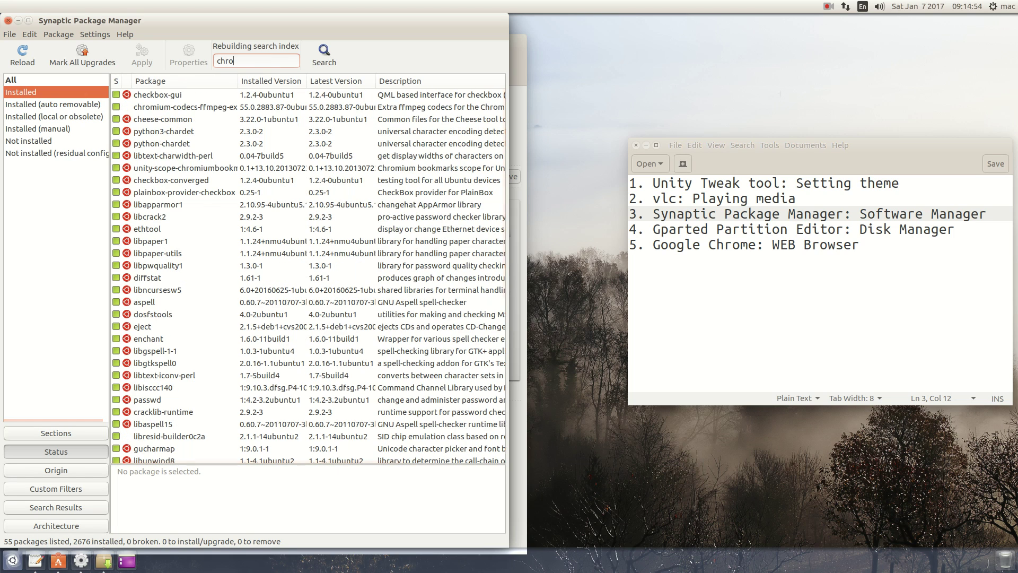
click(175, 99)
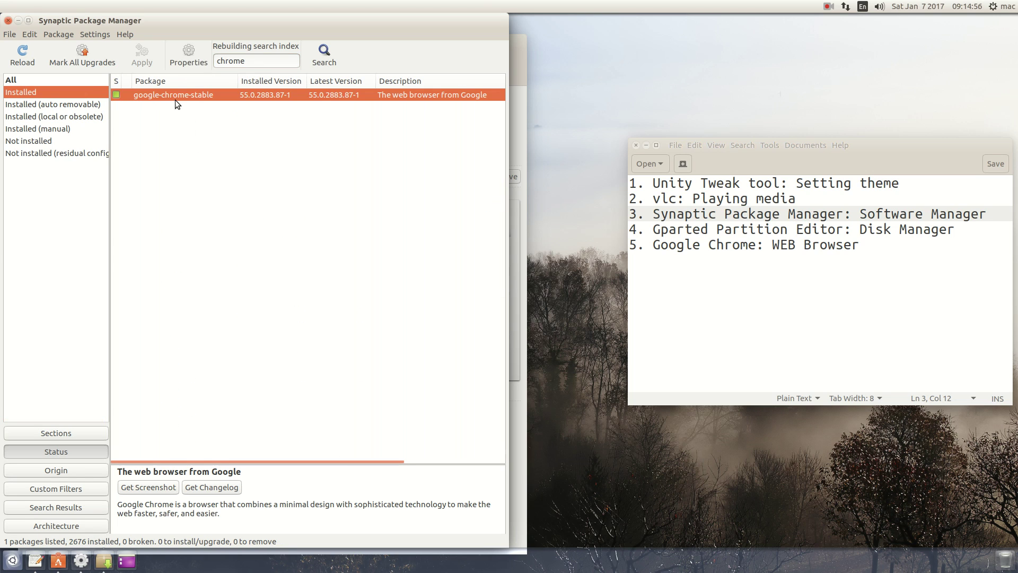
right_click(175, 99)
click(199, 181)
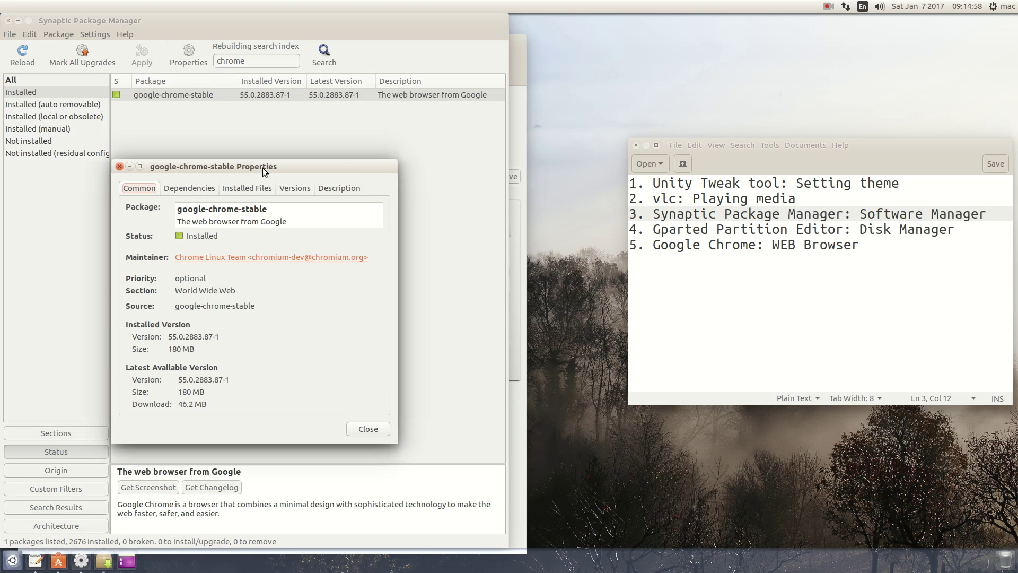
drag(262, 168, 260, 159)
View the installed files of google-chrome-stable, highlighting a few of the paths under /opt/google/chrome
click(241, 179)
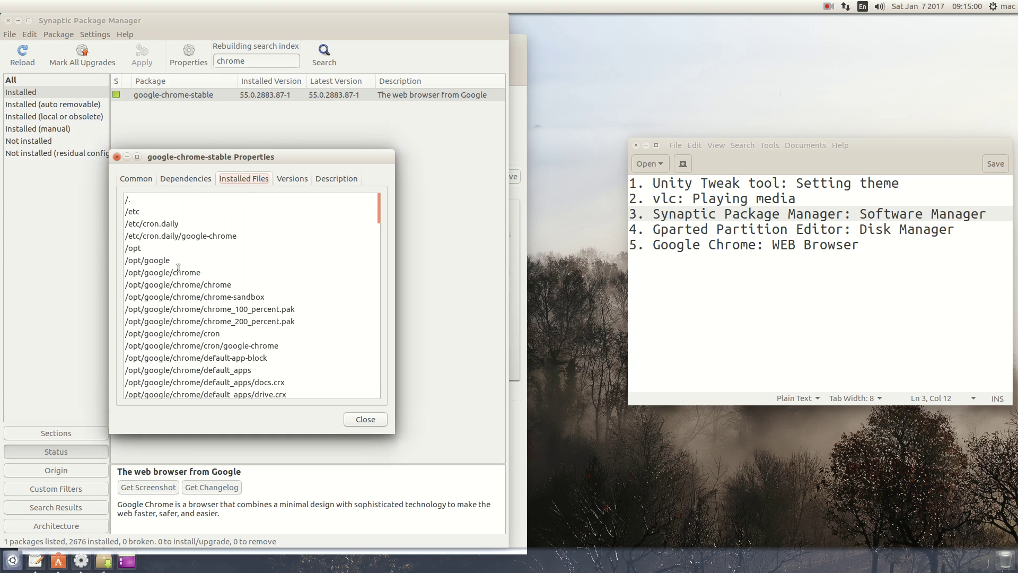
drag(176, 268, 128, 260)
click(187, 322)
drag(295, 322, 123, 335)
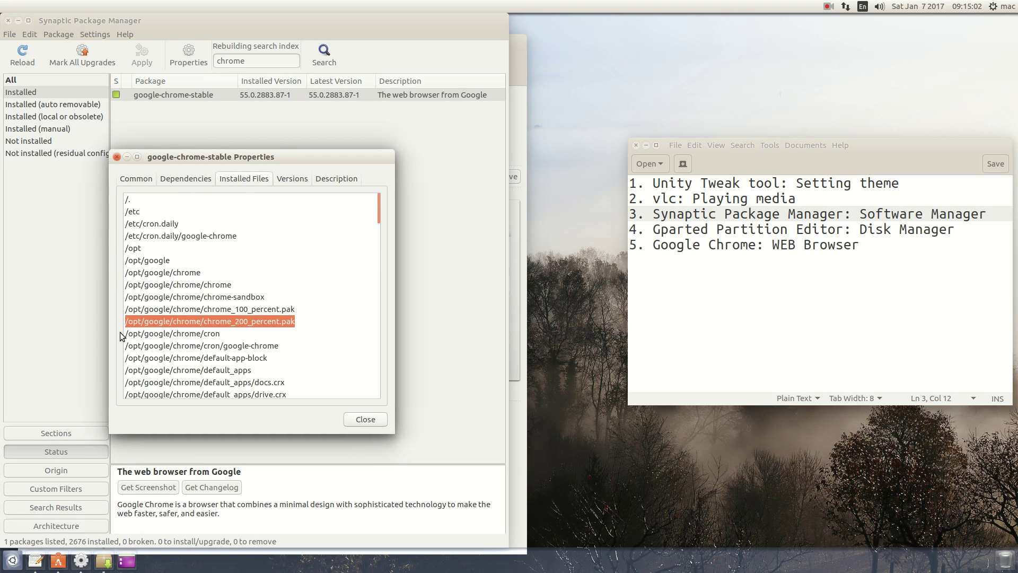
click(201, 376)
mouse_move(251, 370)
mouse_down()
mouse_move(141, 370)
mouse_move(241, 373)
mouse_up()
click(126, 374)
click(240, 374)
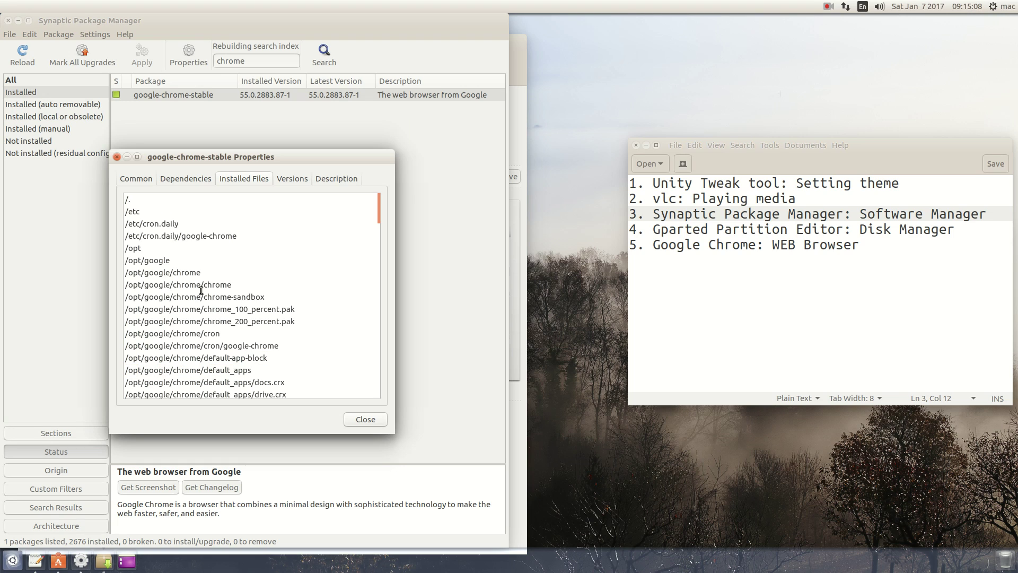
Examine the dependencies of google-chrome-stable, including the libgconf entry
click(163, 182)
click(159, 318)
click(196, 365)
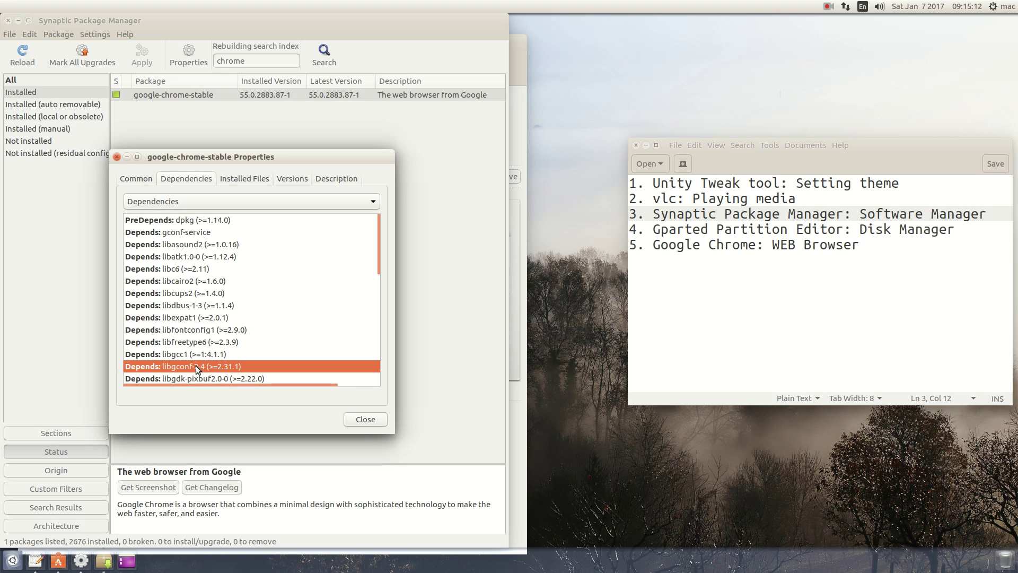
mouse_move(383, 229)
mouse_down()
mouse_move(373, 355)
mouse_move(386, 238)
mouse_up()
View the google-chrome-stable description, request its changelog and close the changelog window
click(325, 180)
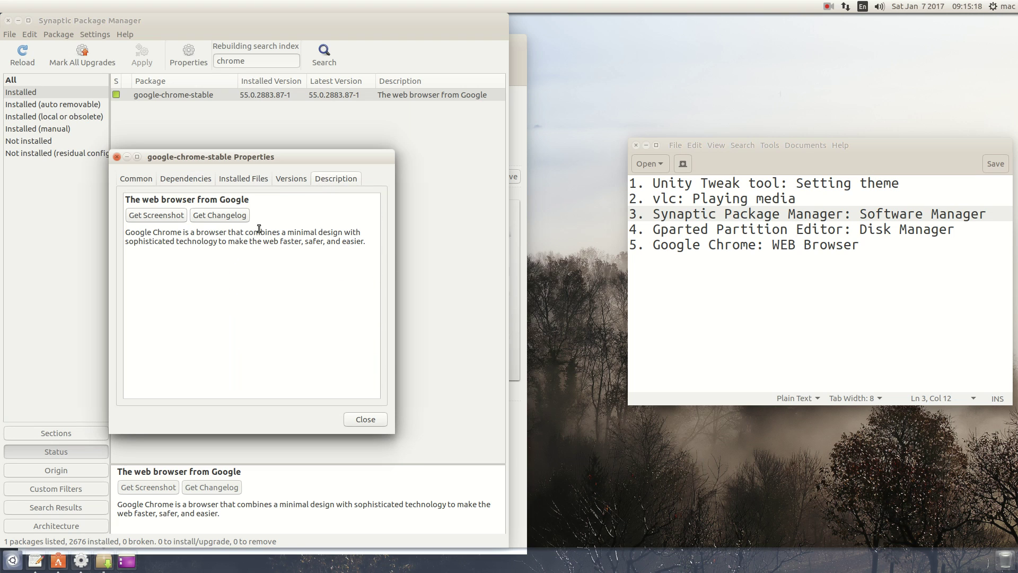
click(220, 215)
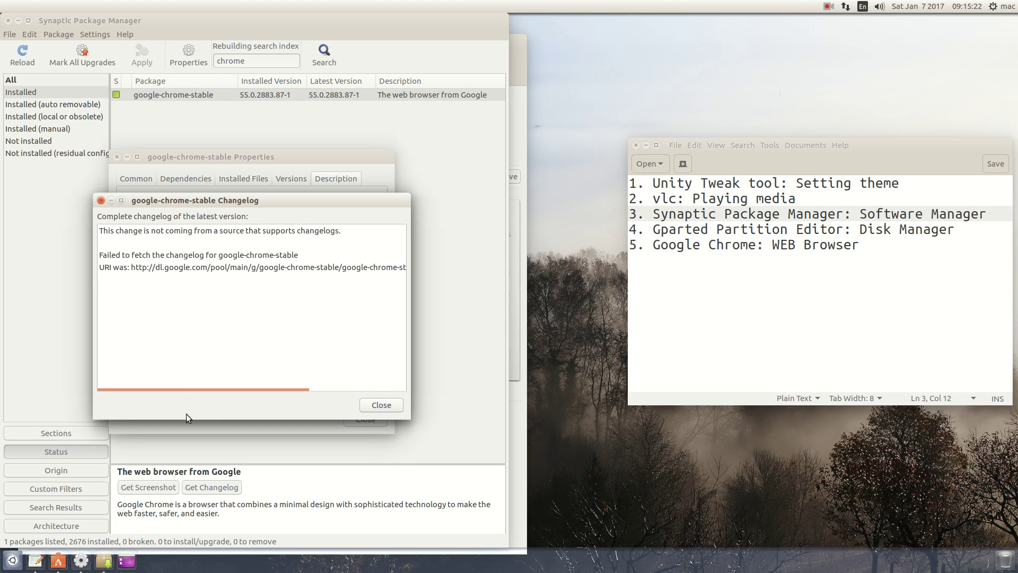
mouse_move(179, 392)
mouse_down()
mouse_move(289, 391)
mouse_move(181, 390)
mouse_up()
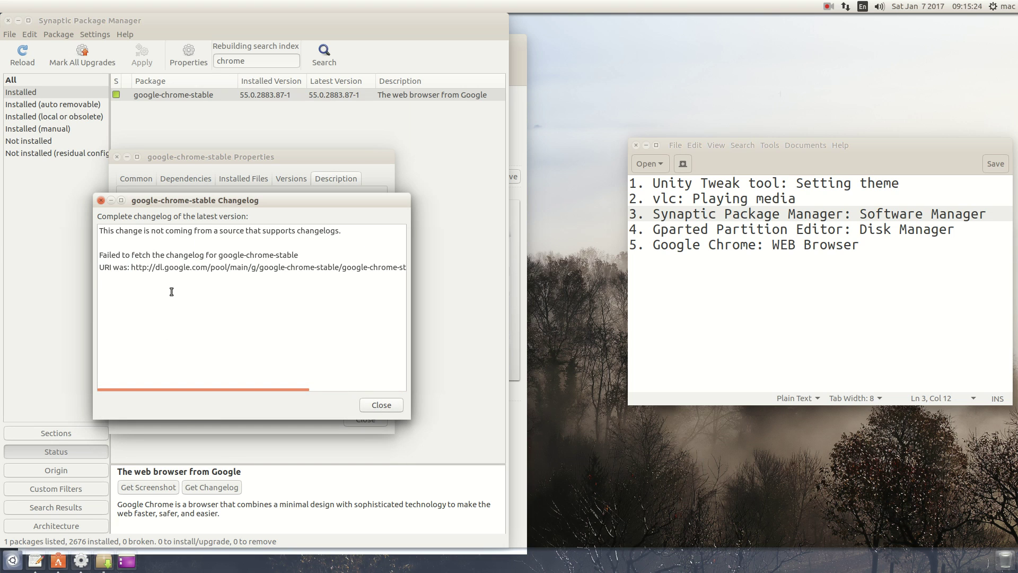
click(375, 406)
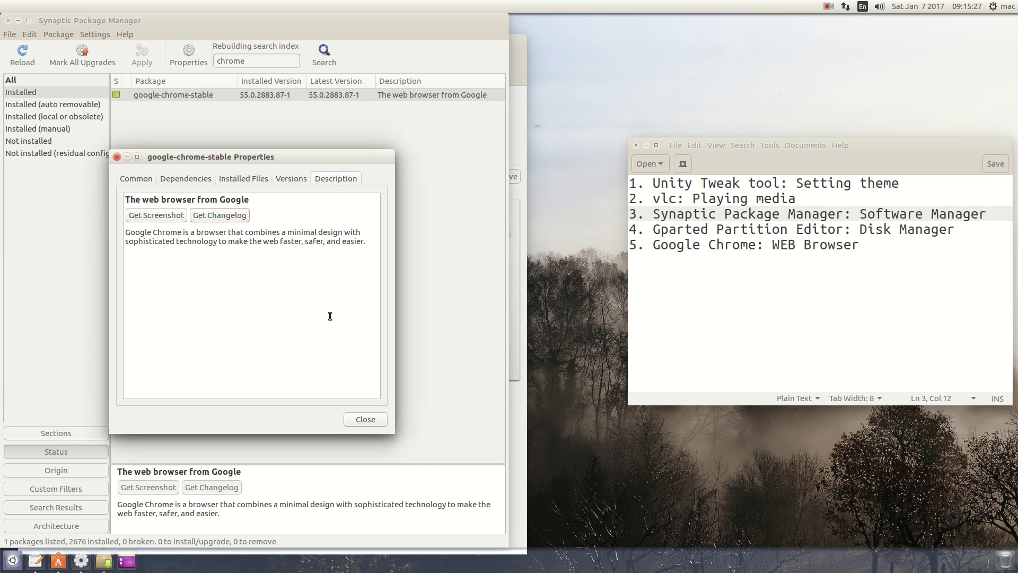
Close the package properties and view the marking options available for google-chrome-stable
click(365, 420)
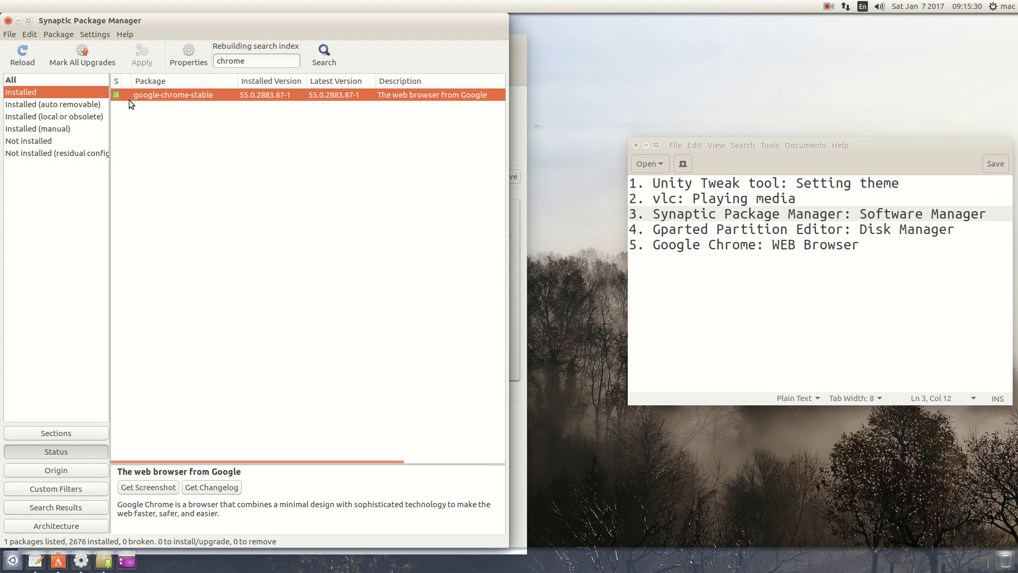
right_click(114, 96)
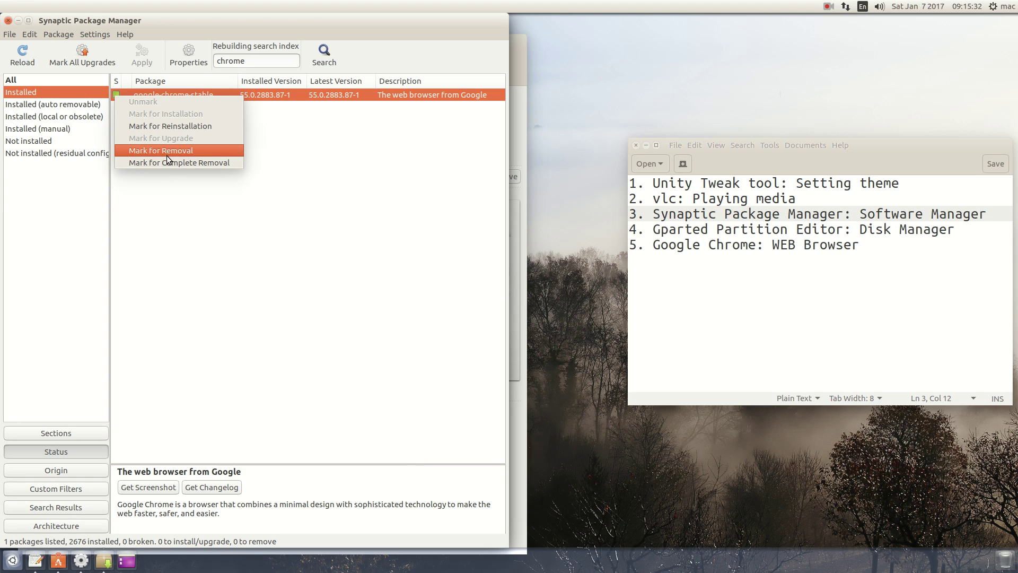
click(150, 236)
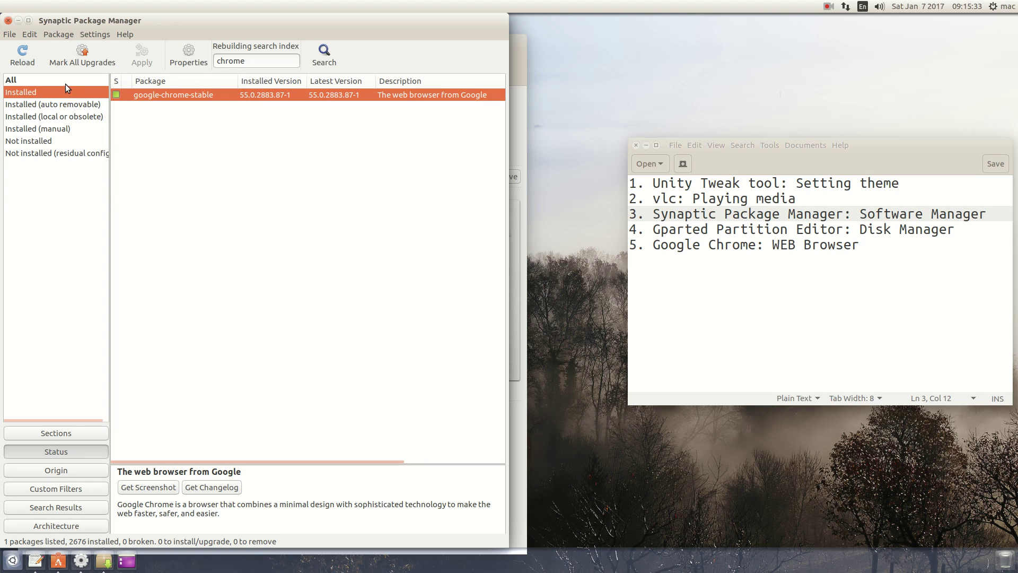
Mark all available upgrades, dismiss the error message and browse the full list of installed packages
click(84, 65)
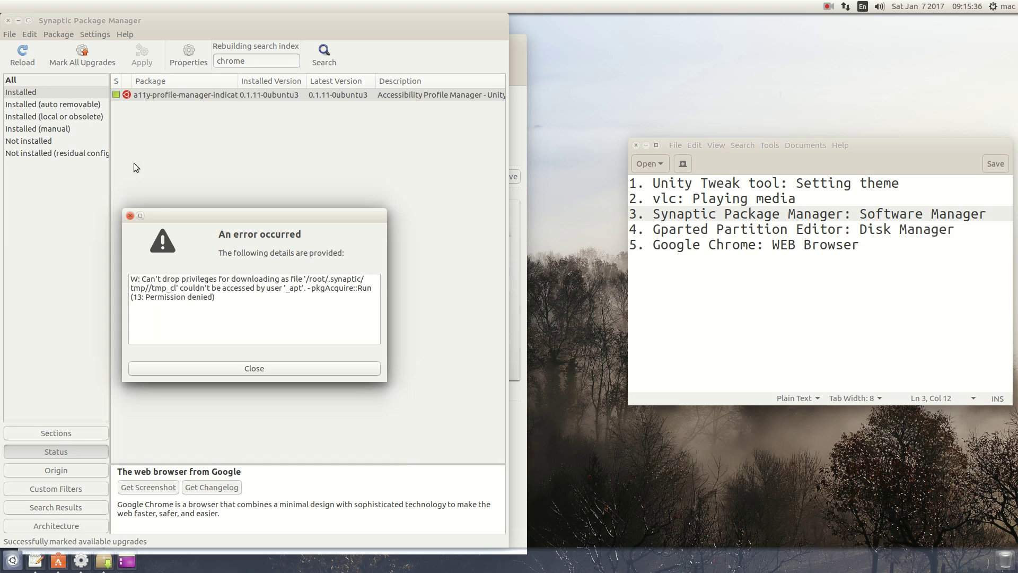
click(199, 370)
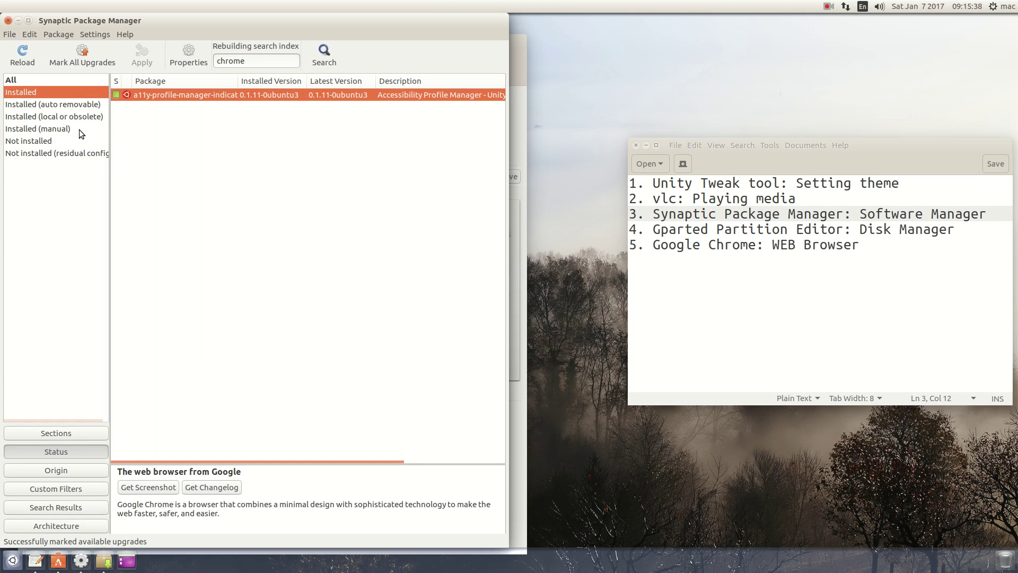
click(40, 95)
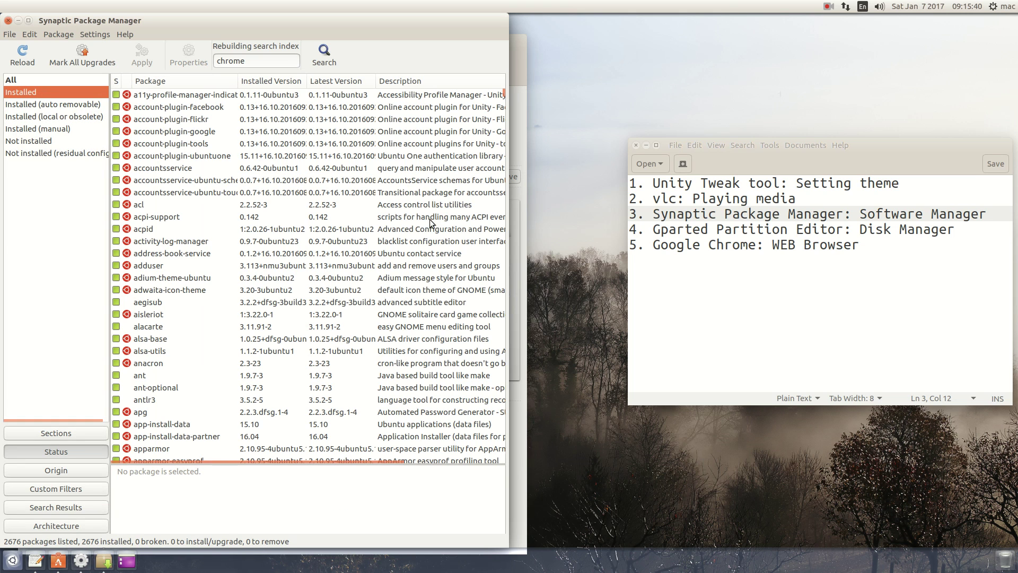
drag(503, 94, 503, 123)
Copy the name "Gparted Partition Editor" from item 4 of the list in the text editor
click(806, 335)
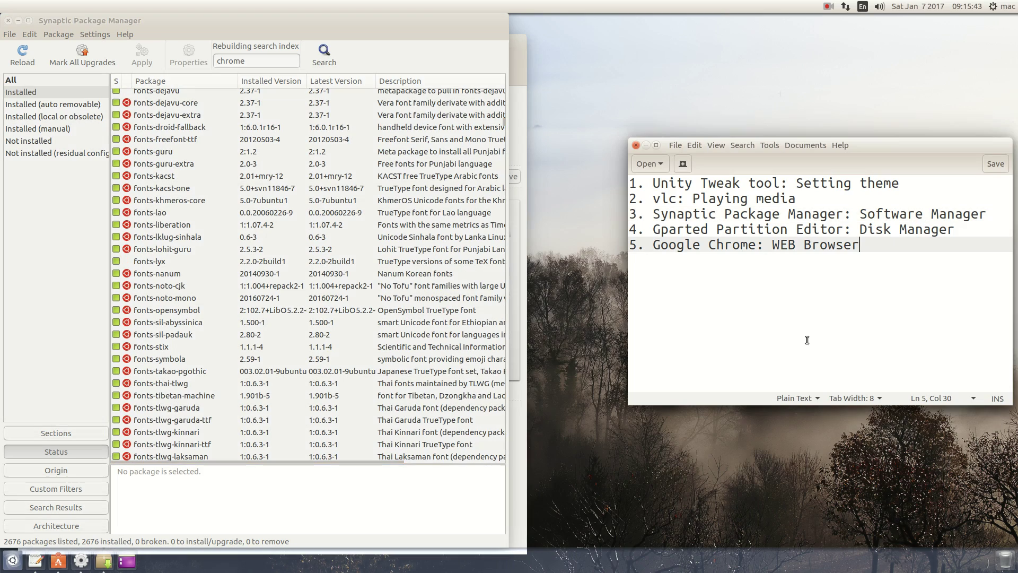
click(948, 232)
drag(949, 232, 656, 232)
click(702, 244)
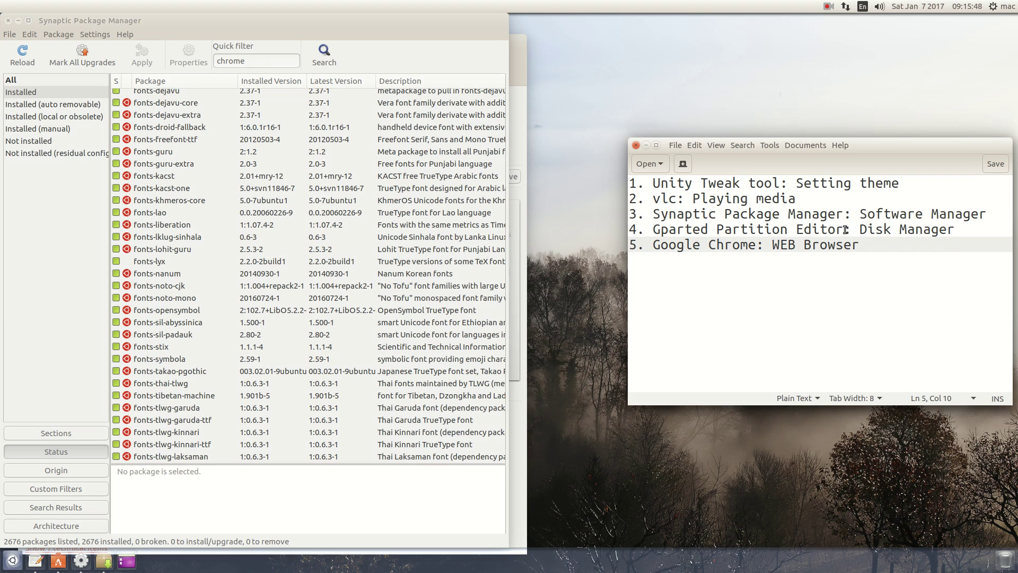
drag(845, 230, 667, 233)
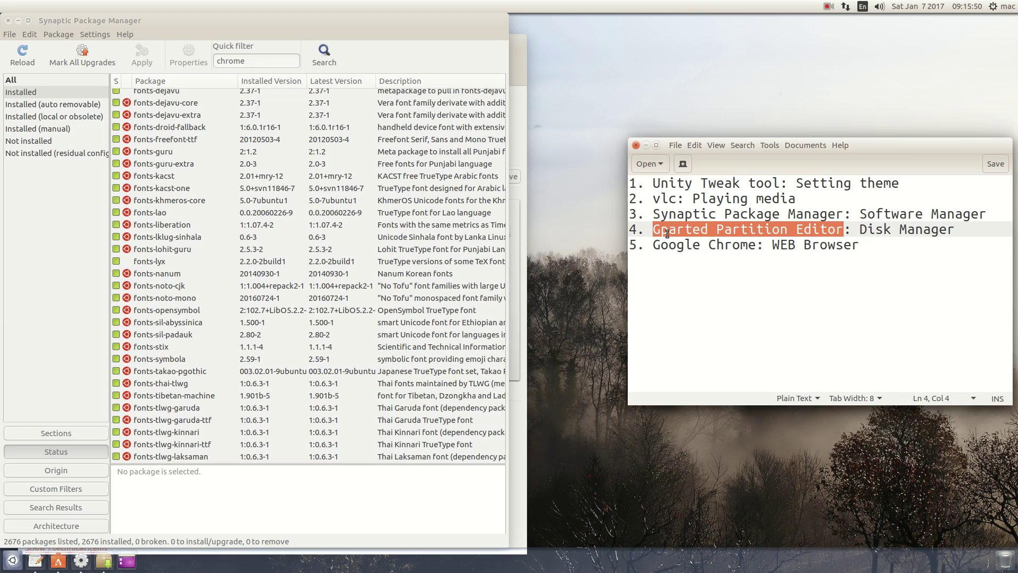
right_click(667, 234)
click(692, 279)
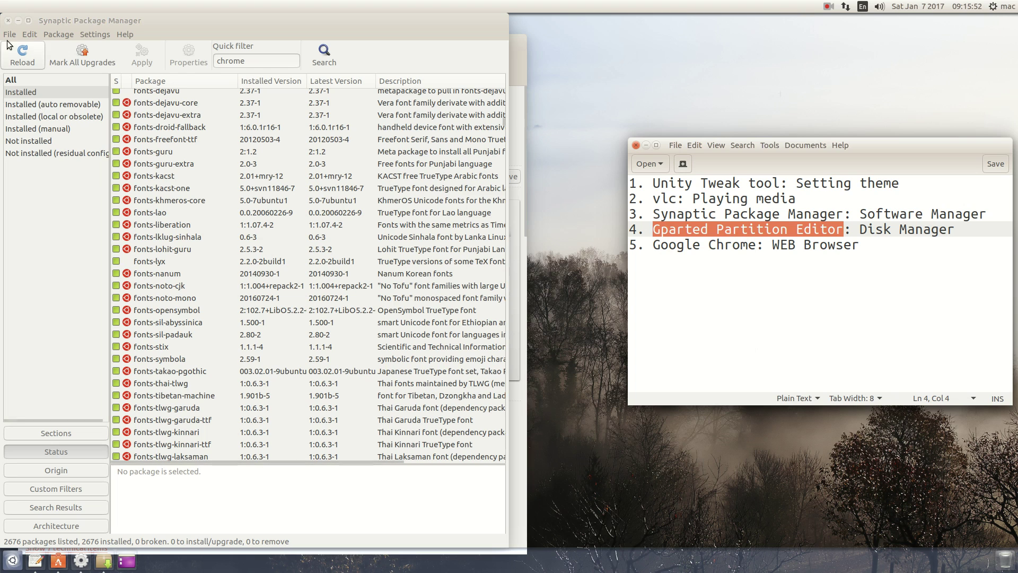
Close Synaptic, search all software in Ubuntu Software Center for "Gparted Partition Editor" and view the application's details and optional add-ons
click(7, 20)
click(89, 78)
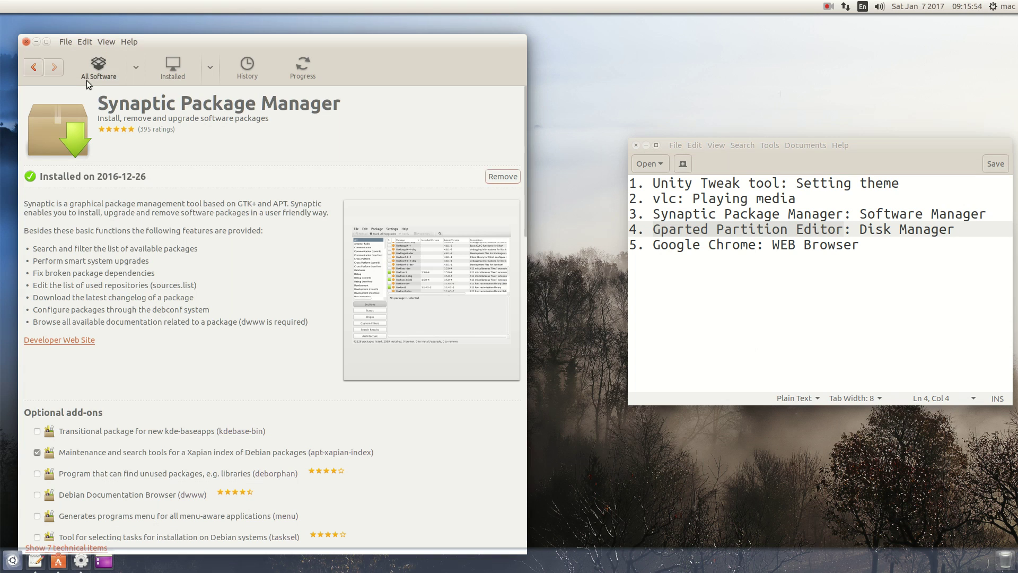
click(456, 79)
key(ctrl+v)
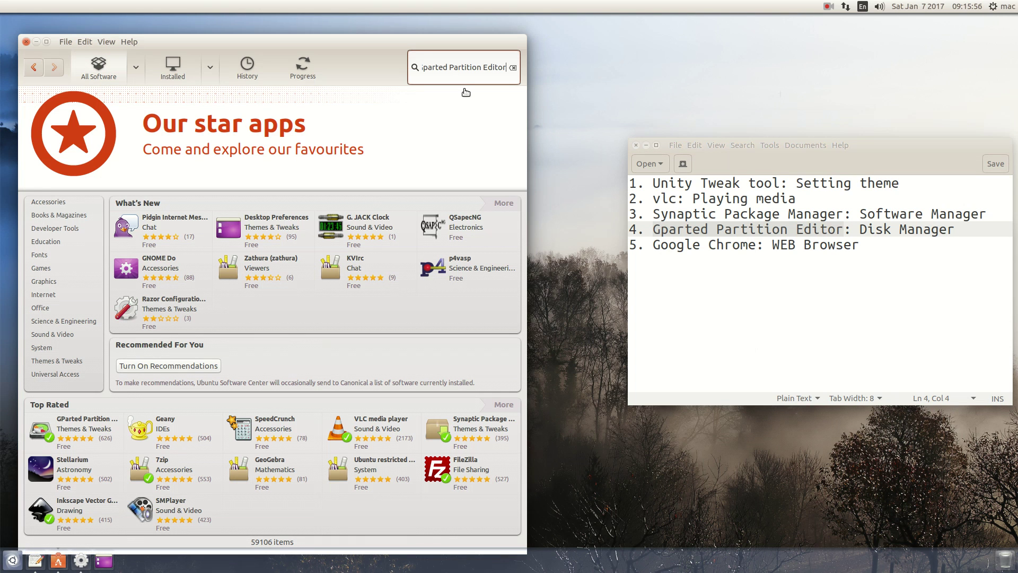
click(113, 128)
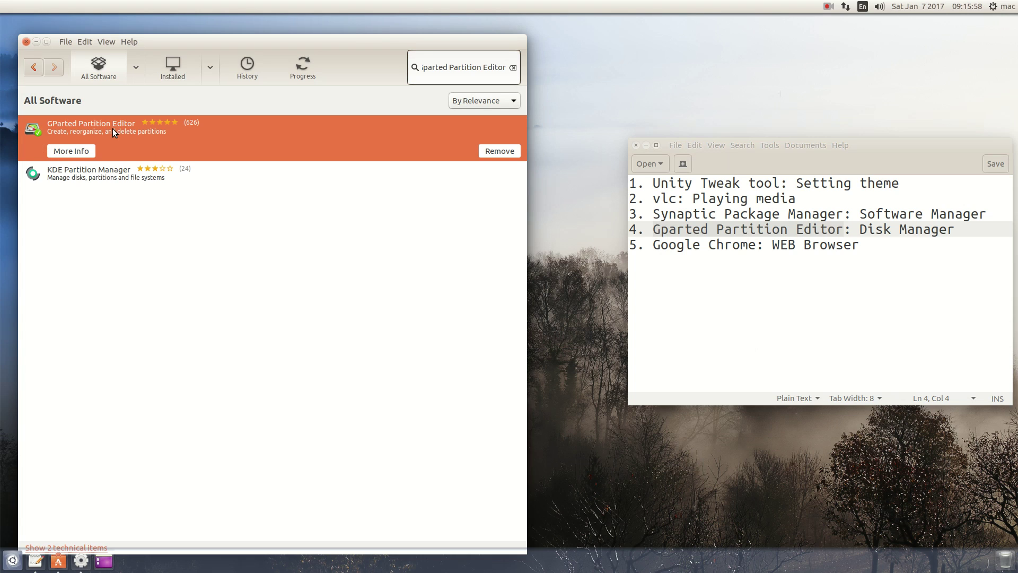
click(81, 151)
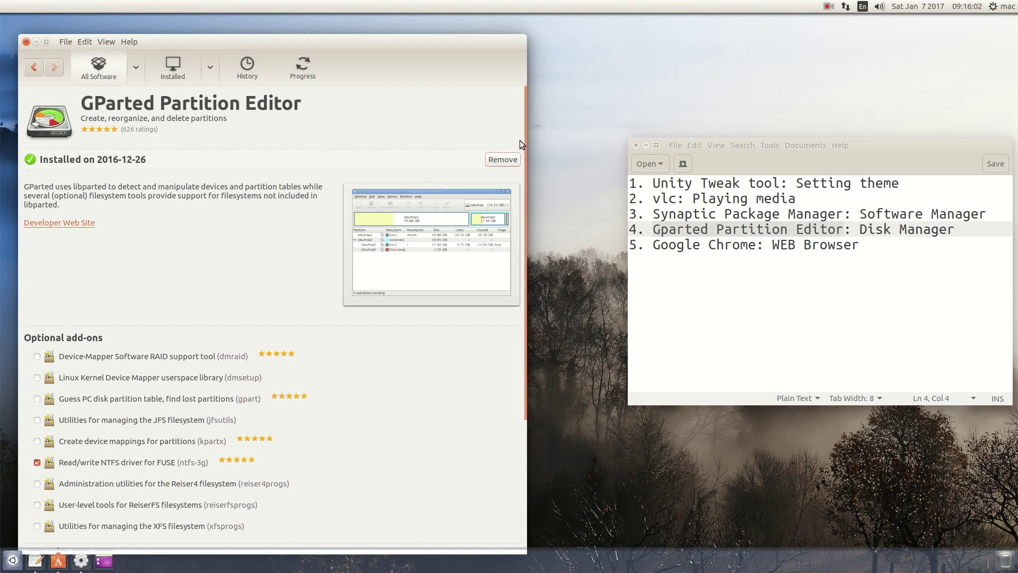
drag(520, 140, 521, 157)
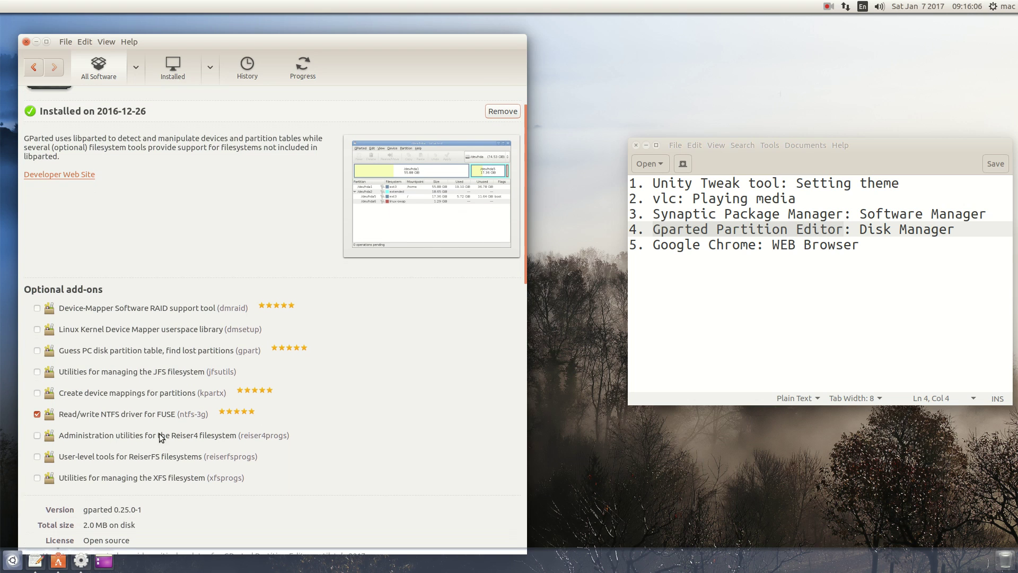
Find GParted Partition Editor by searching installed applications for "gp", launch it and authenticate with the account password
click(9, 561)
text(syn)
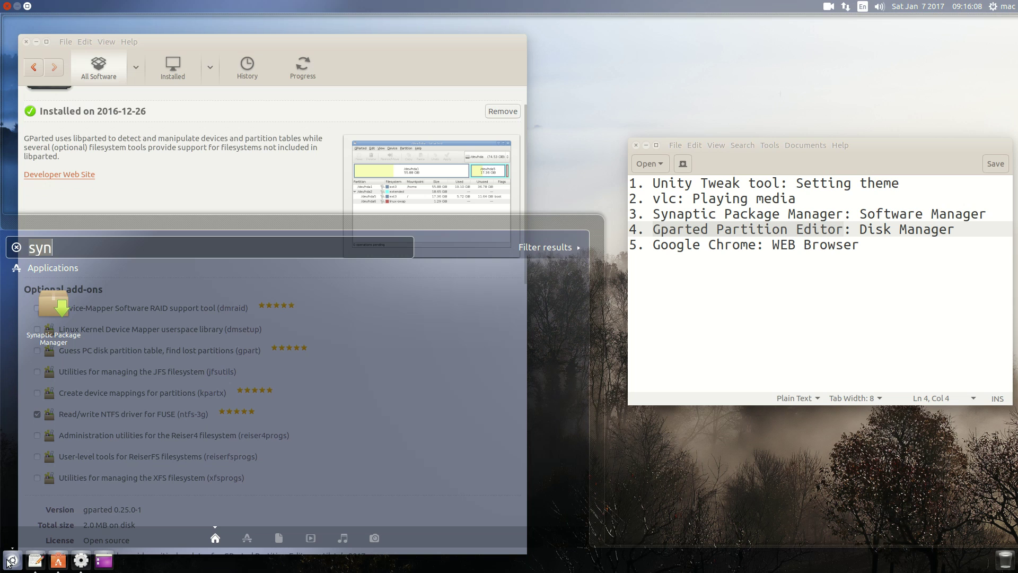
key(BackSpace)
key(BackSpace)
key(BackSpace)
text(gp)
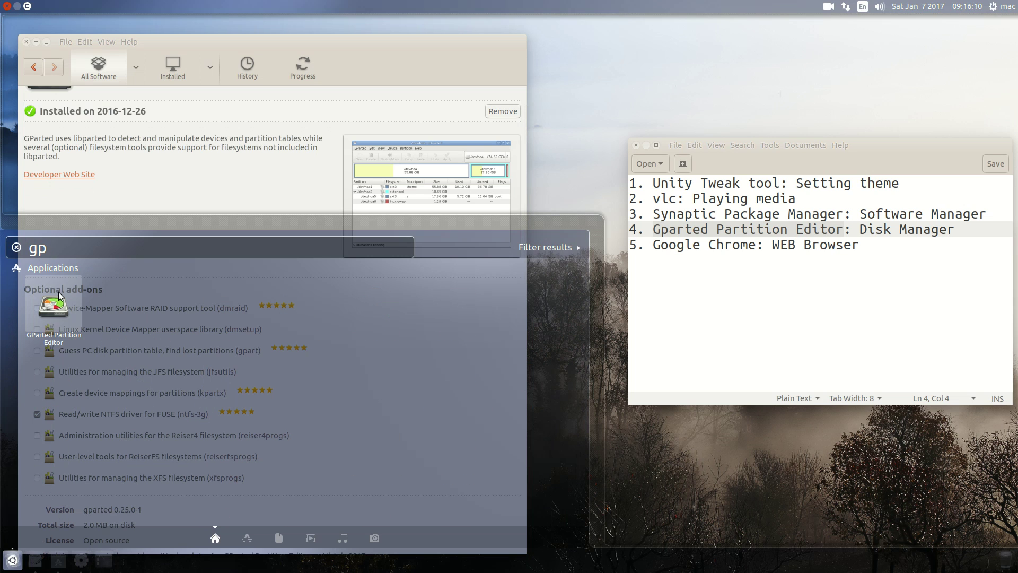
click(53, 310)
text(••)
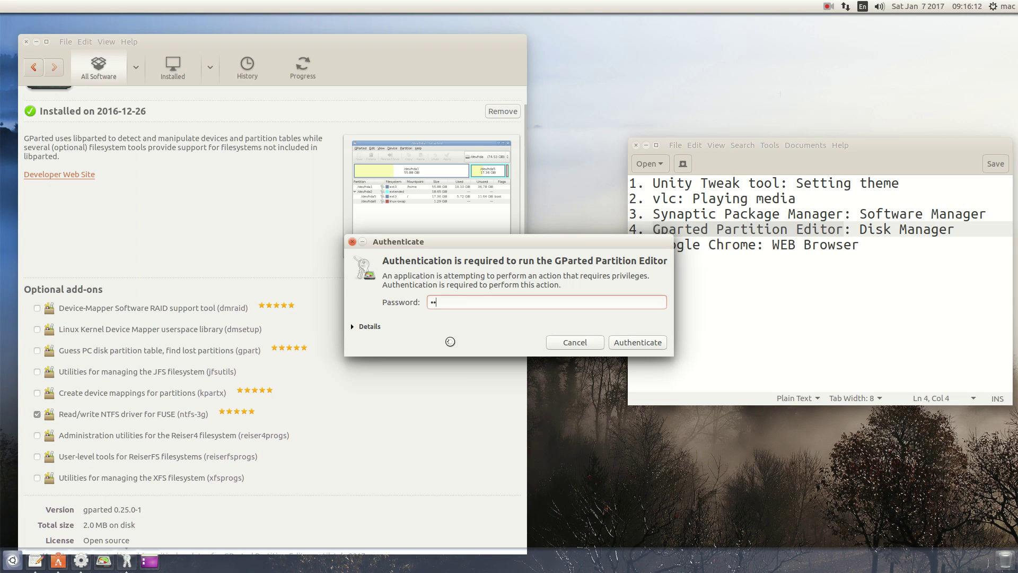
text(•••••)
key(Return)
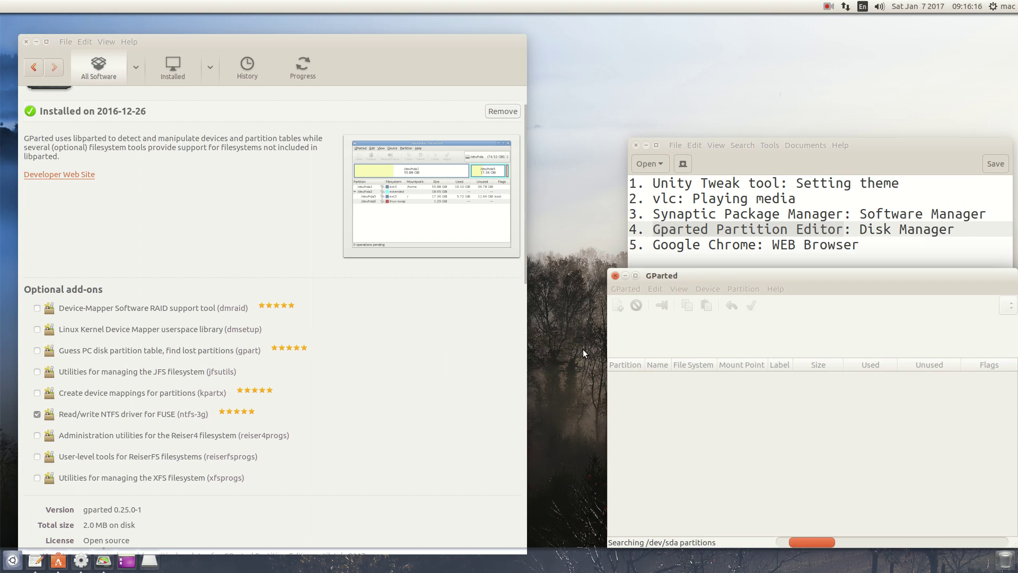
Move the GParted window beside the text list and view the information about the /dev/sda1 partition
drag(845, 276, 448, 179)
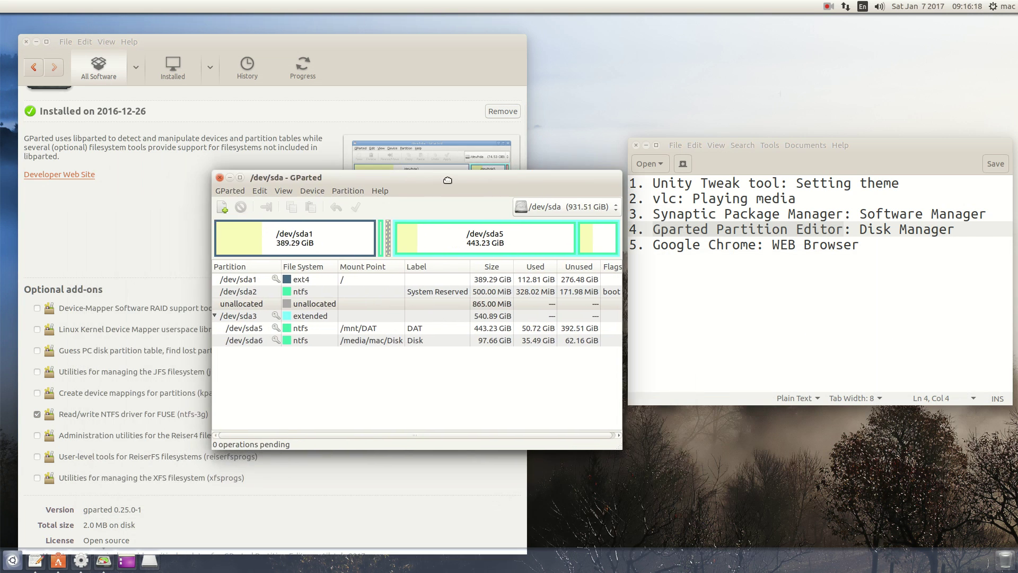
click(298, 241)
click(500, 245)
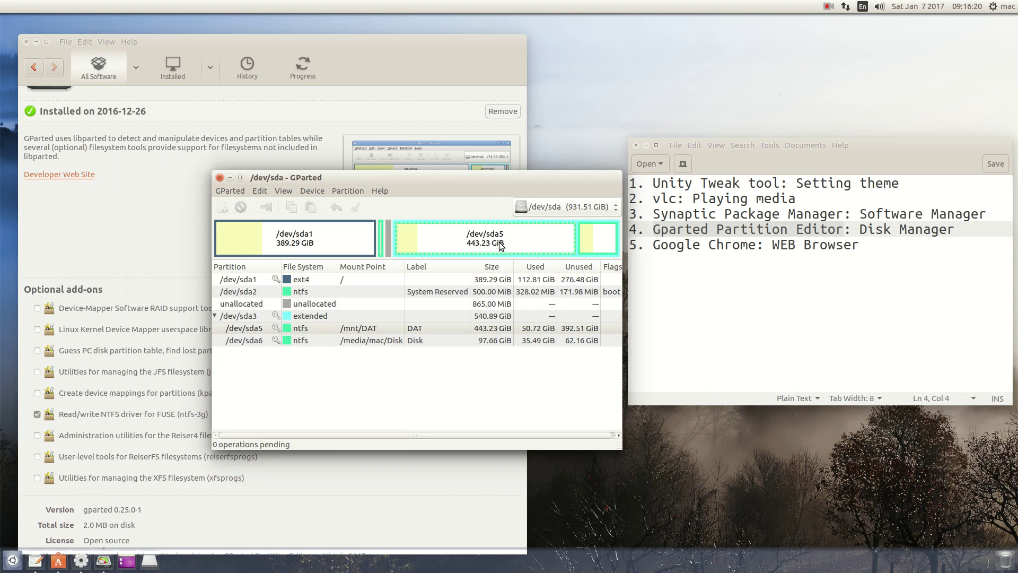
click(340, 242)
click(347, 191)
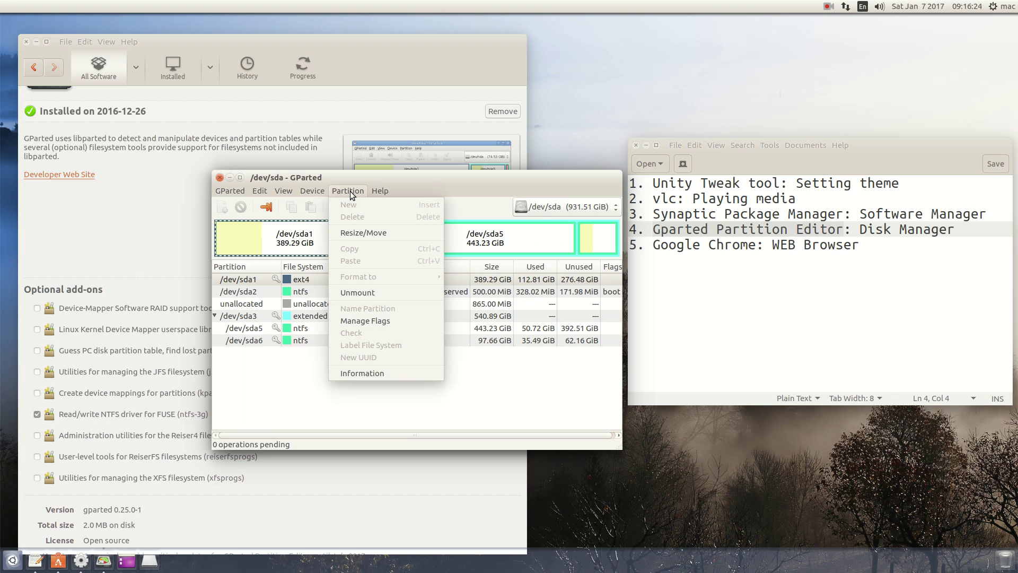
click(358, 374)
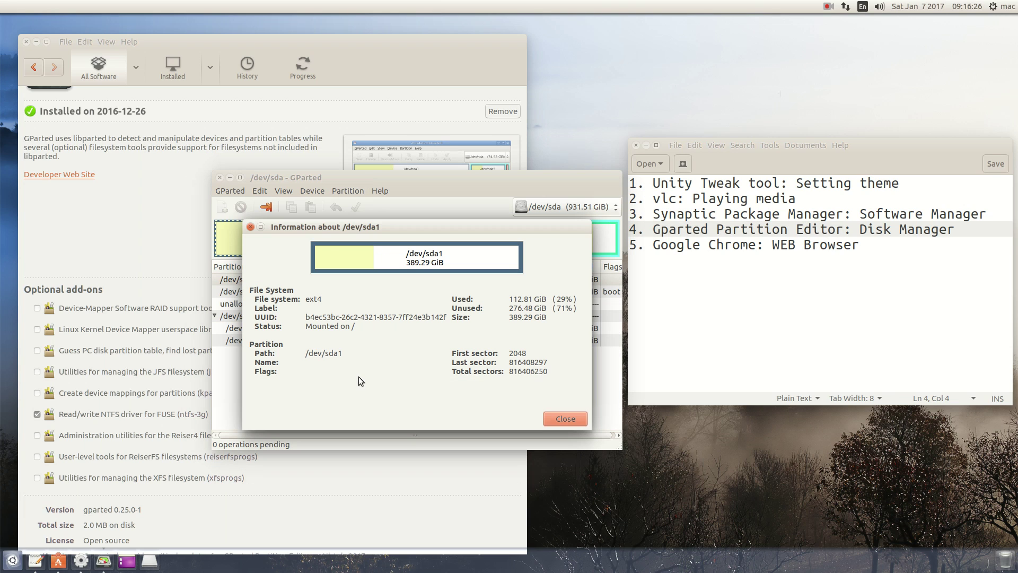
click(554, 414)
Examine the File System Support chart for the actions and required software of each file system, then close it
click(318, 194)
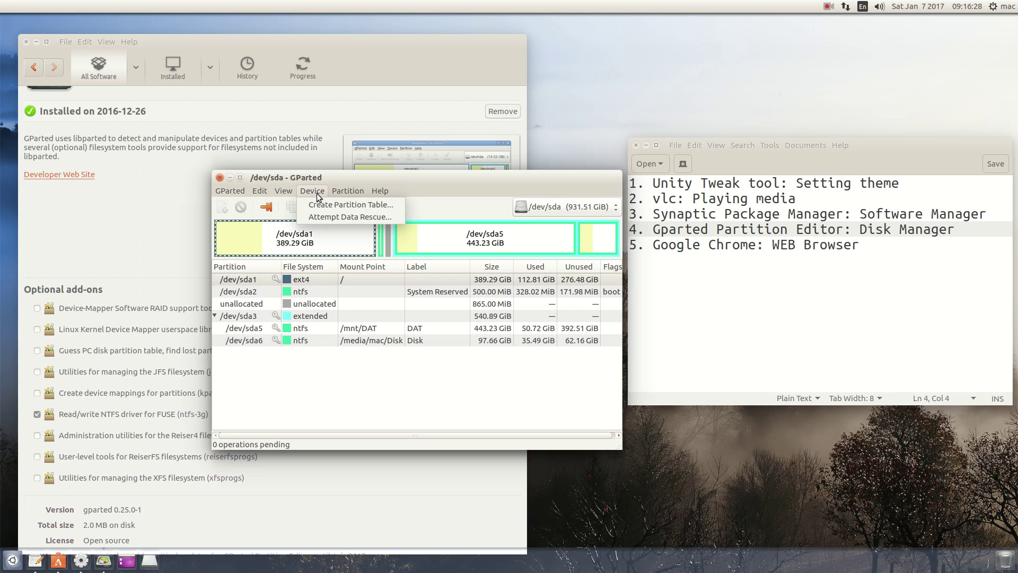
mouse_move(283, 192)
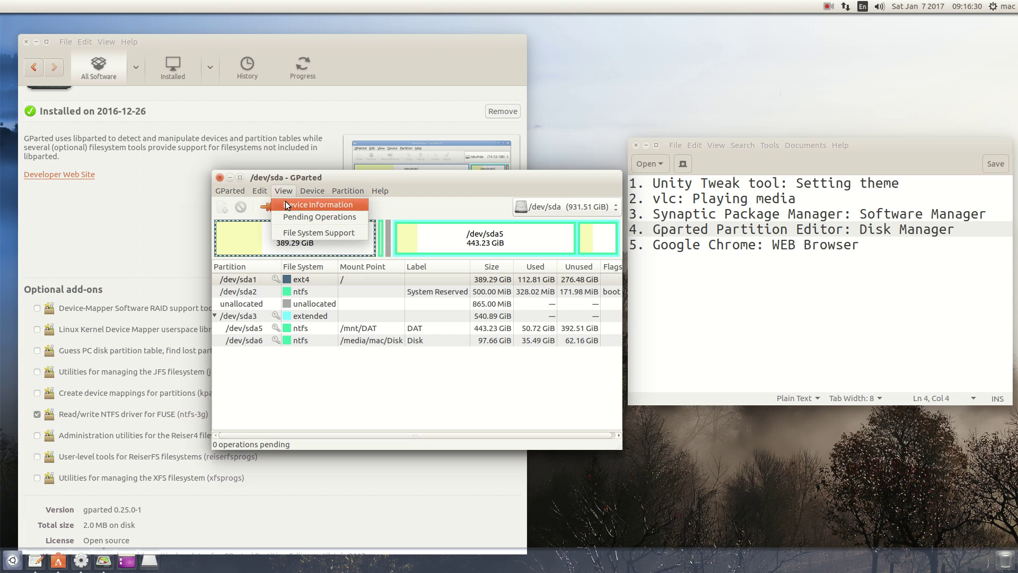
click(298, 234)
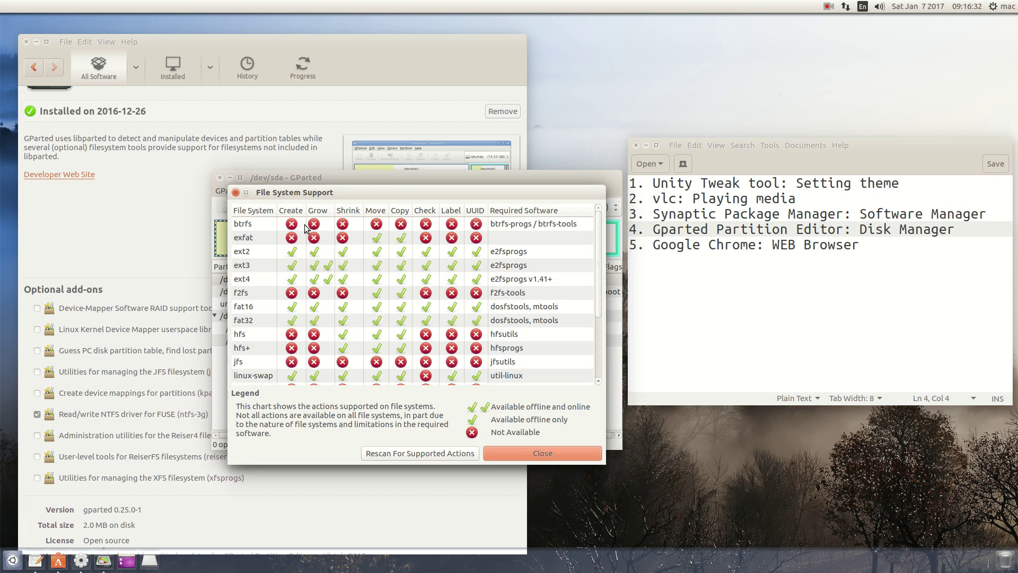
drag(387, 196, 374, 132)
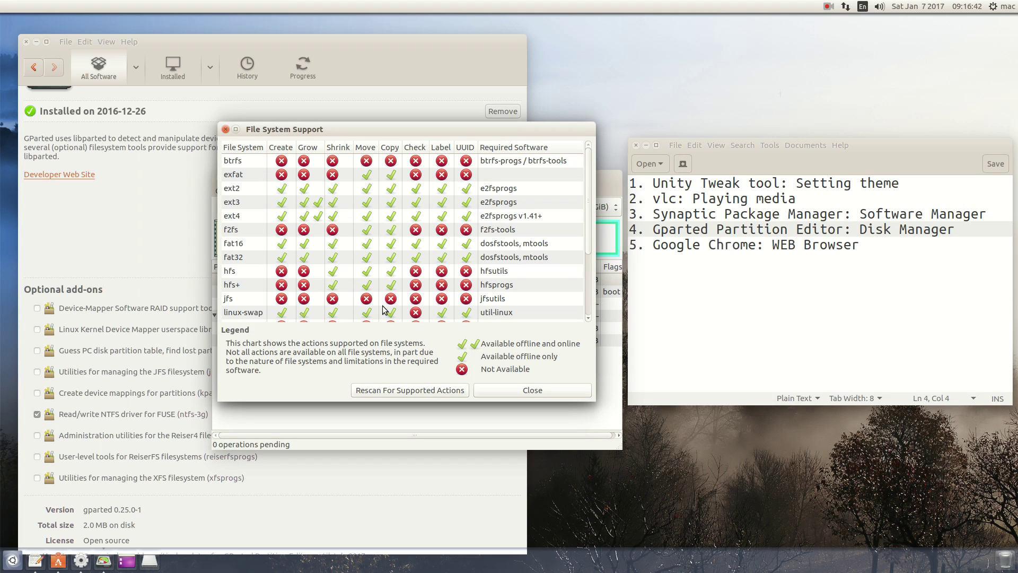
scroll(593, 241, down, 4)
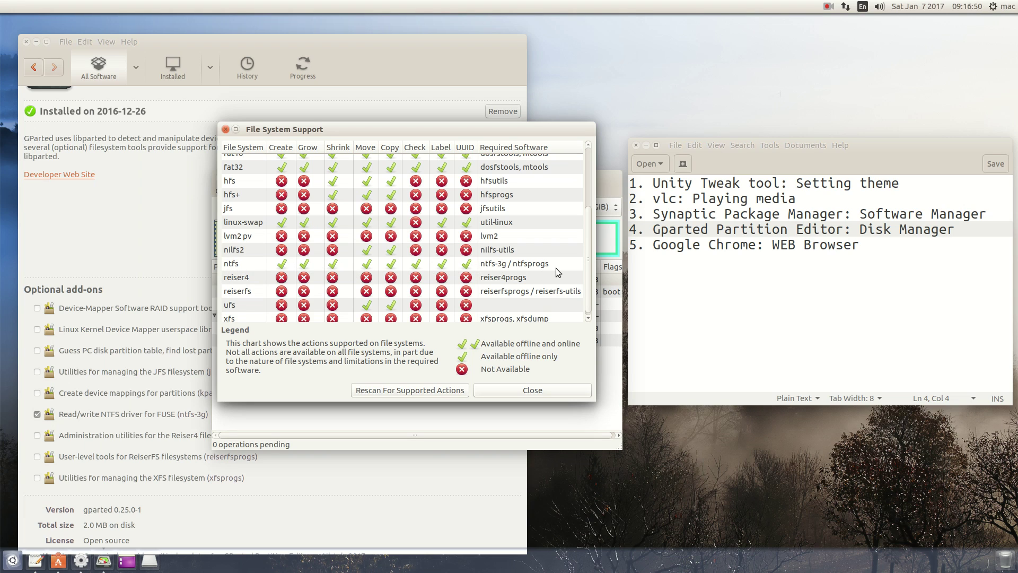
scroll(588, 253, down, 1)
scroll(585, 286, up, 4)
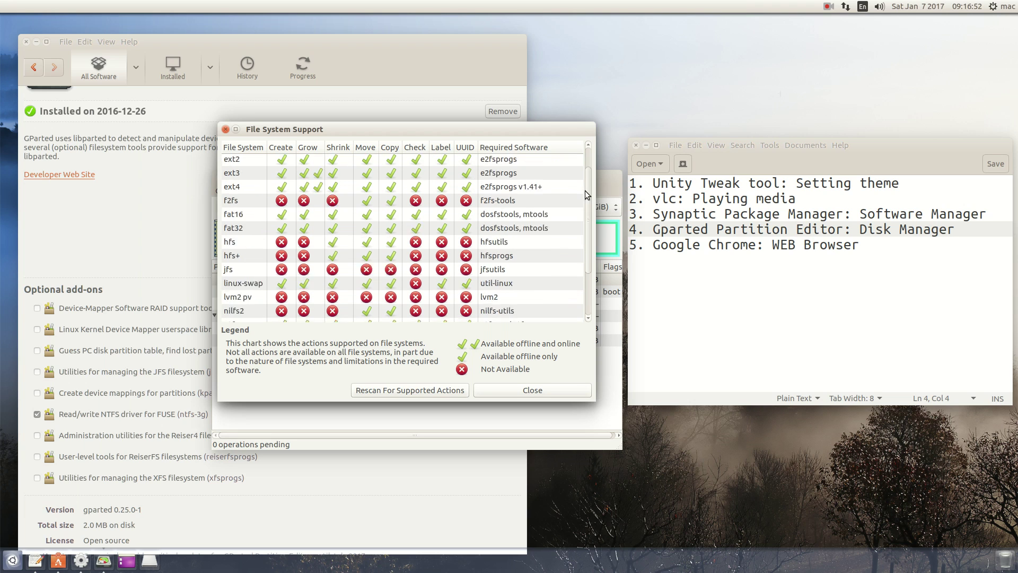
click(522, 391)
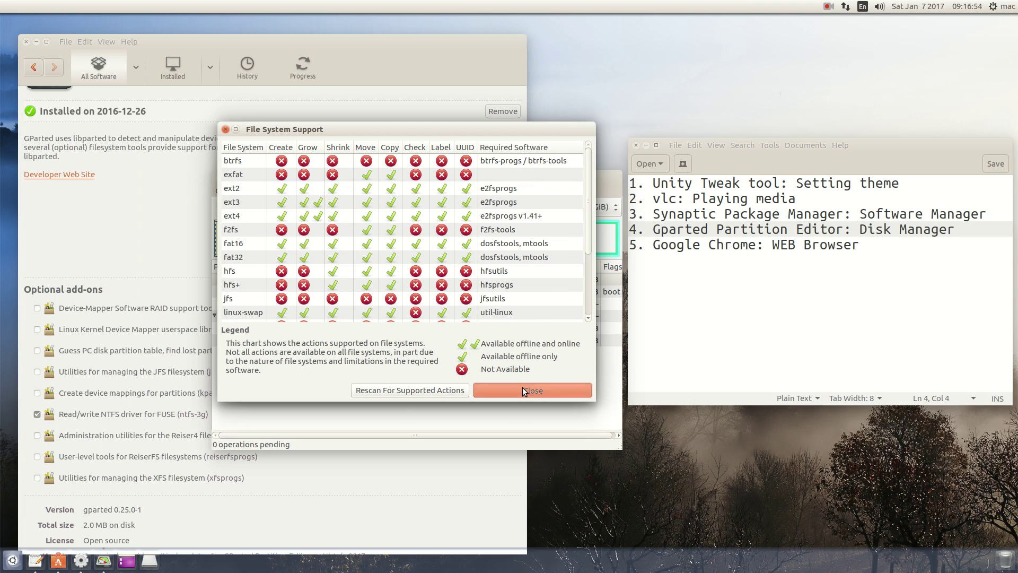
Select the /dev/sda1 and /dev/sda5 partitions in turn to view their rows in the partition list
click(409, 250)
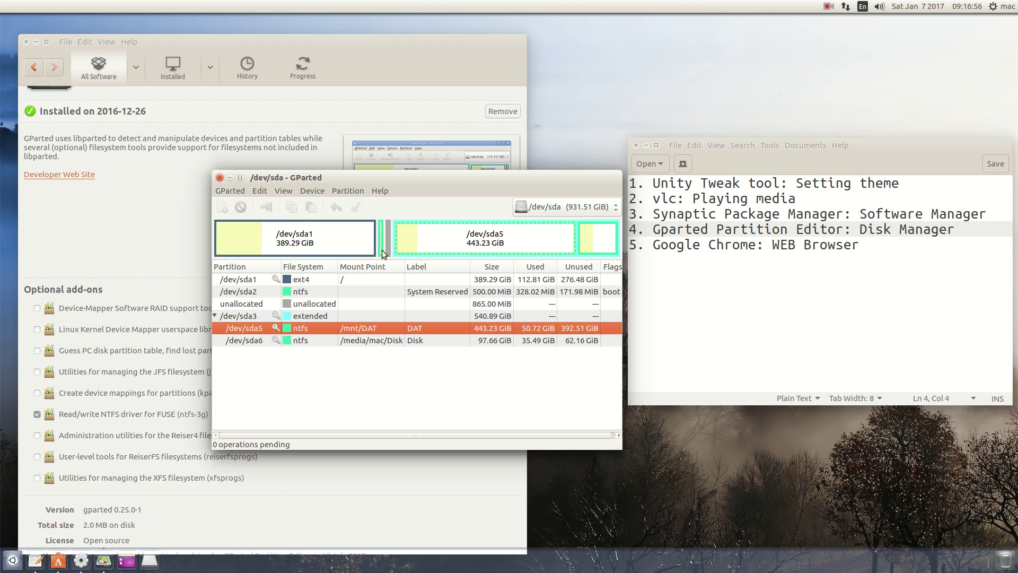
click(334, 249)
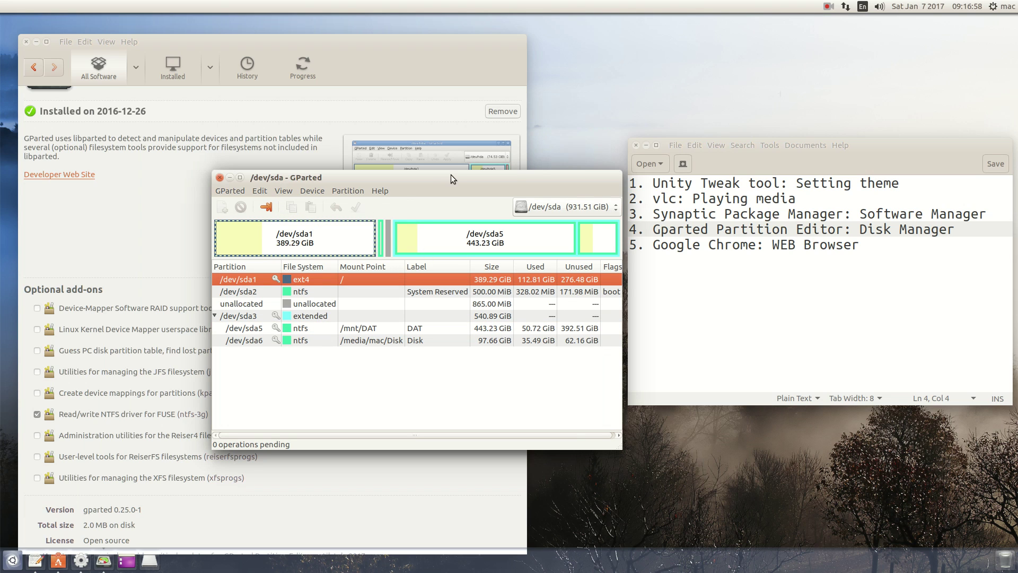
drag(451, 175, 427, 160)
click(473, 234)
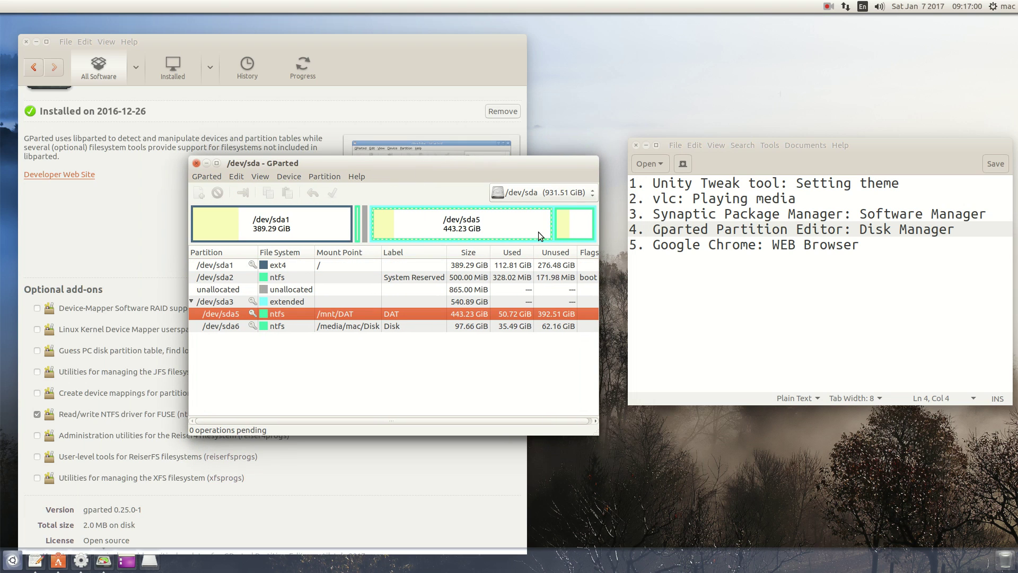
Unmount the /dev/sda6 partition labelled Disk
click(563, 227)
right_click(563, 228)
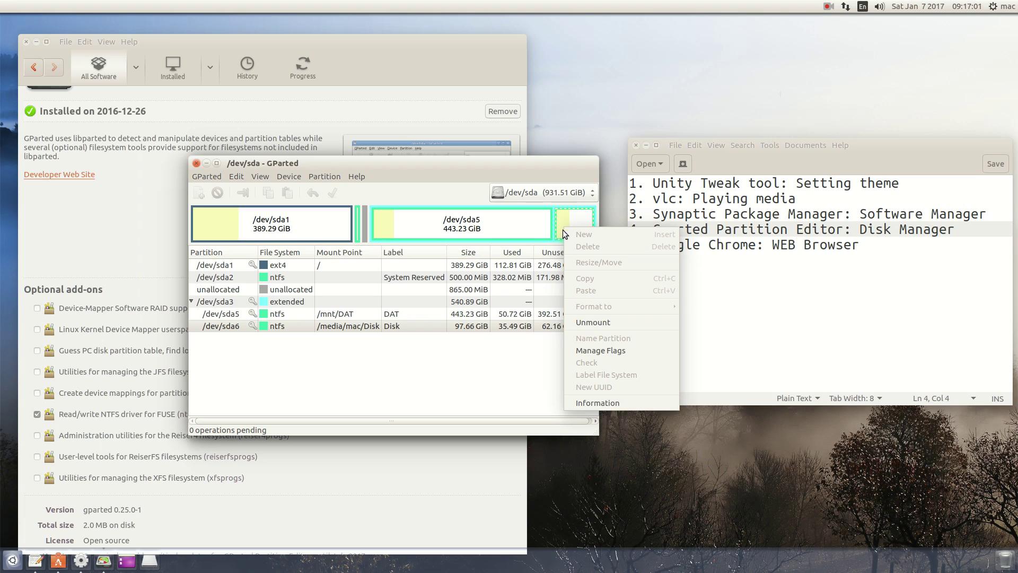
click(584, 321)
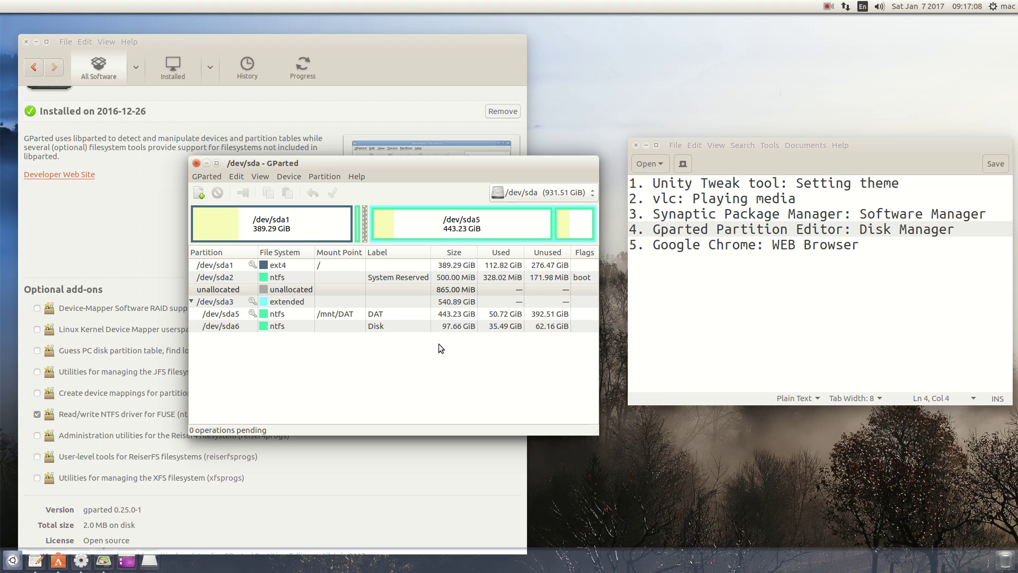
Refresh the detected devices and switch the partition view to the /dev/sdb disk
click(579, 194)
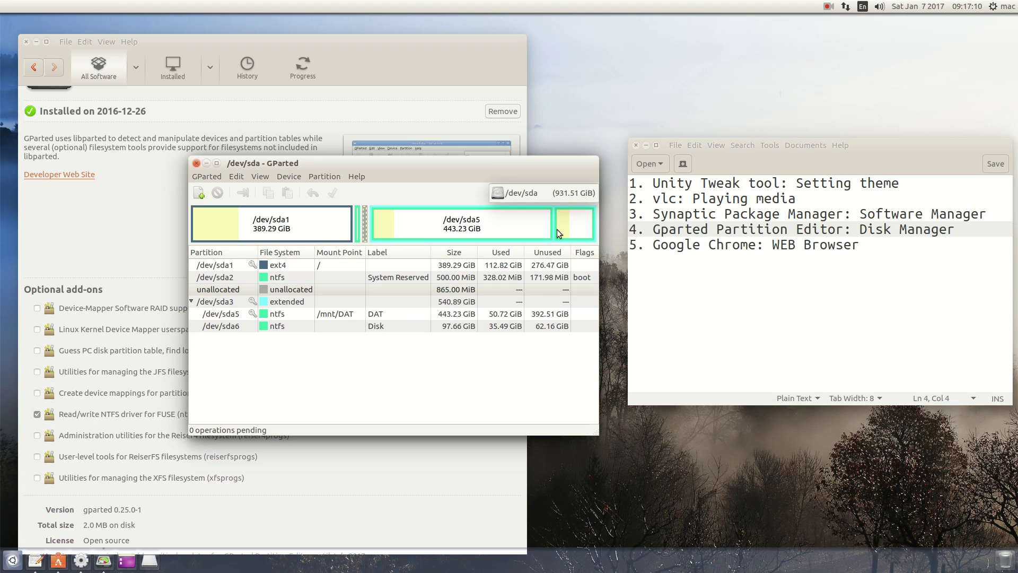
click(571, 194)
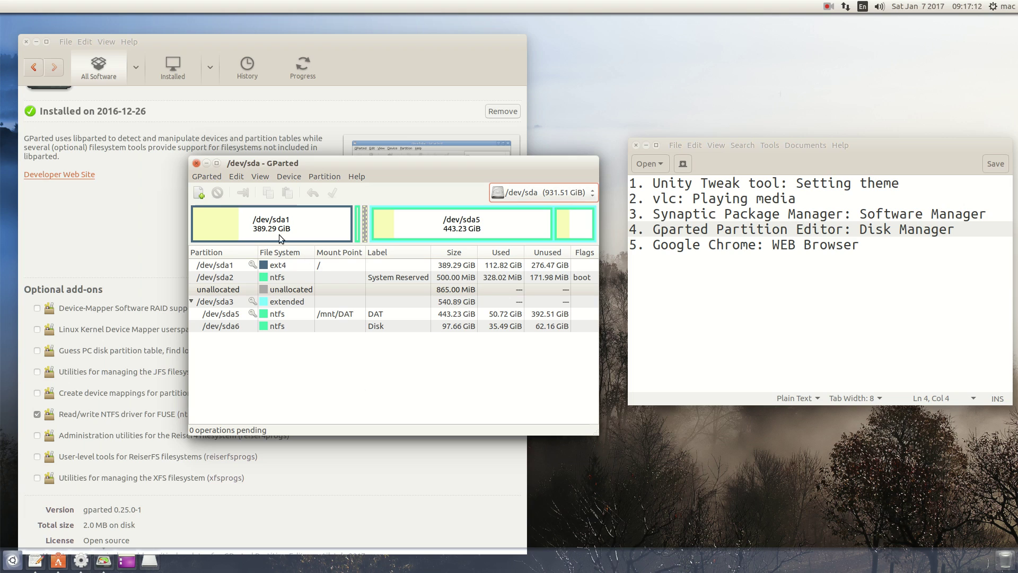
click(208, 178)
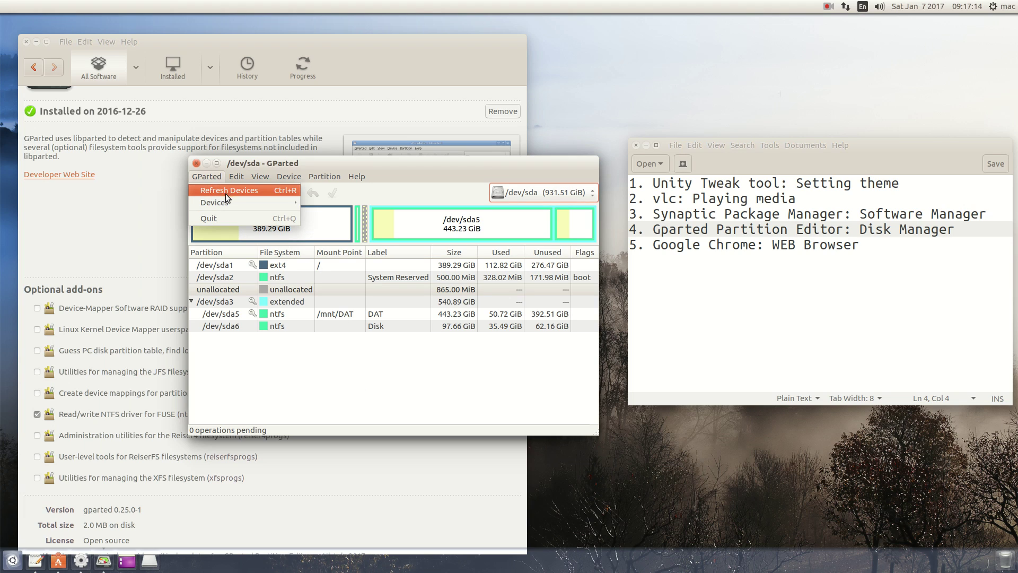
click(275, 370)
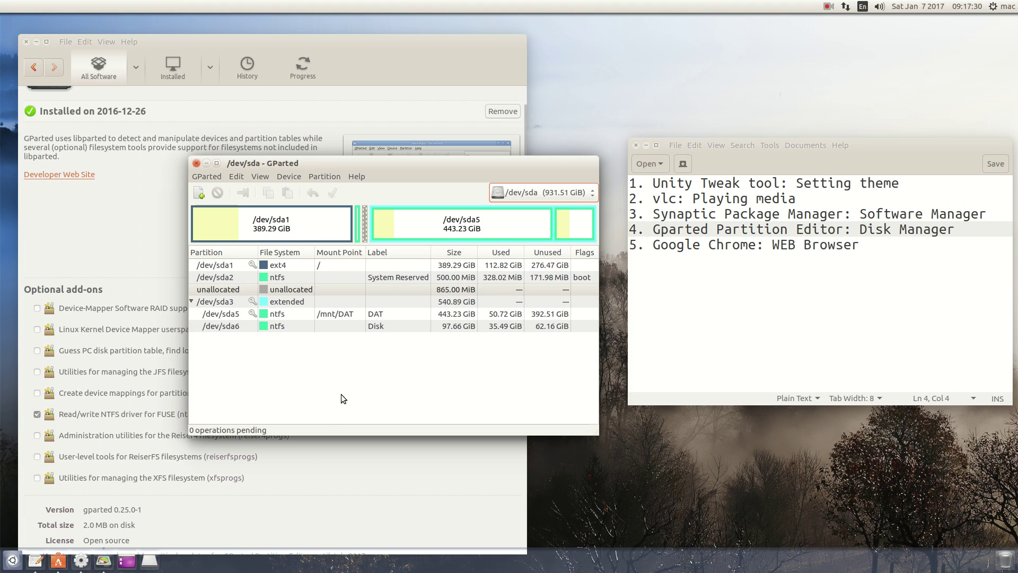
click(275, 293)
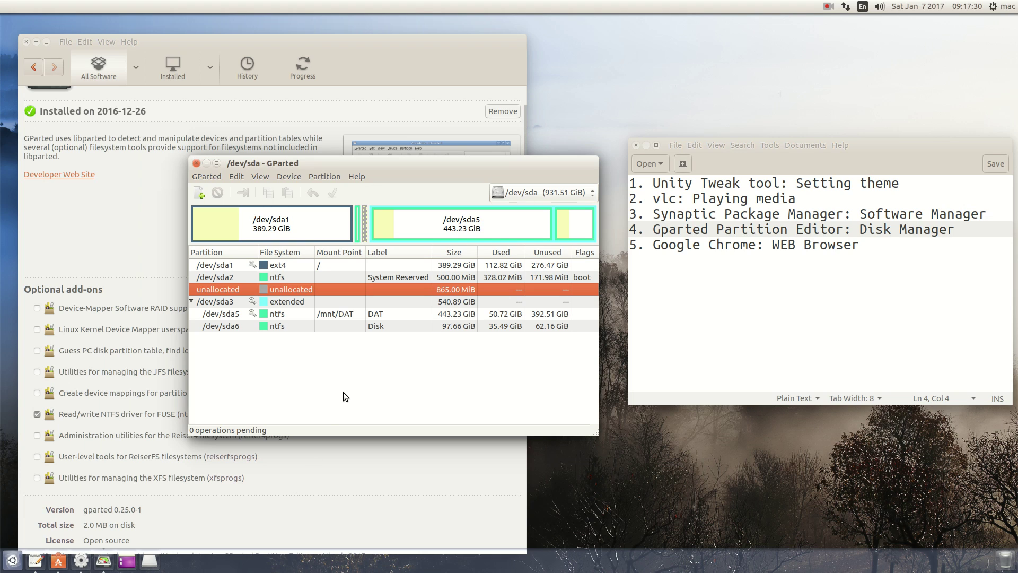
click(215, 176)
click(230, 191)
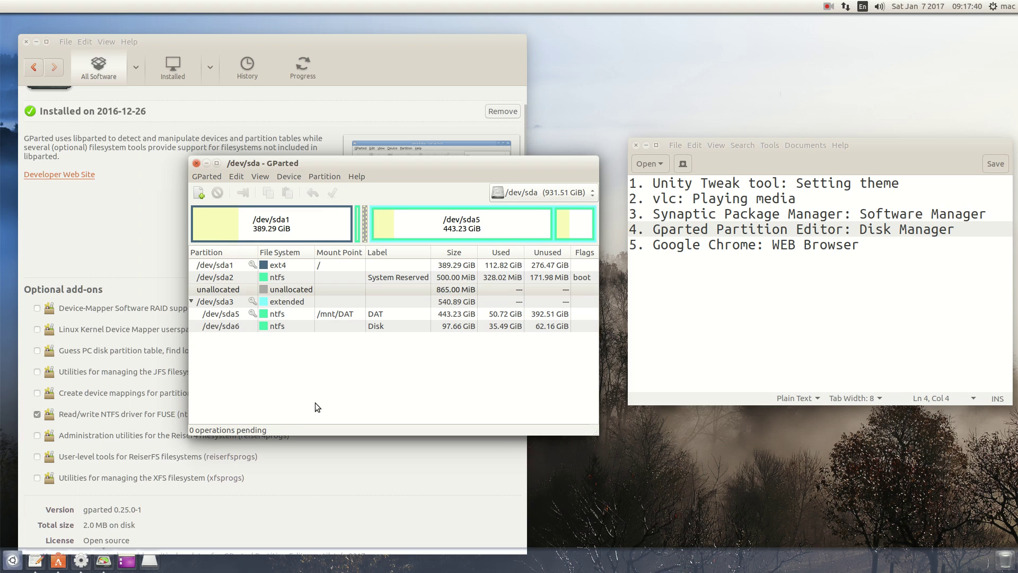
click(527, 199)
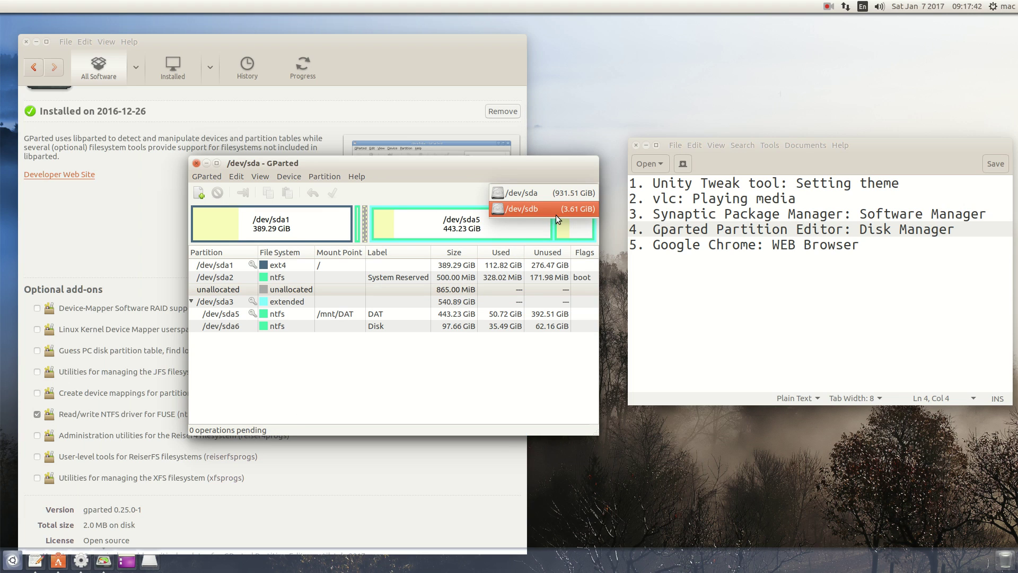
click(521, 212)
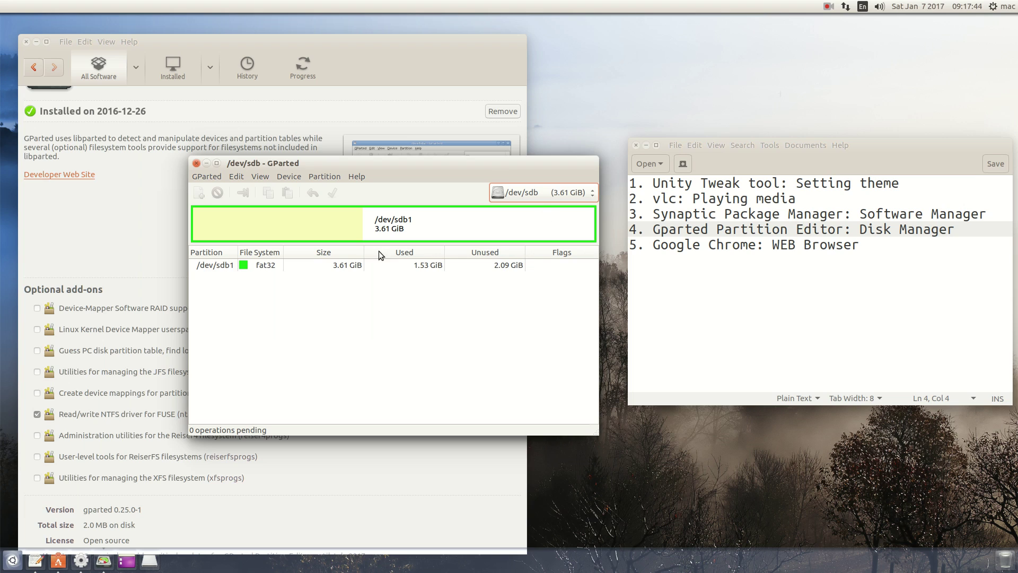
Try resizing the /dev/sdb1 partition to 3263, 1563 and 2952 MiB, and cancel the Resize/Move operation
click(358, 231)
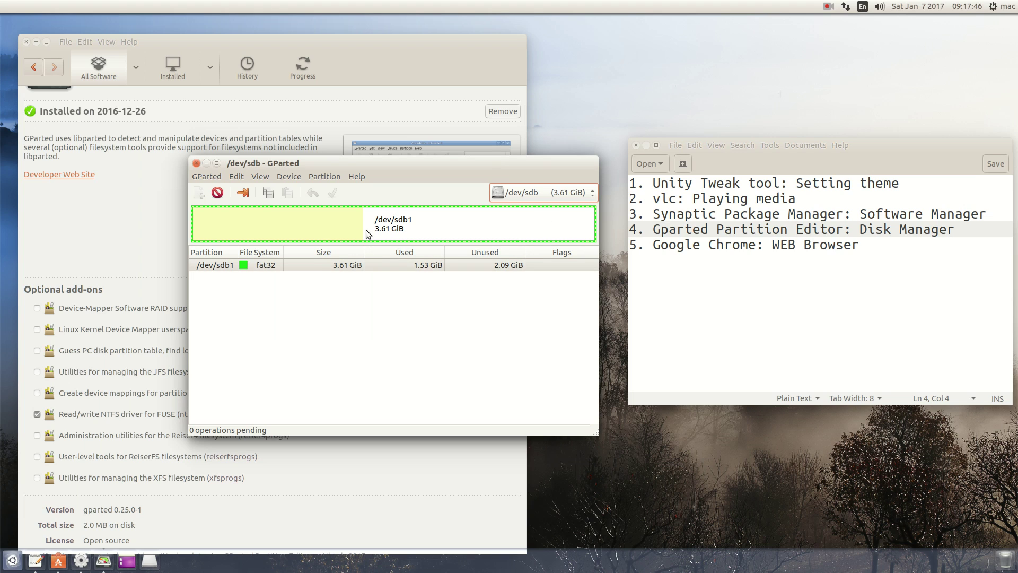
click(246, 196)
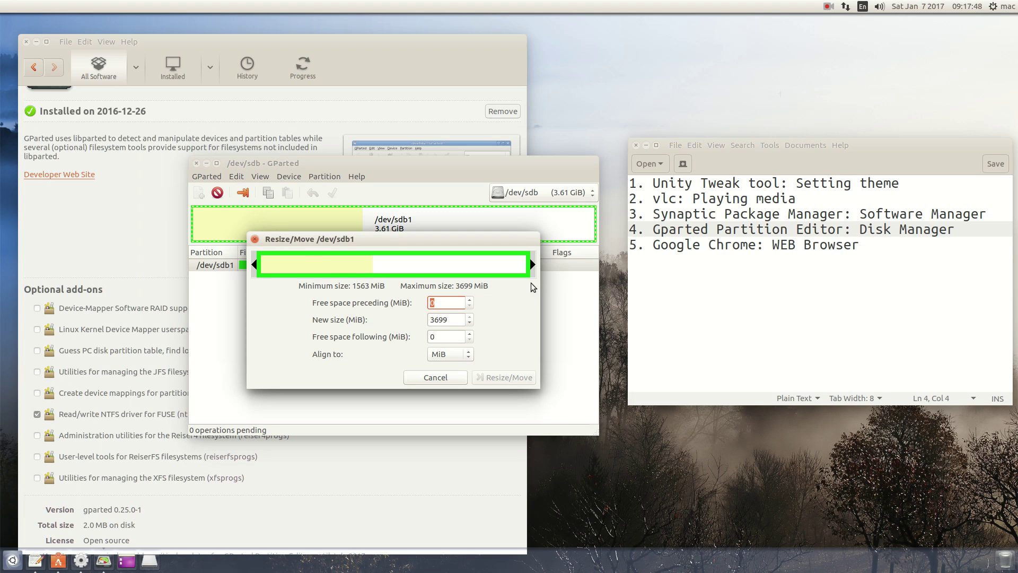
drag(528, 263, 267, 263)
drag(559, 264, 440, 275)
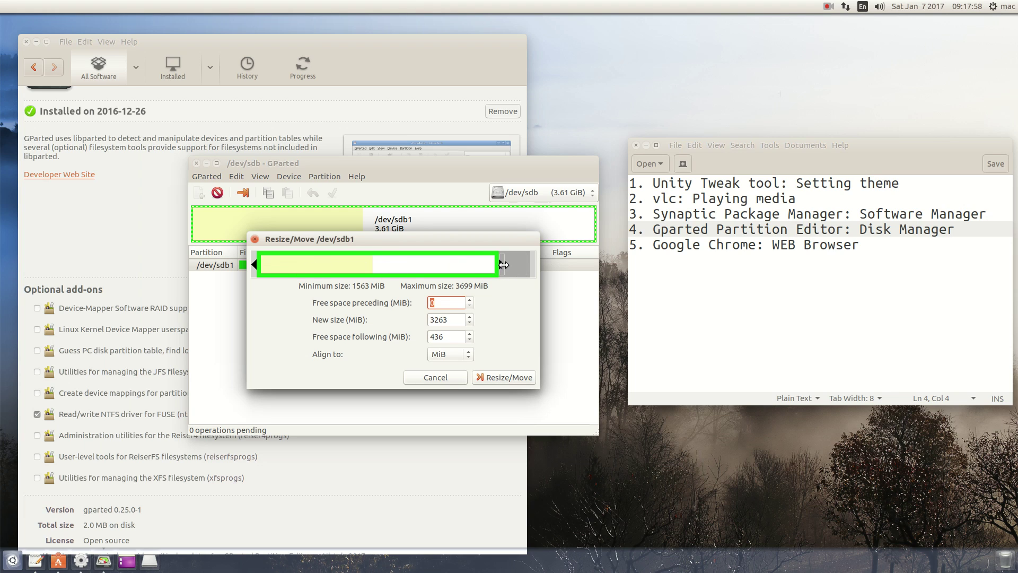
drag(503, 265, 349, 267)
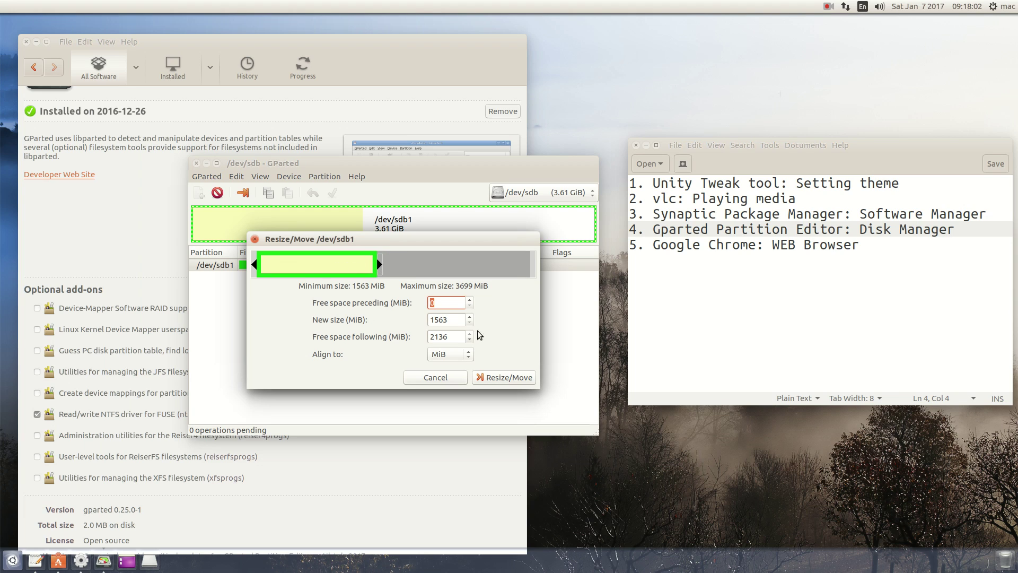
key(Tab)
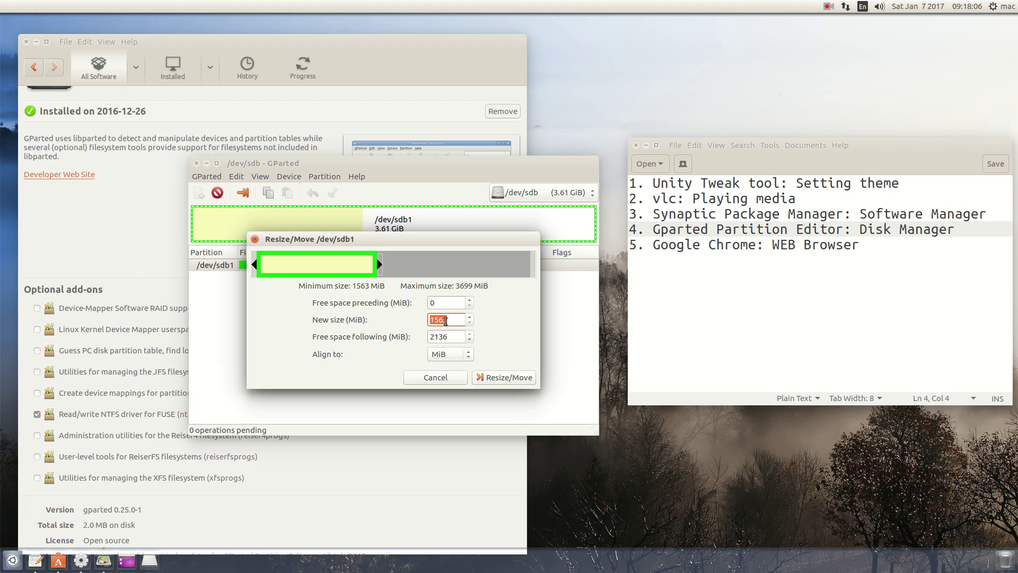
drag(380, 264, 480, 289)
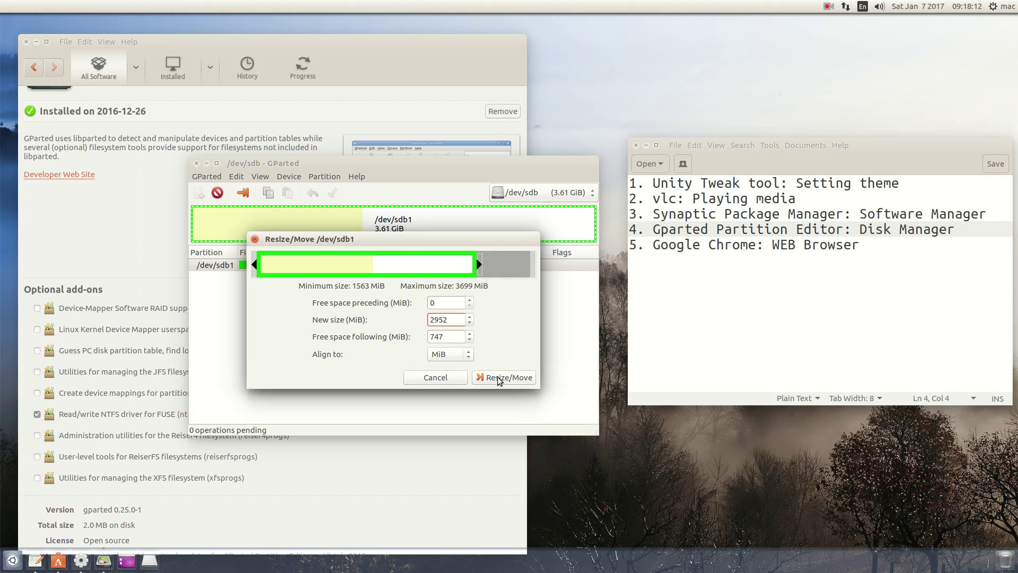
click(449, 379)
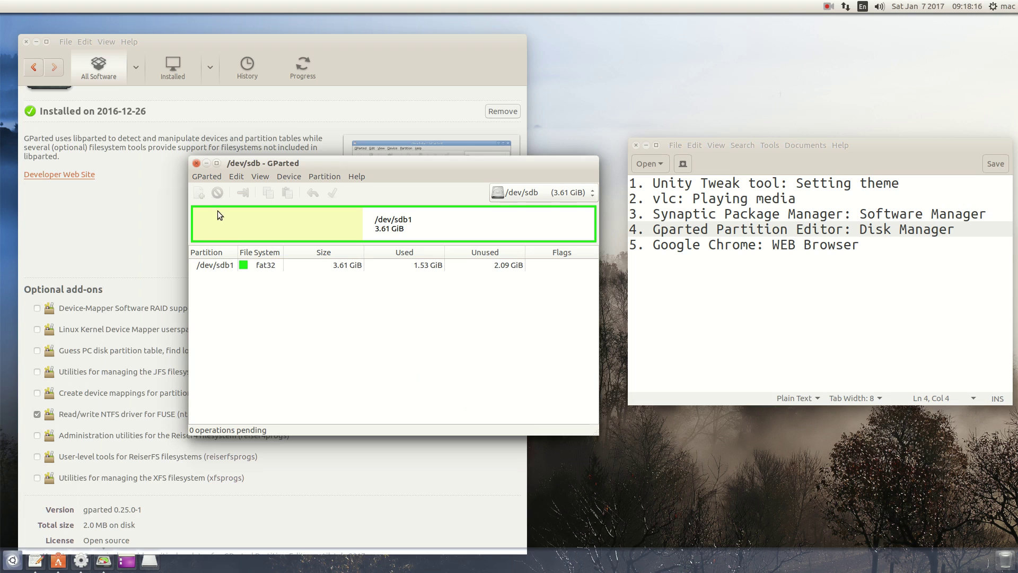
Close GParted and search Ubuntu Software Center for "Google Chrome", copied from the fifth line of the text list
click(196, 162)
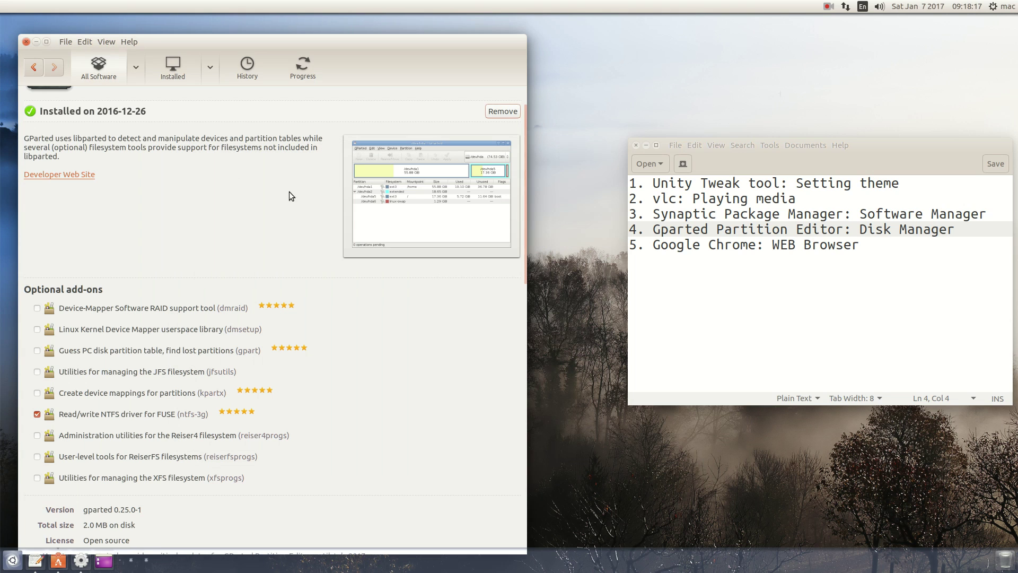
click(668, 324)
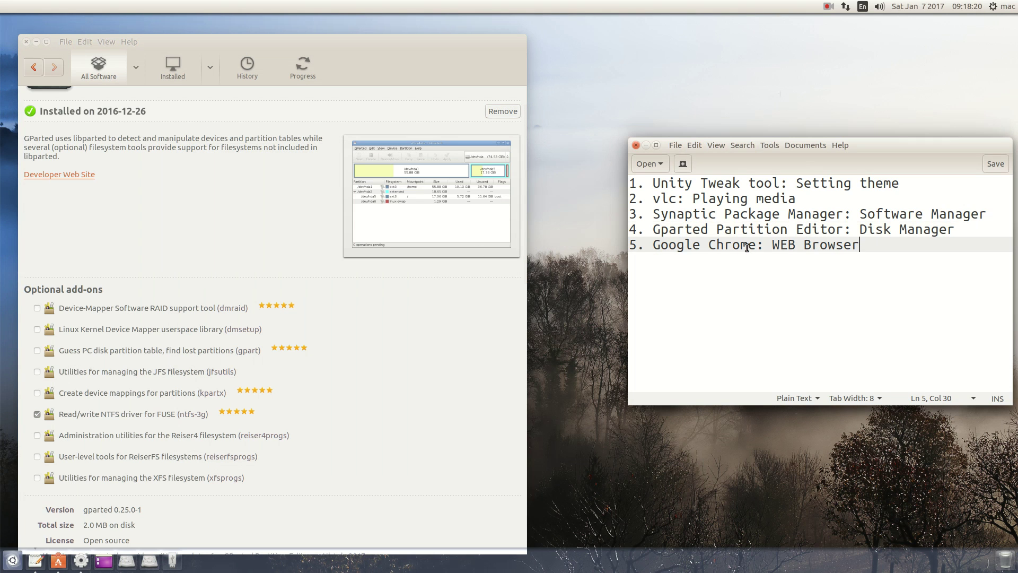
drag(757, 248, 653, 246)
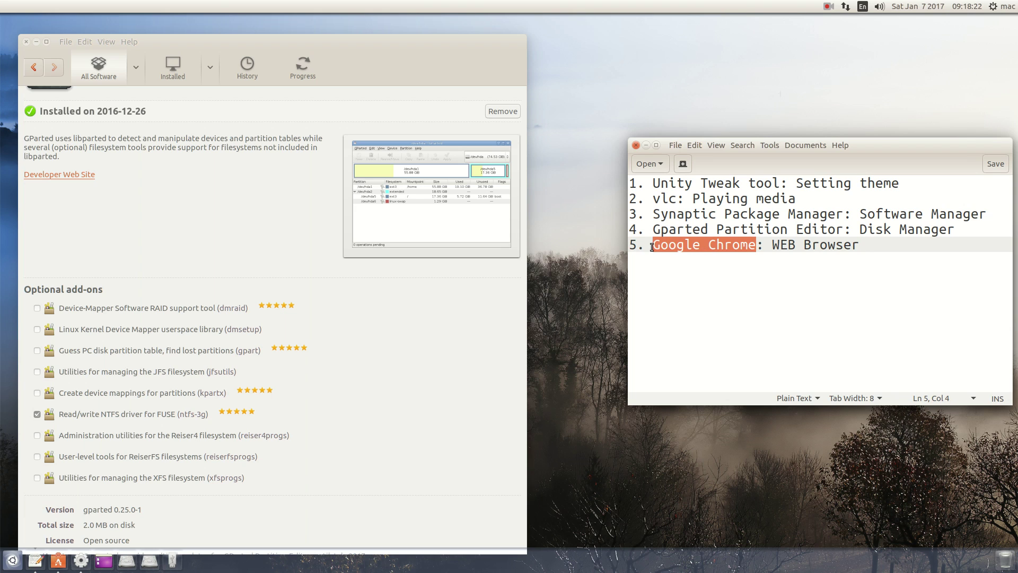
right_click(660, 245)
click(684, 285)
click(110, 72)
click(463, 78)
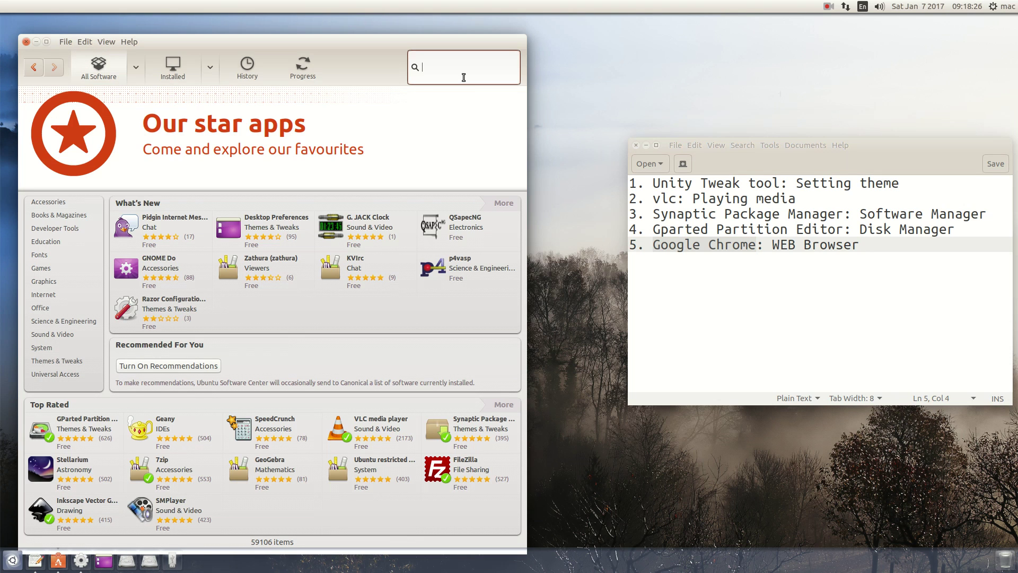
key(ctrl+v)
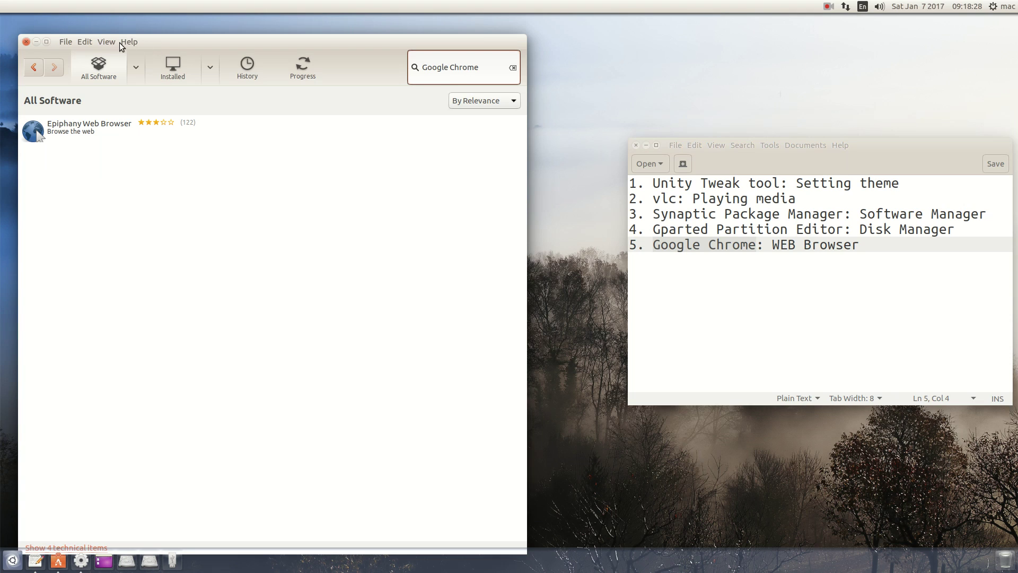
Shorten the software search to "Chrome" and open the Chromium Web Browser page
click(127, 42)
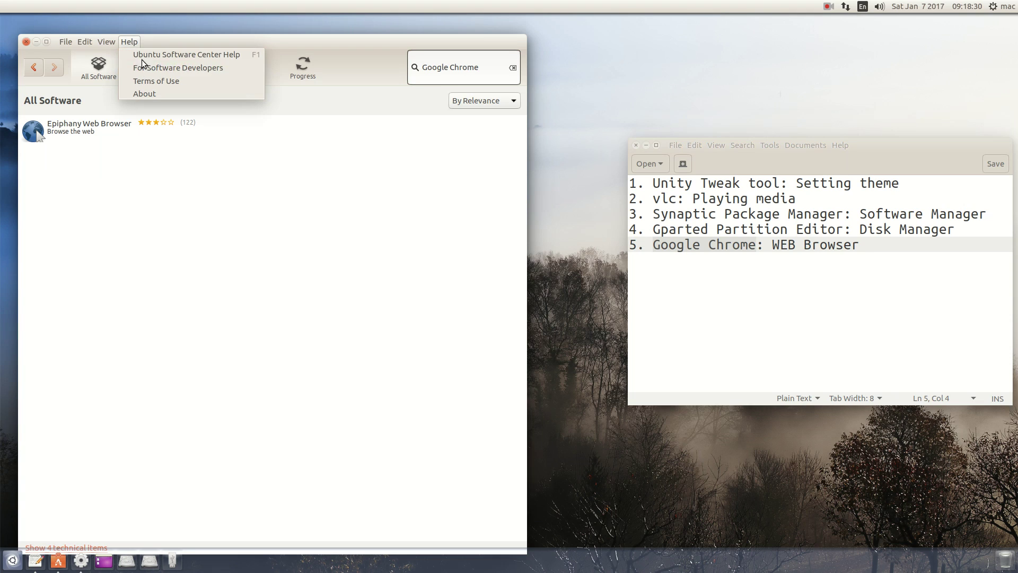
click(246, 207)
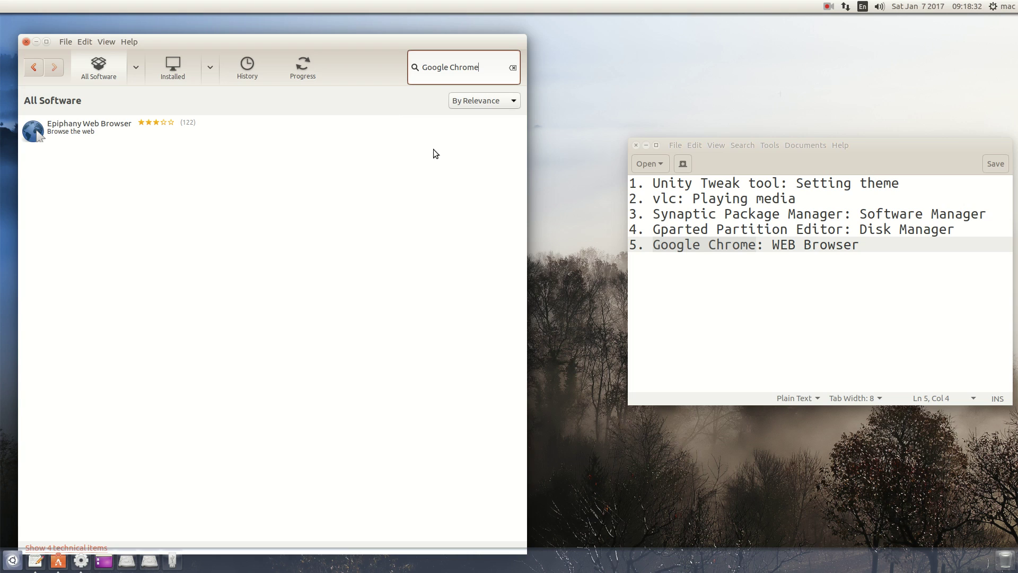
drag(451, 67, 420, 67)
key(BackSpace)
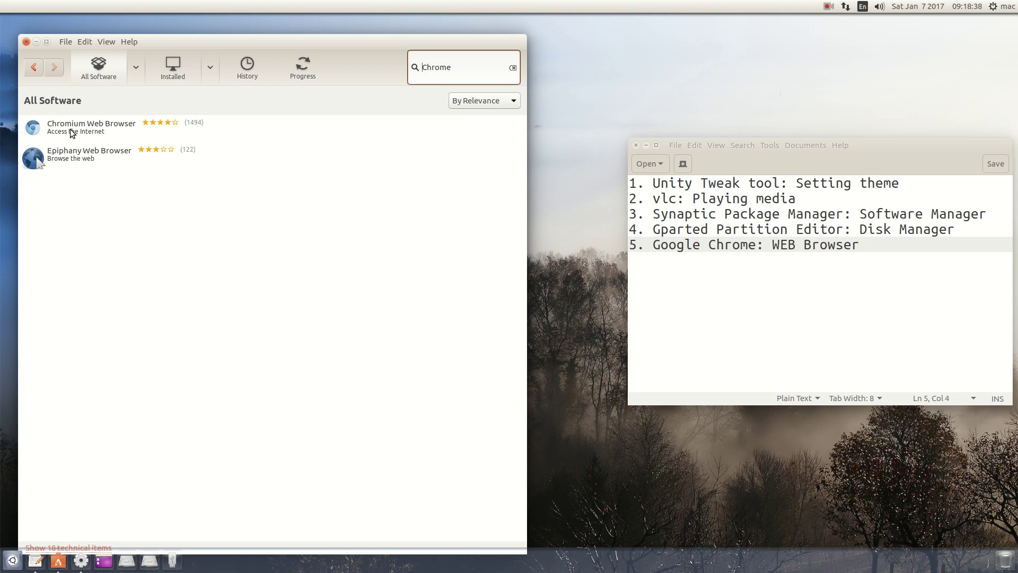
click(70, 129)
click(71, 152)
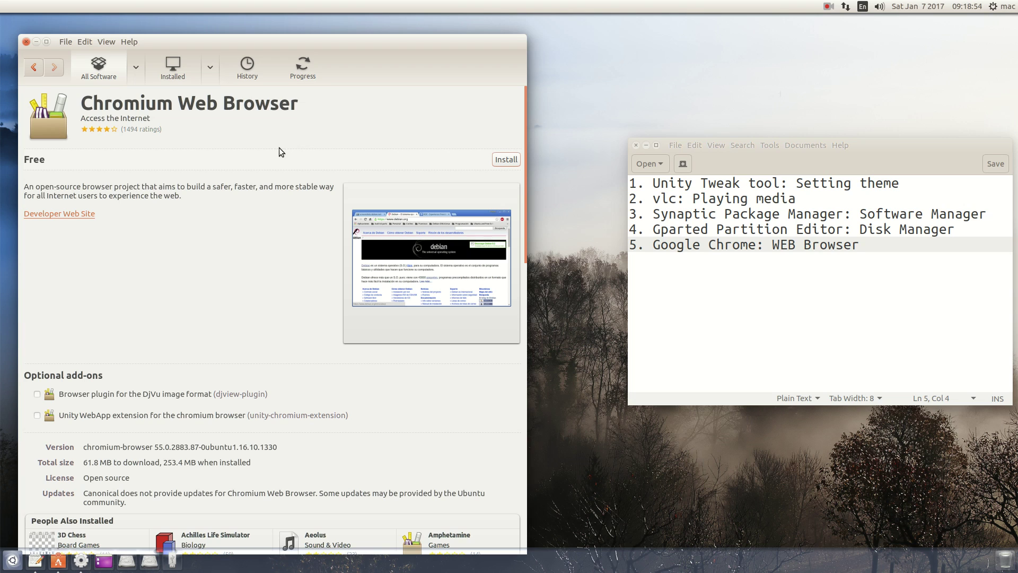
Search the installed applications for "fire" and launch Firefox Web Browser
click(11, 563)
text(gp)
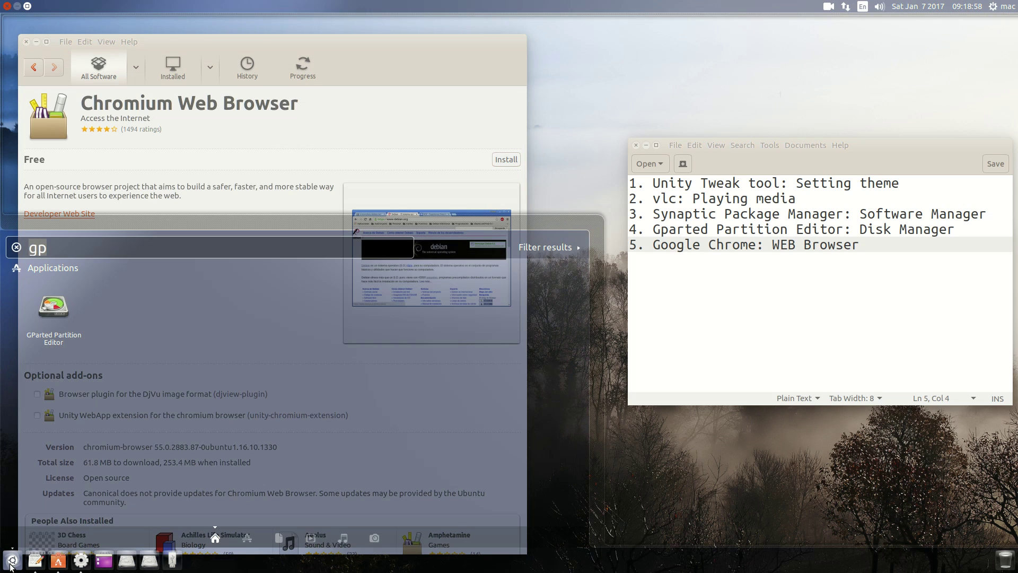
key(BackSpace)
key(BackSpace)
text(fire)
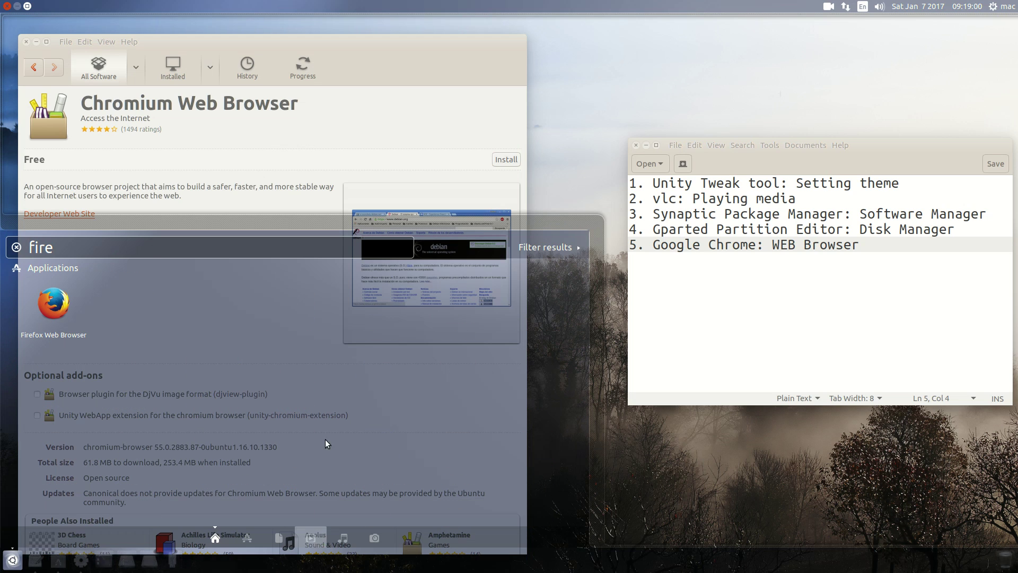
click(35, 313)
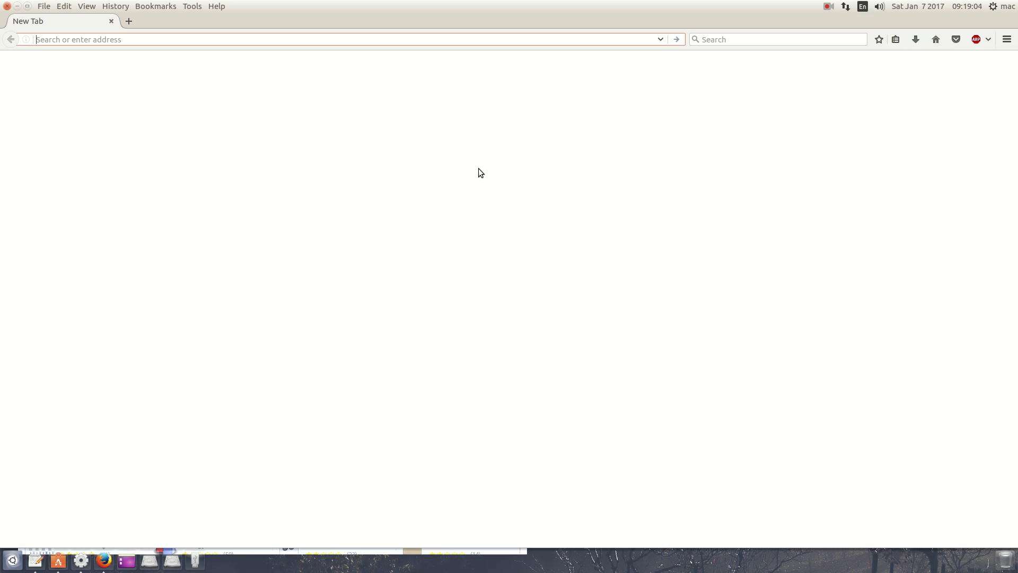
Search the web for "chrome linux" and open the Chrome for Desktop result on google.com
text(chrome)
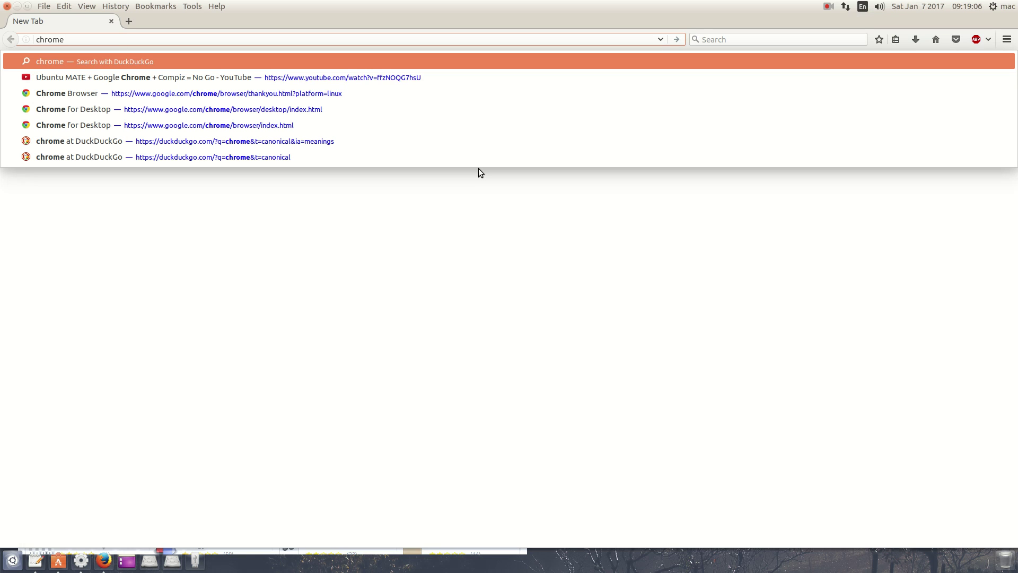
text( linux)
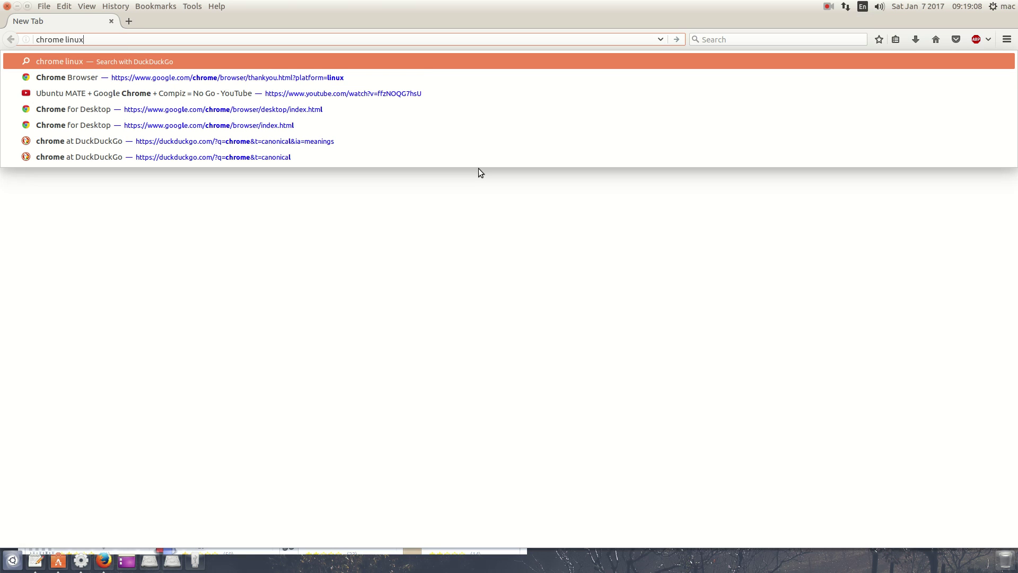
key(Return)
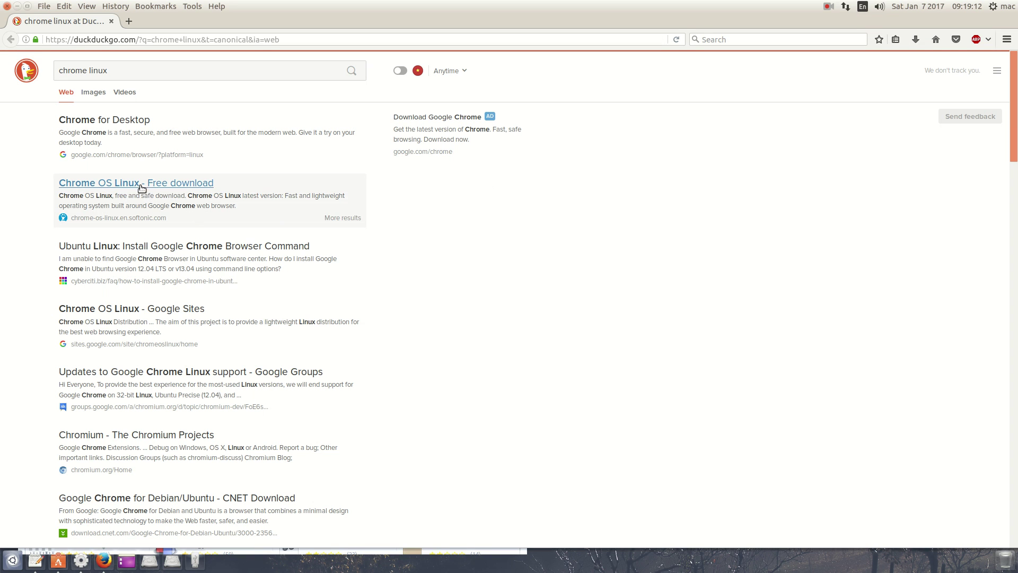
click(91, 121)
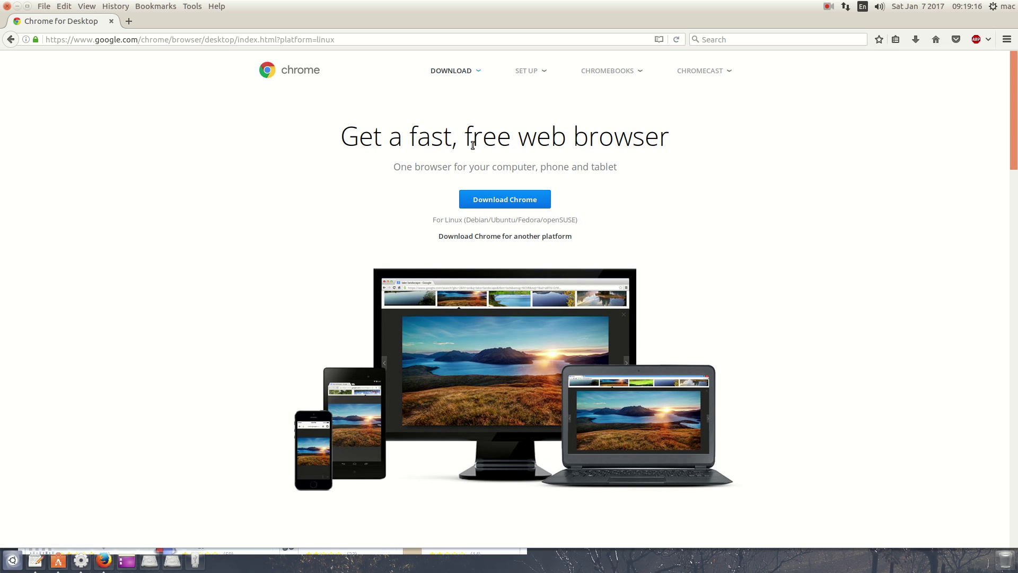
Highlight the Chrome download page's web address and the line listing the supported Linux distributions
drag(95, 40, 138, 38)
click(240, 88)
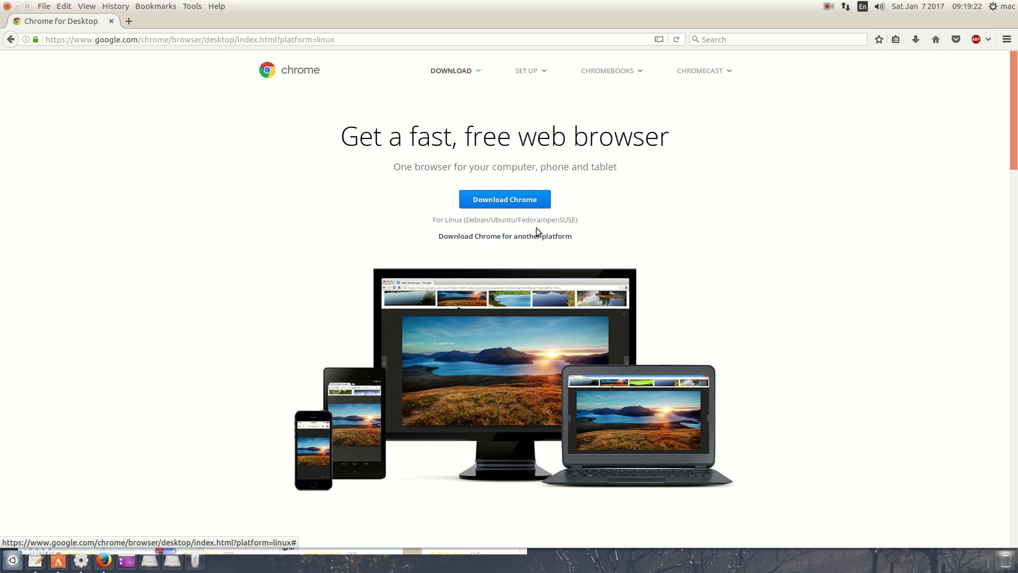
drag(492, 222, 583, 220)
click(623, 215)
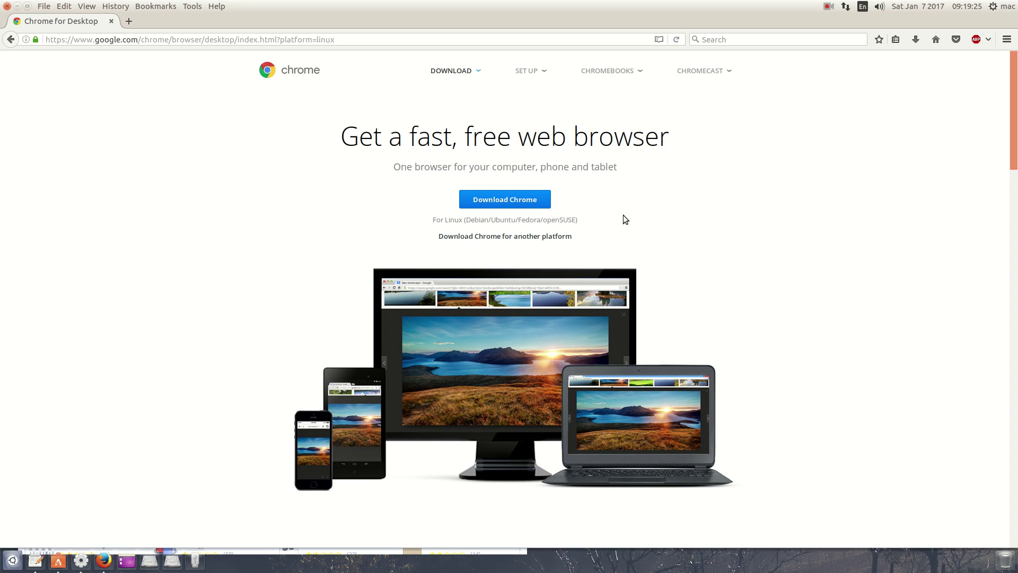
Open the Chrome for Linux download options and highlight the 64 bit .deb (For Debian/Ubuntu) package
click(529, 204)
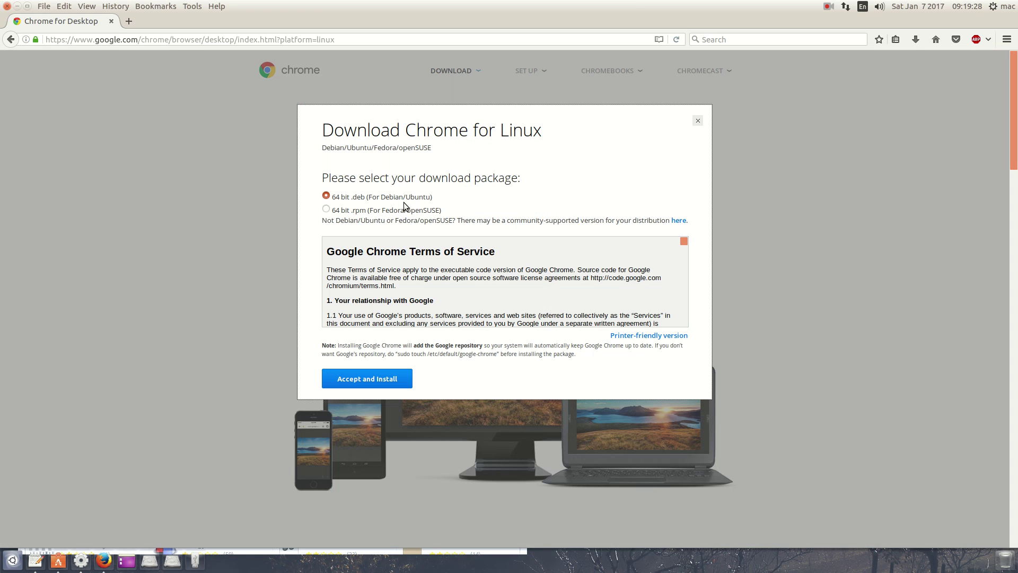
drag(358, 196, 422, 198)
click(351, 199)
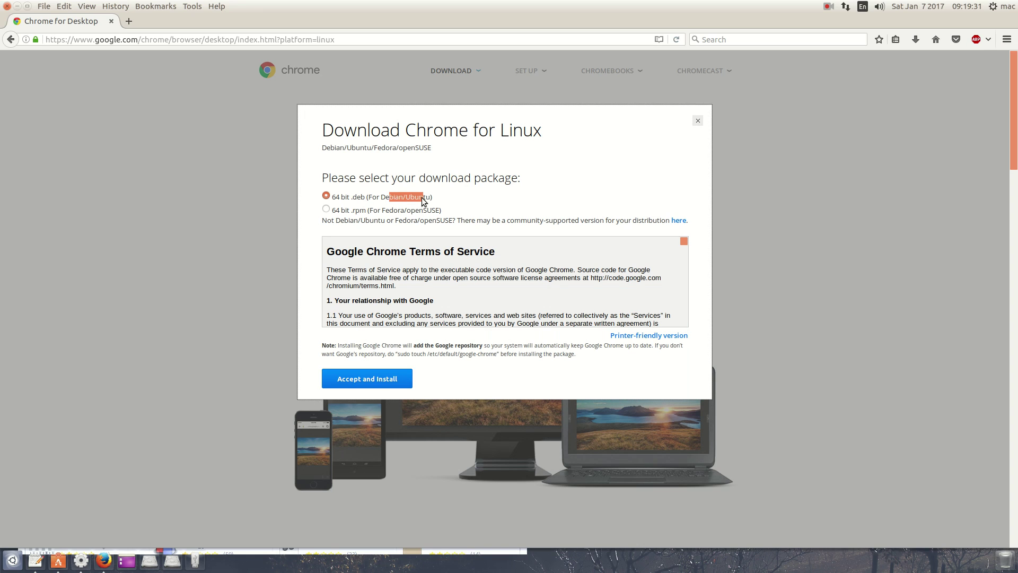
click(356, 194)
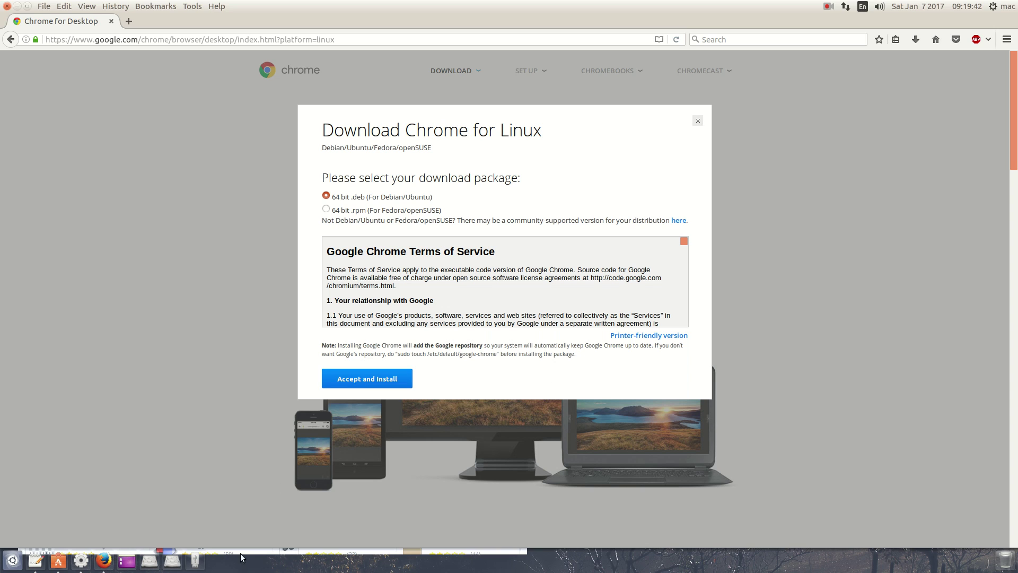
Switch to the text editor and add "(only 64bit)" after "Google Chrome" in the fifth line of the list
click(45, 563)
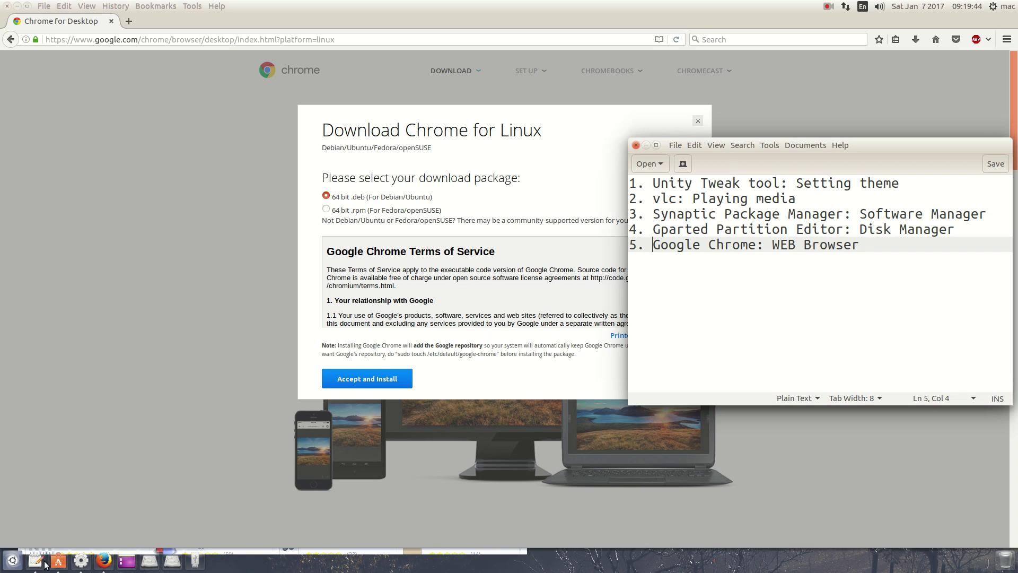
click(757, 245)
text(())
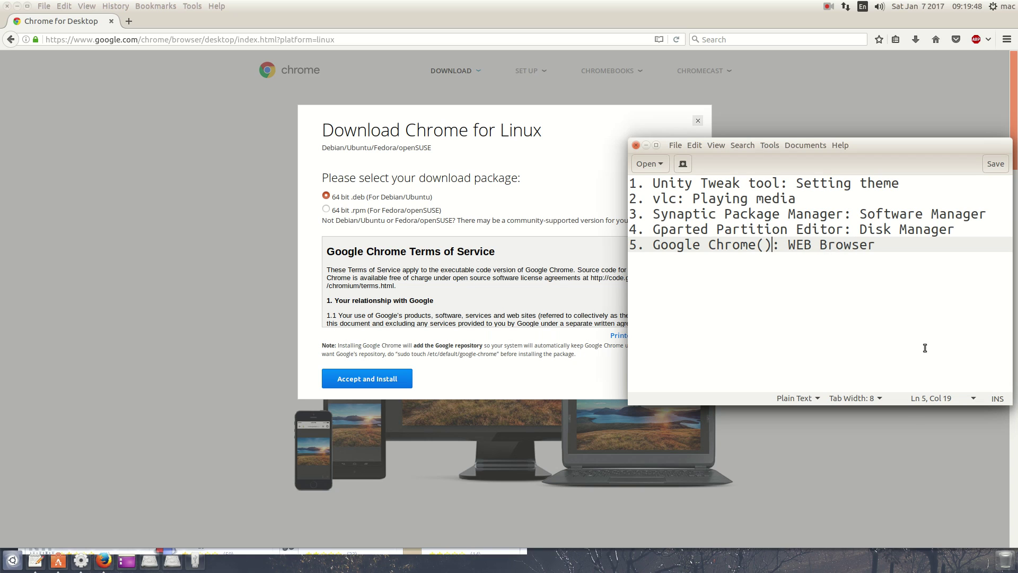
text(onl)
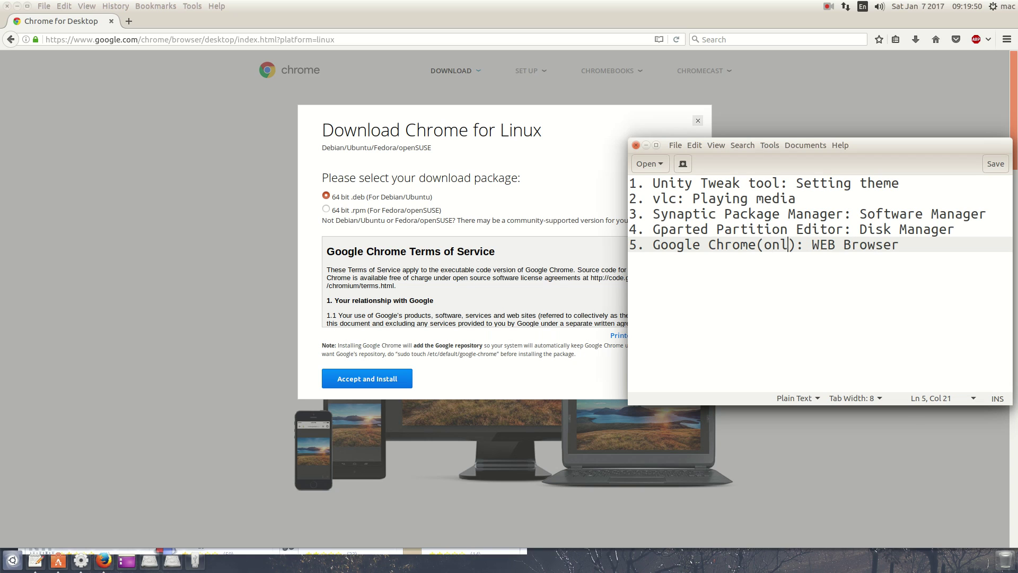
text(ny)
key(BackSpace)
key(BackSpace)
text(y 64bit)
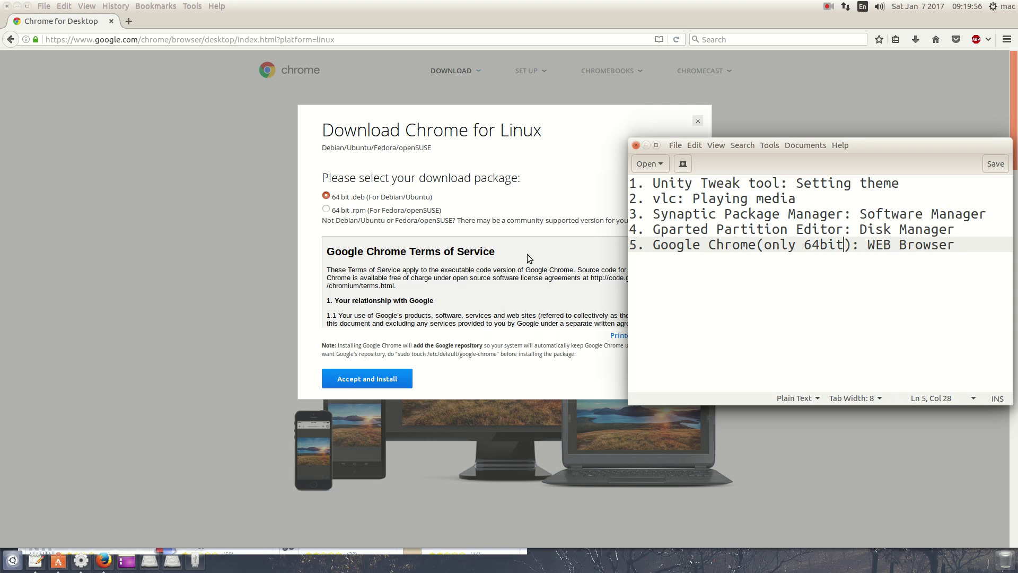
Close the Chrome download dialog in Firefox, search the installed applications for "chr" and launch Google Chrome
click(530, 227)
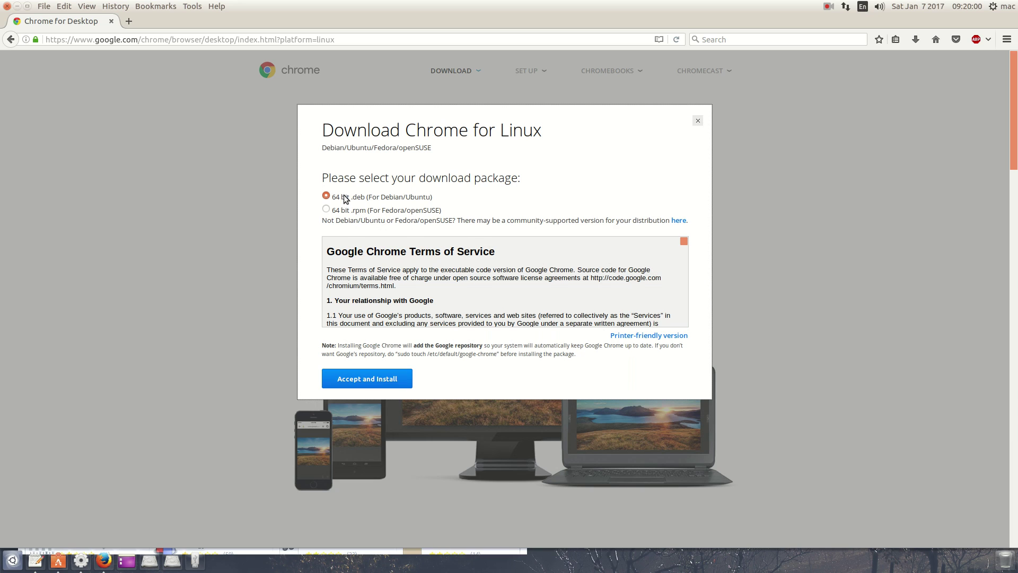
click(698, 120)
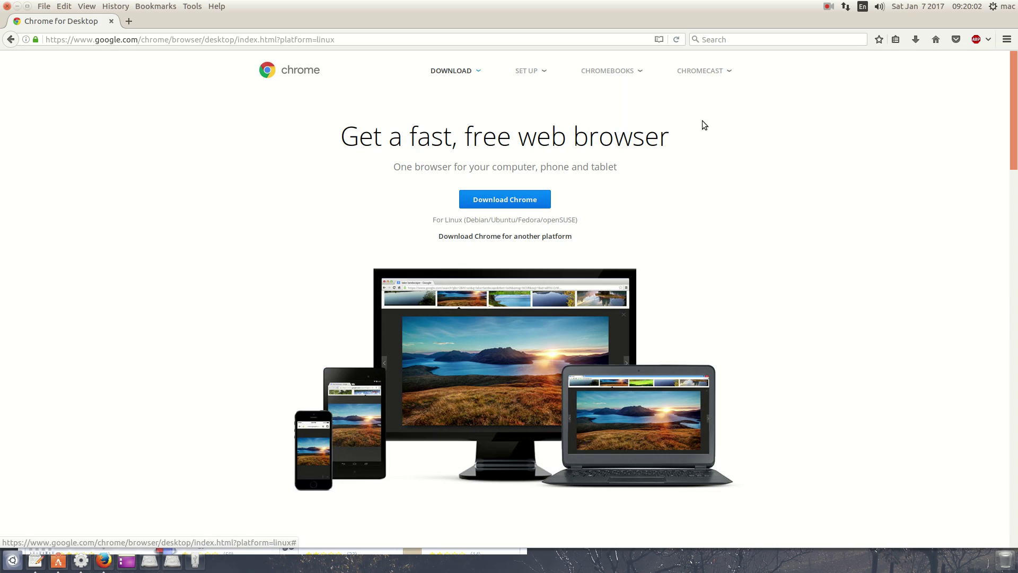
click(12, 560)
text(fire)
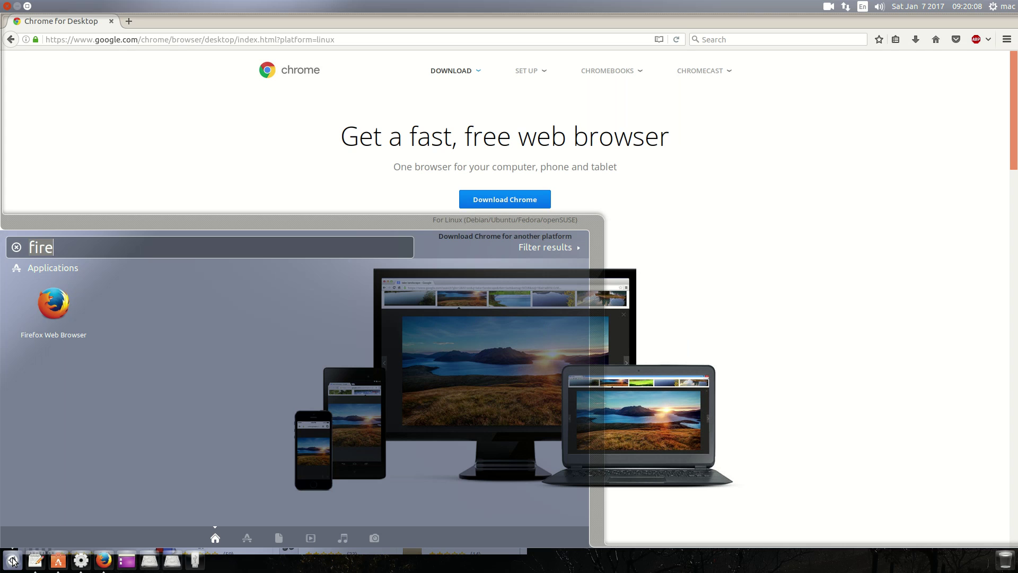
key(BackSpace)
key(BackSpace)
key(BackSpace)
key(BackSpace)
text(chr)
click(74, 323)
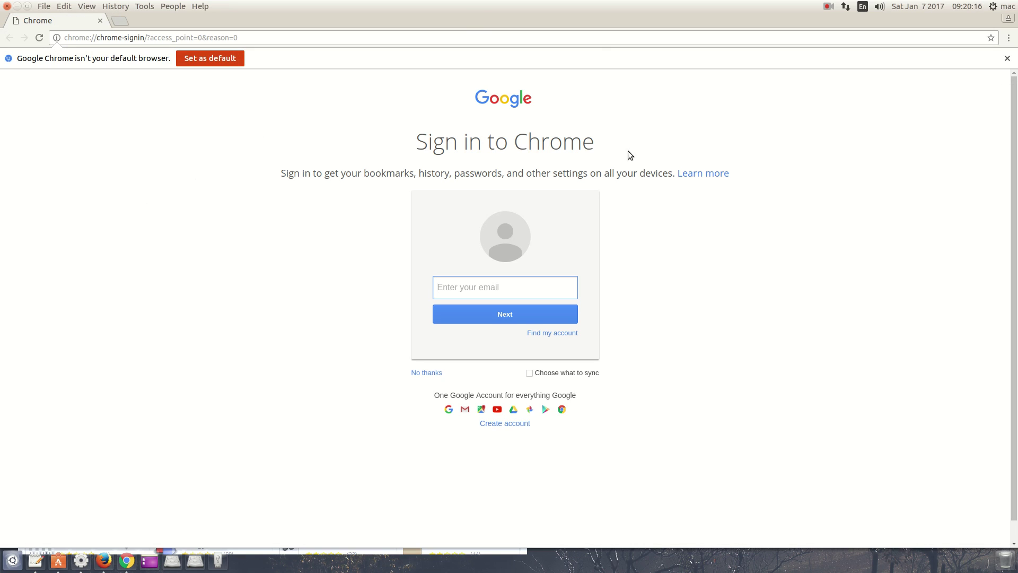
Open Google Chrome's Help options
click(1009, 38)
mouse_move(877, 239)
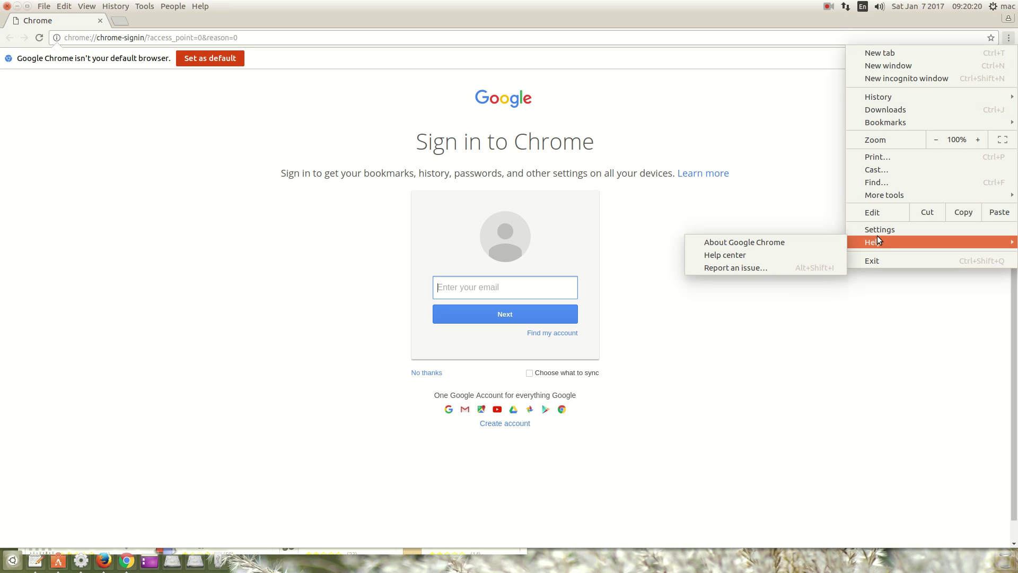